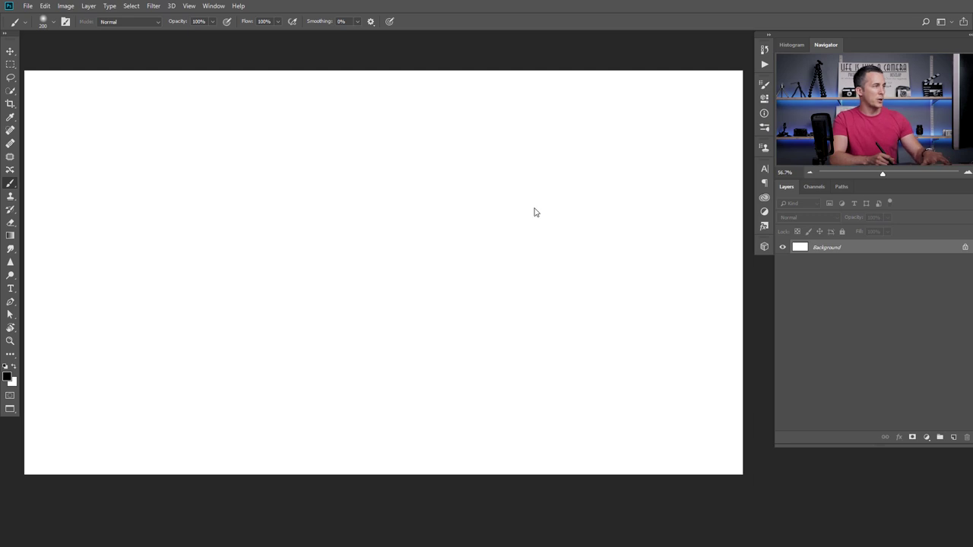
- Create a new blank white document 500 px wide and 2000 px high
key("ctrl+n")
left_click(418, 198)
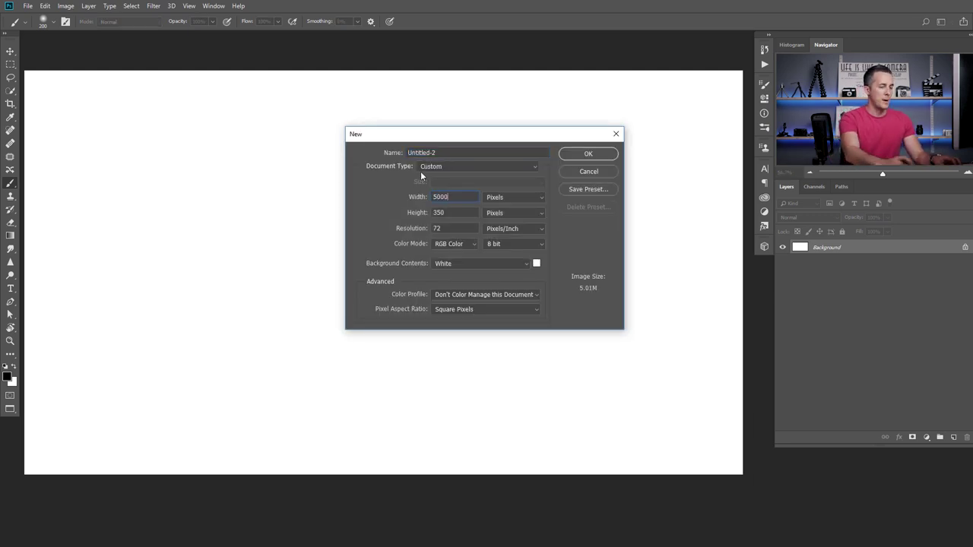
key("Tab")
type("2000")
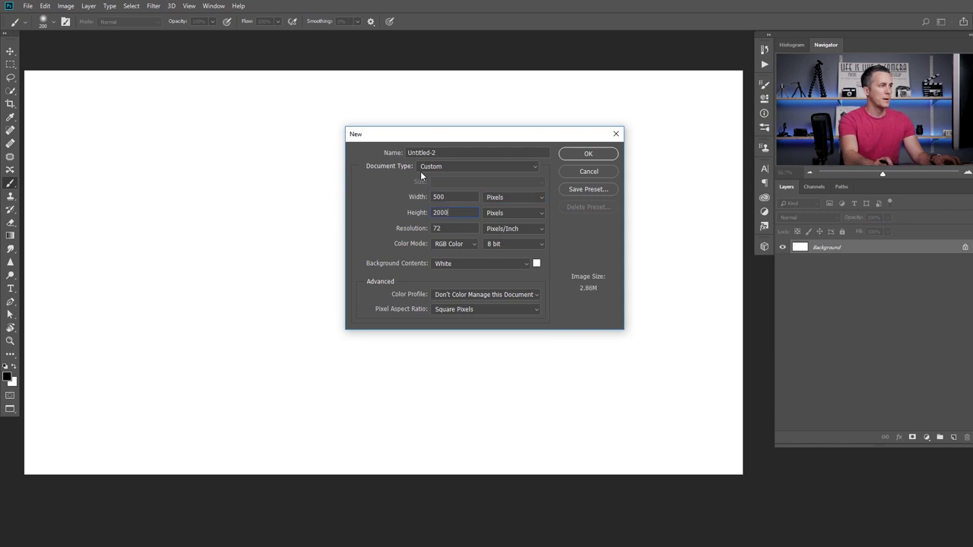
key("Return")
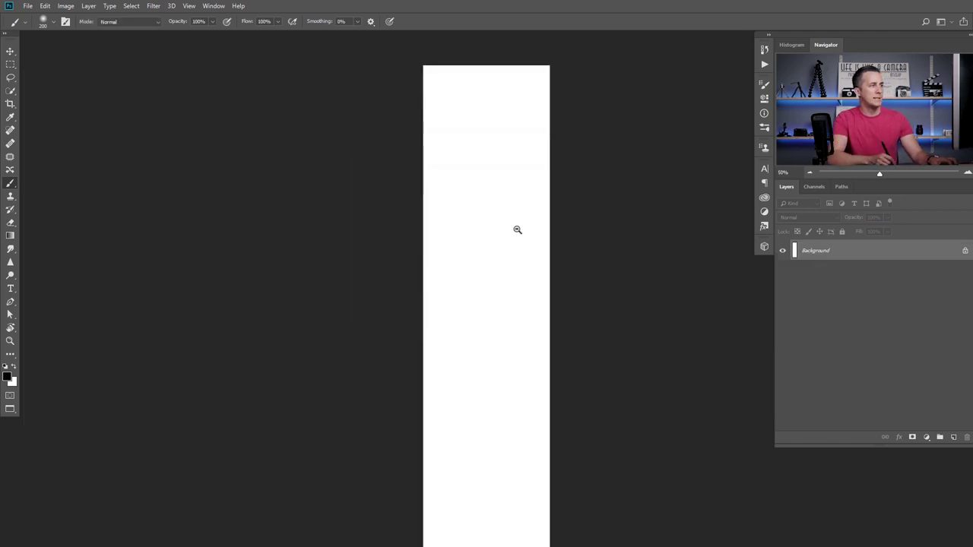
left_click_drag(511, 237, 406, 216)
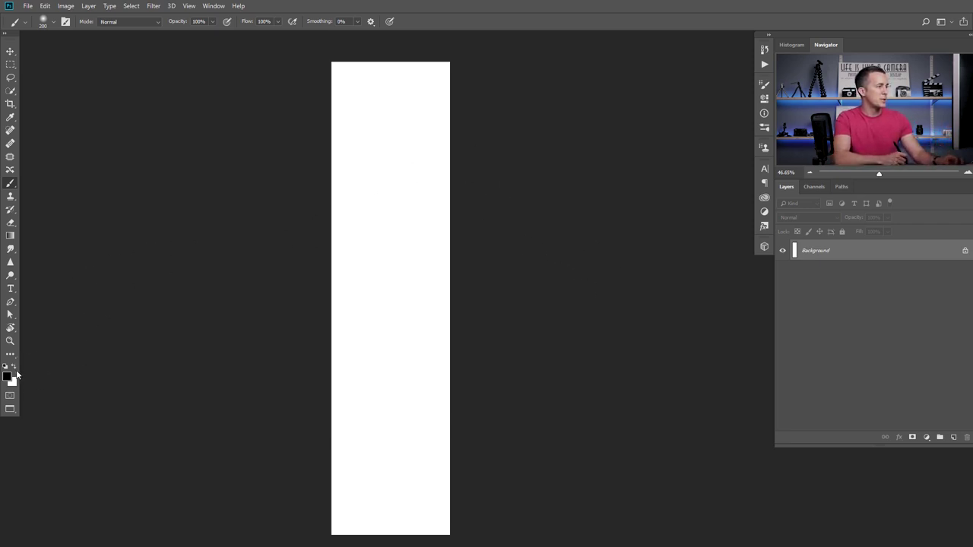
- Set the 200 px brush to 97% hardness and try painting a dot in the upper part of the canvas
right_click(400, 110)
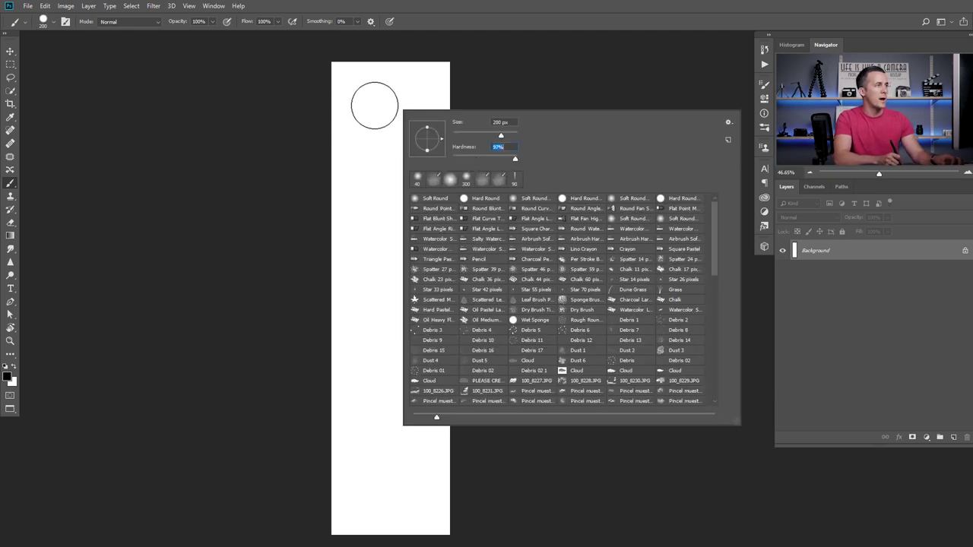
left_click(390, 105)
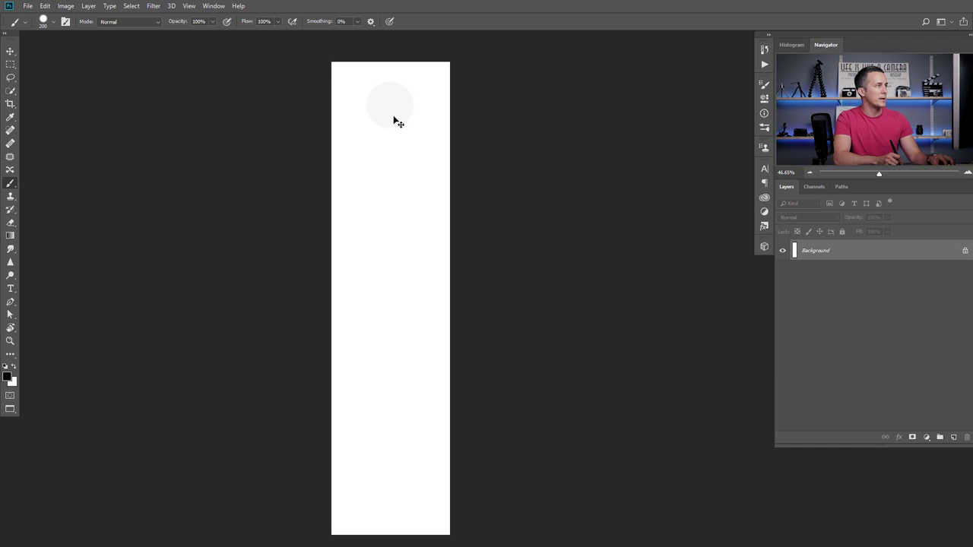
key("ctrl+z")
left_click(391, 108)
key("ctrl+z")
- Turn off the brush's Transfer option and paint a solid black 200 px dot near the upper end of the canvas
key("F5")
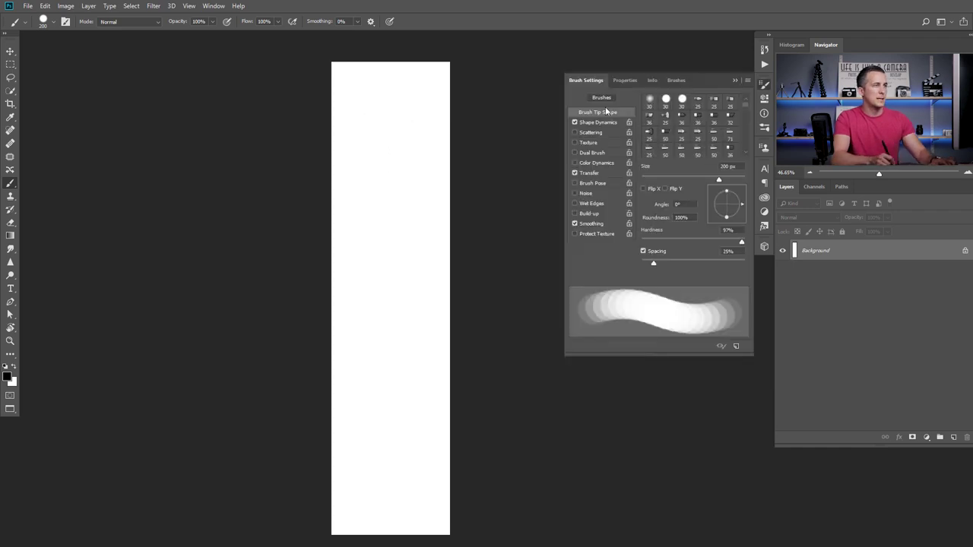
left_click(575, 173)
key("F5")
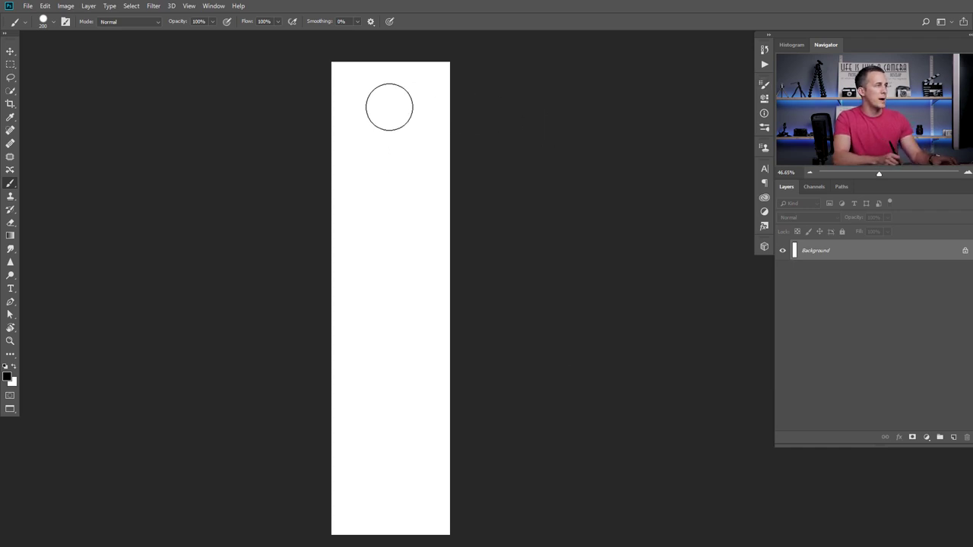
left_click(392, 106)
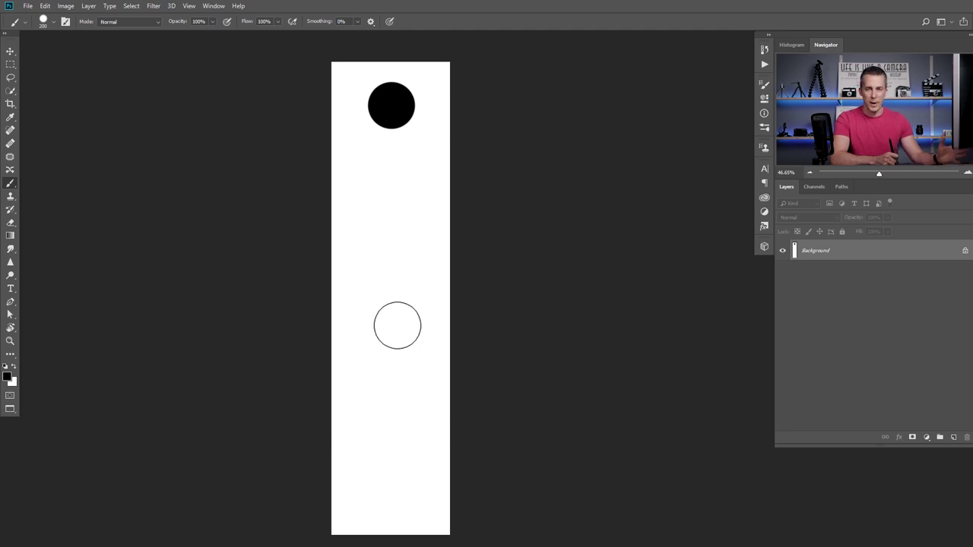
- Smudge the black dot downward into a long tapering tail, using the Smudge tool at 300 px and 60% strength
left_click(13, 248)
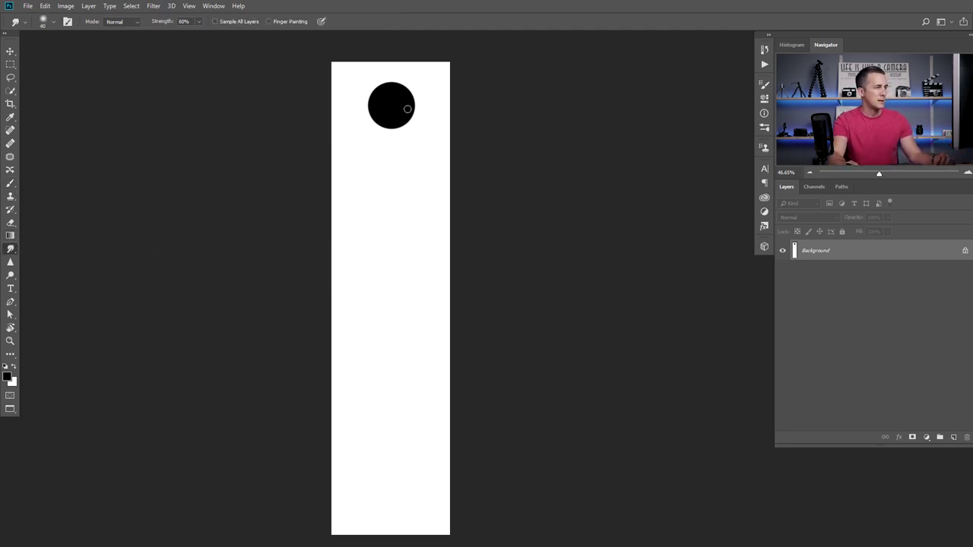
key("bracketright")
key("bracketright")
key("bracketright")
key("bracketright")
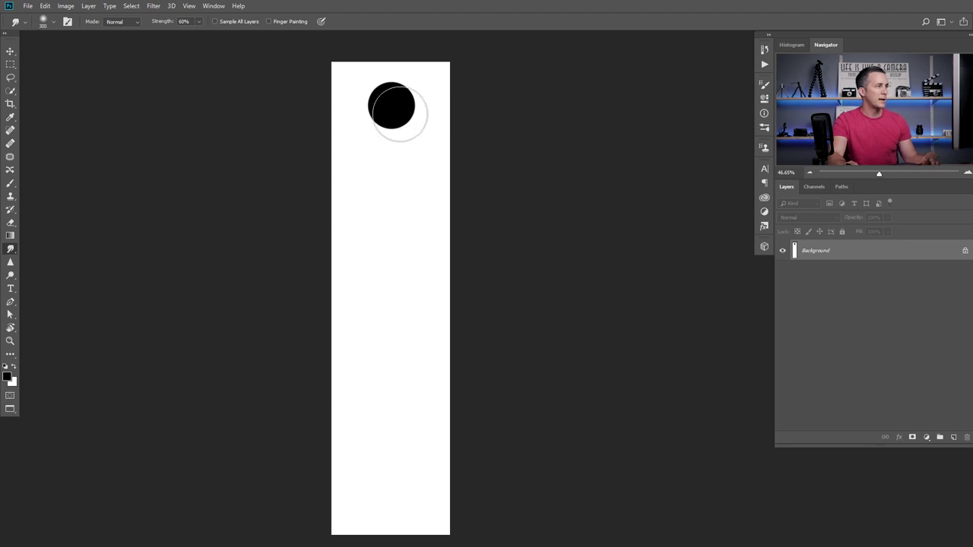
key("bracketleft")
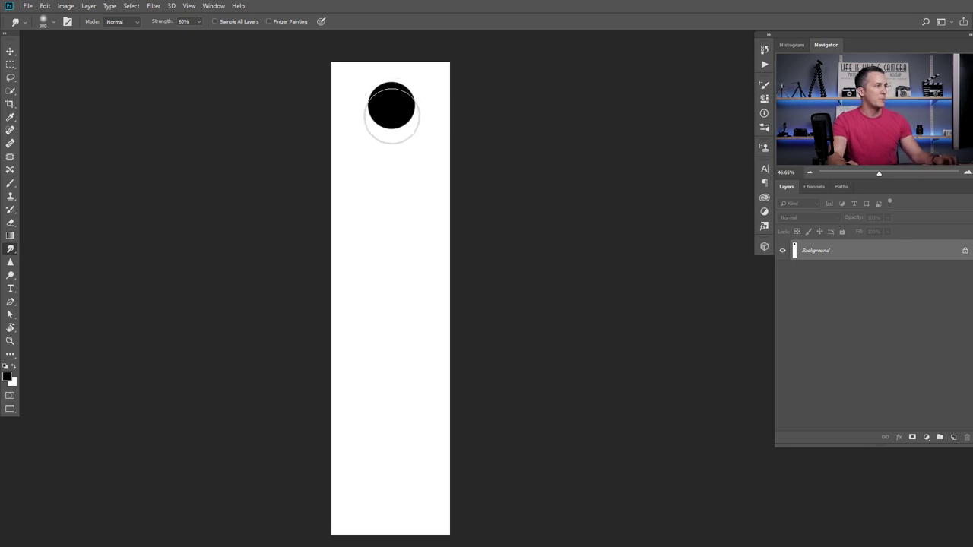
mouse_move(391, 116)
left_mouse_down()
mouse_move(398, 290)
mouse_move(387, 368)
left_mouse_up()
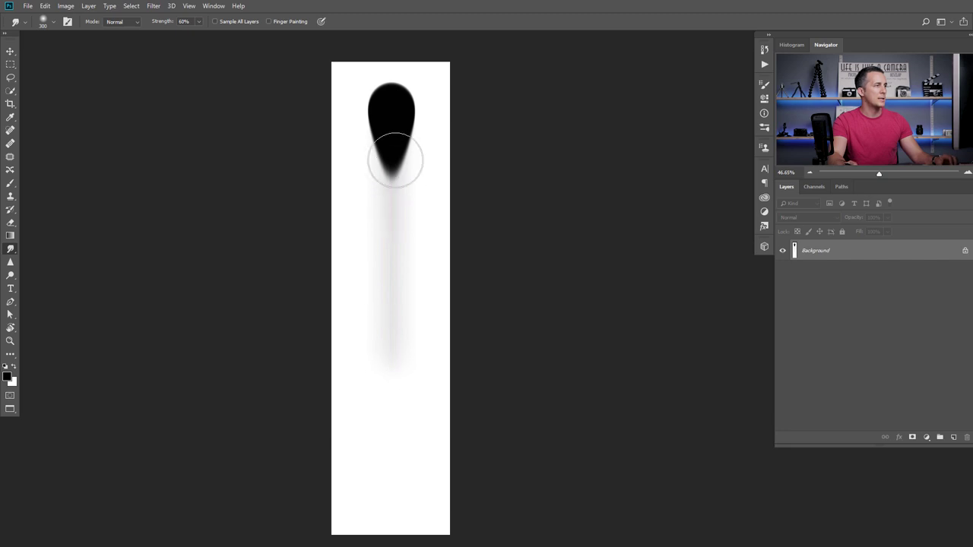
left_click_drag(387, 137, 380, 410)
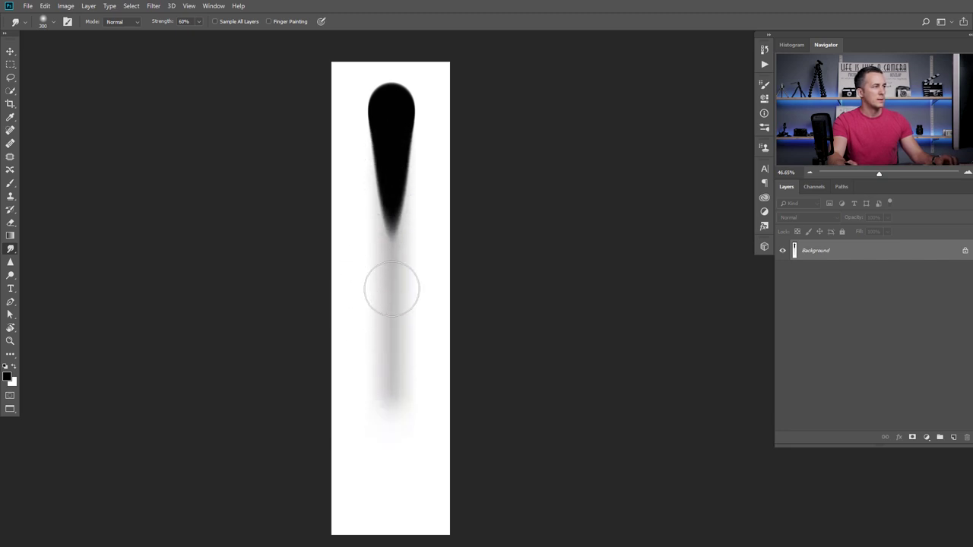
left_click_drag(391, 289, 385, 517)
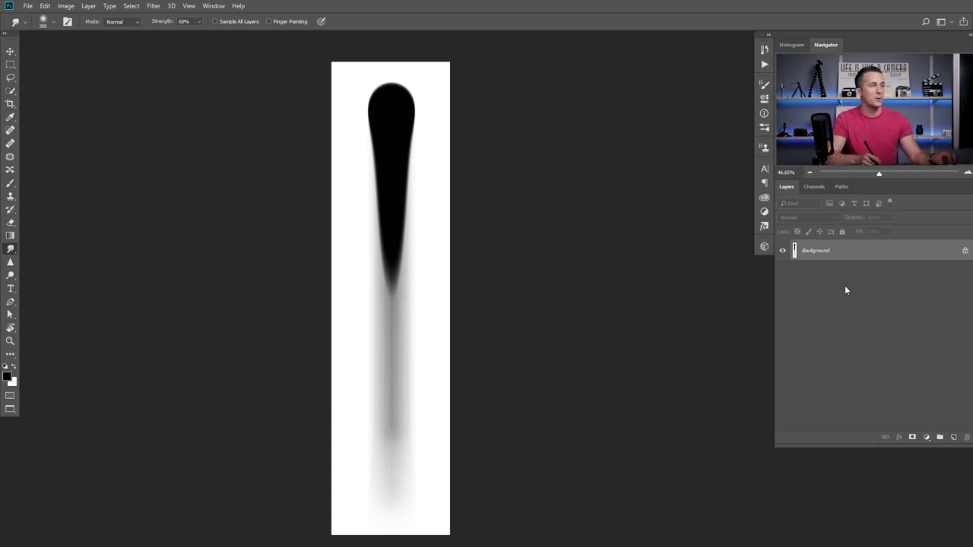
- Undo the smudge strokes and the painted dot
key("ctrl+z")
key("ctrl+z")
key("ctrl+z")
key("ctrl+z")
key("ctrl+z")
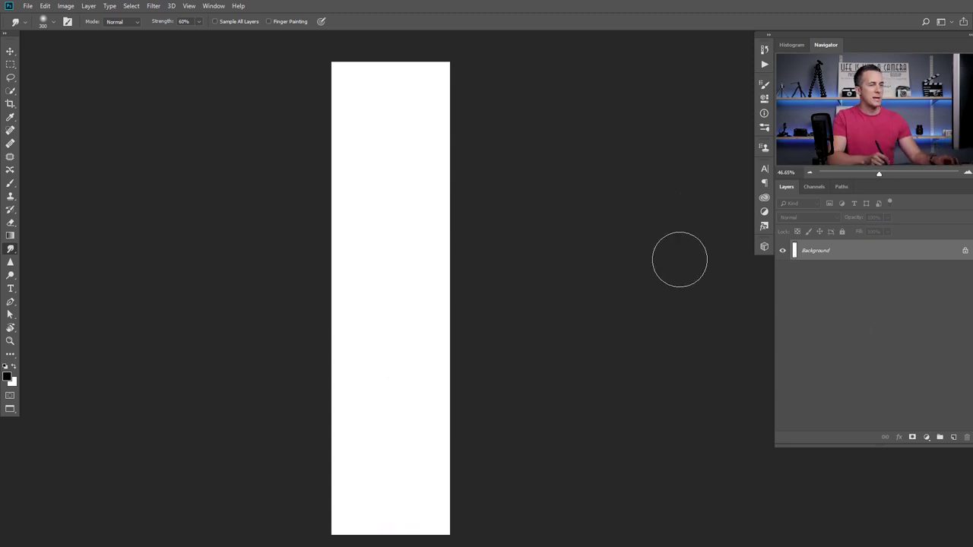
- Add a new layer and set the brush's Shape Dynamics size control to Fade with 25 steps
left_click(953, 438)
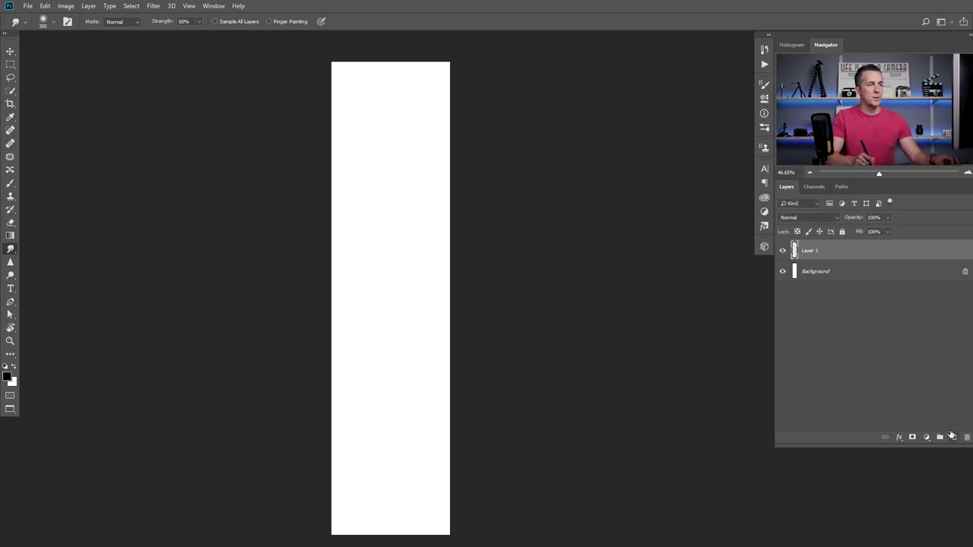
left_click(11, 184)
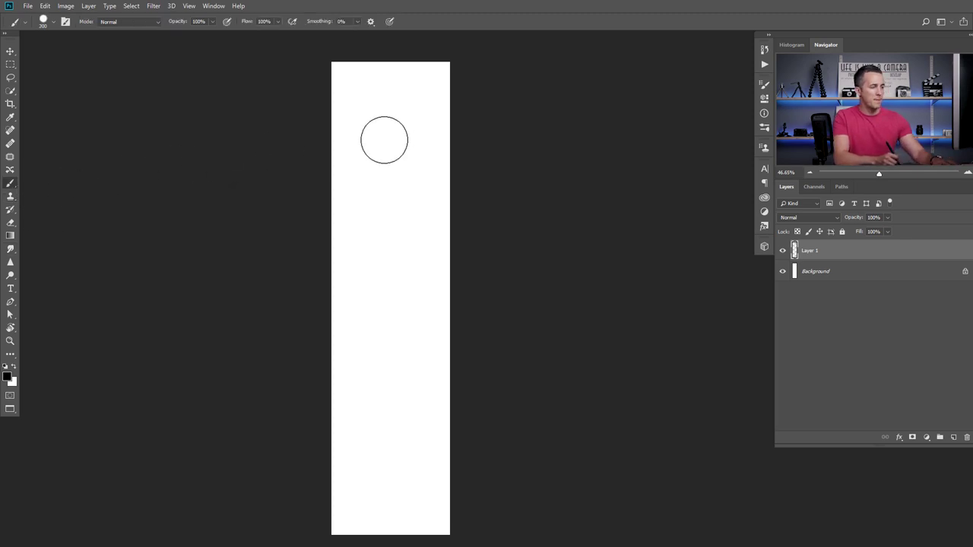
key("F5")
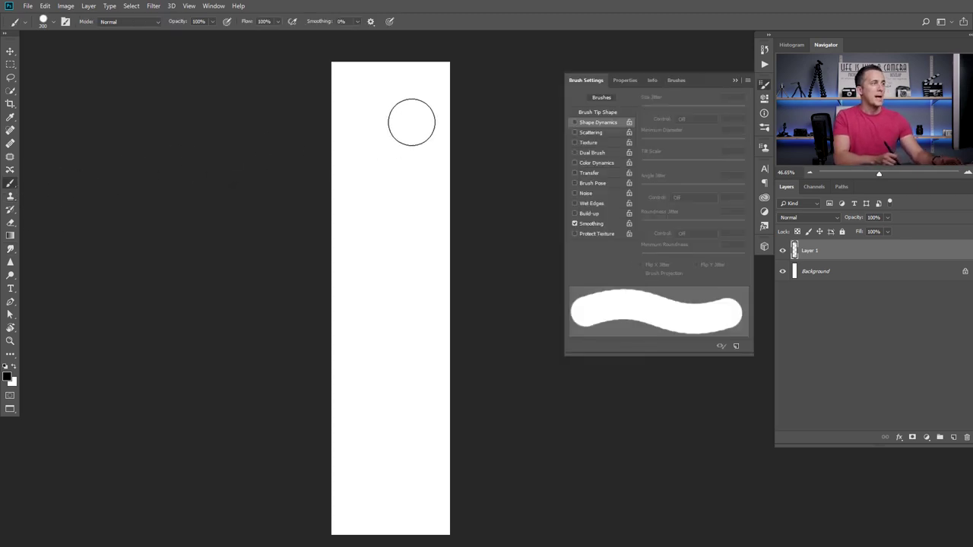
left_click(587, 124)
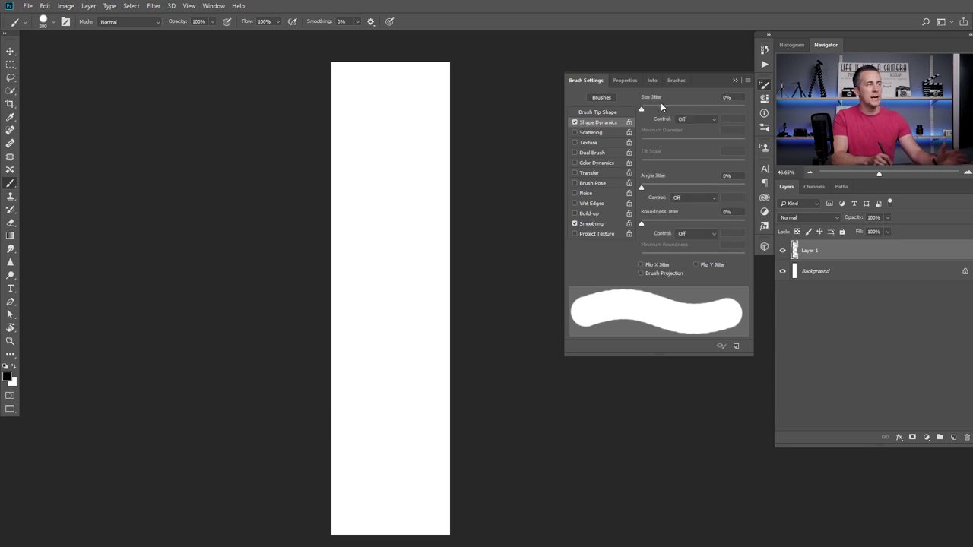
left_click(686, 119)
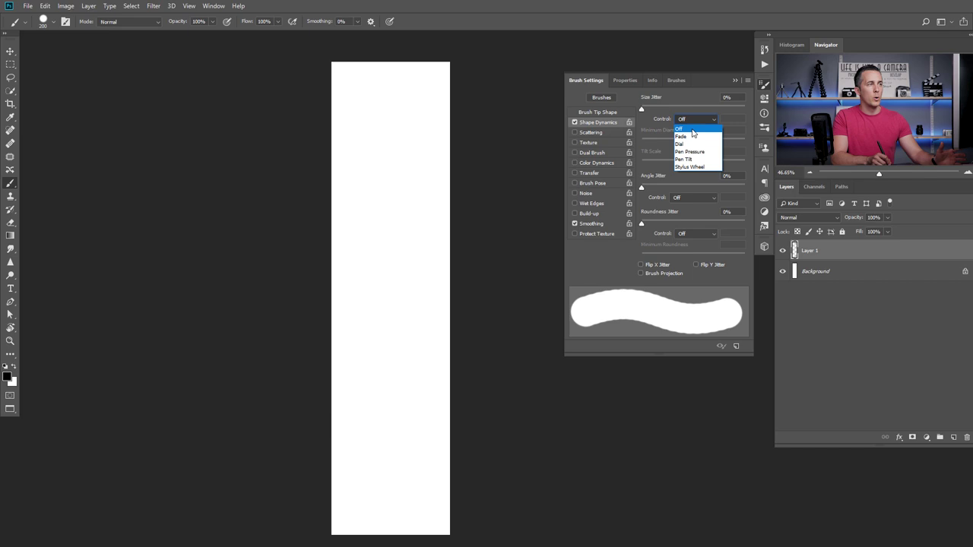
left_click(698, 135)
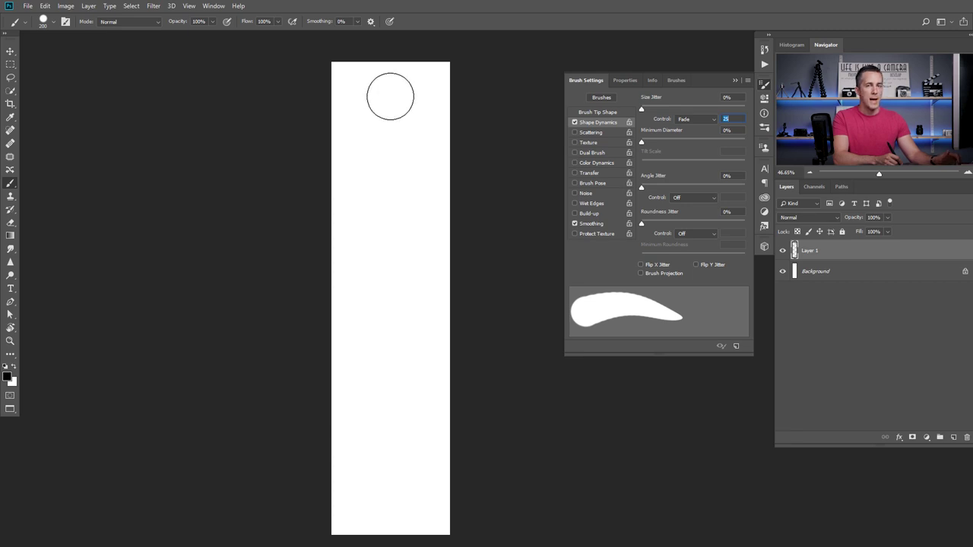
- Test the fading stroke on the new layer with the hard brush and again with hardness lowered to 45%, undoing both strokes
left_click_drag(390, 95, 399, 308)
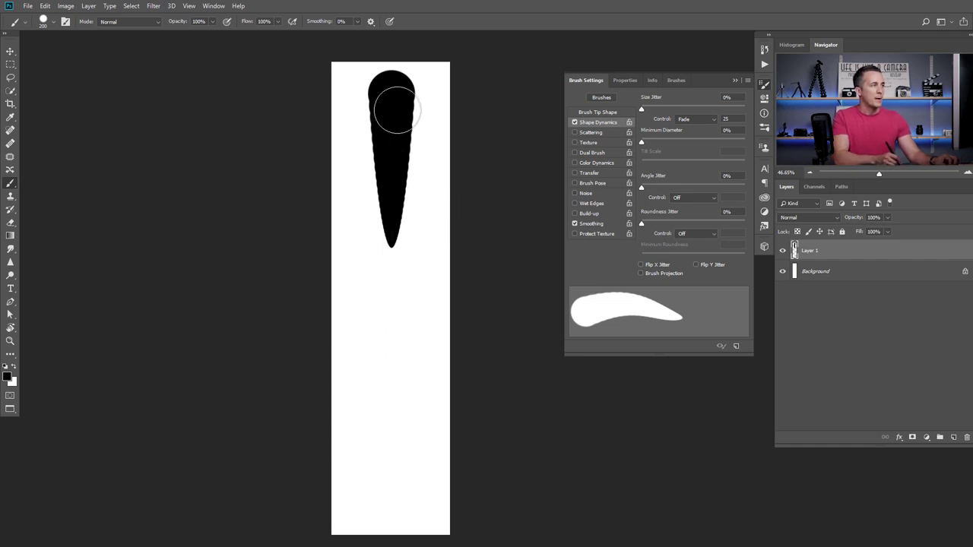
key("ctrl+z")
right_click(386, 132)
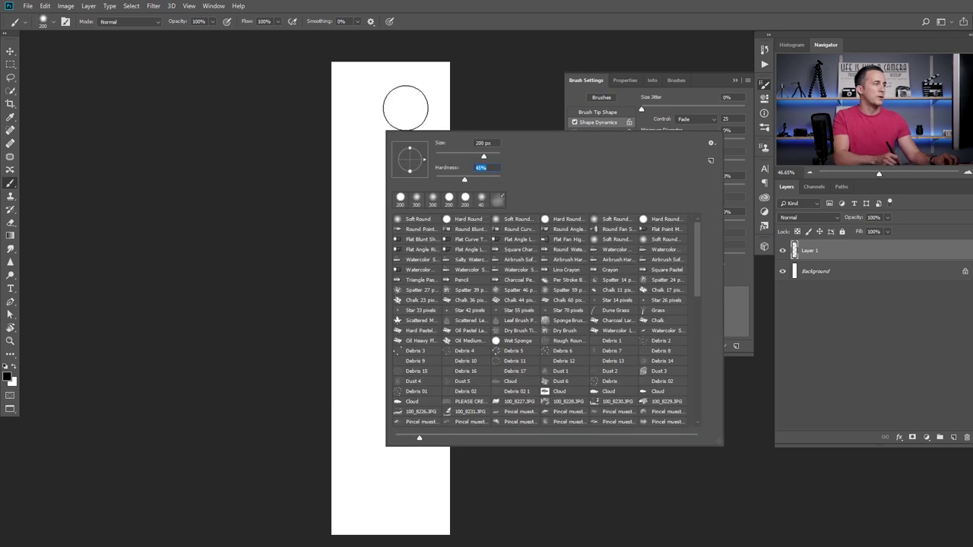
left_click_drag(391, 94, 398, 360)
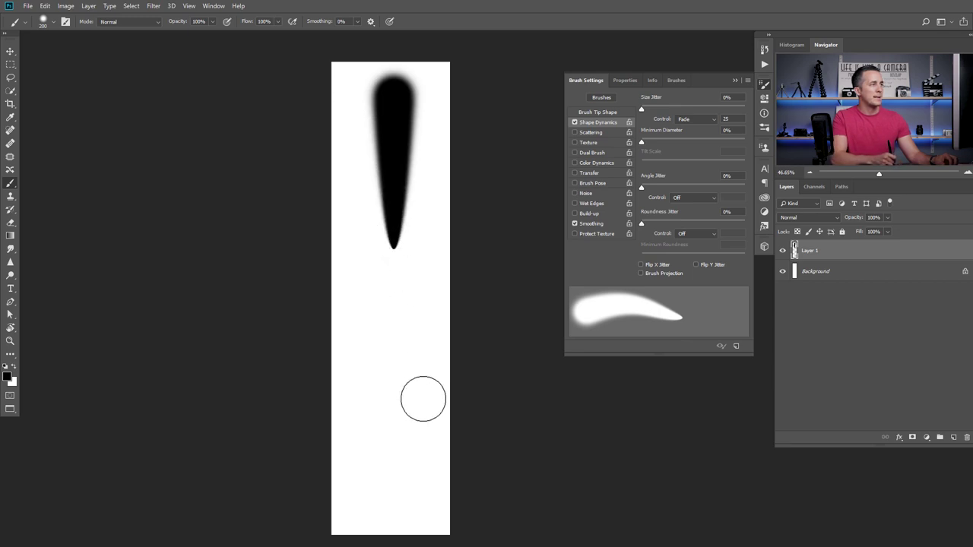
key("ctrl+z")
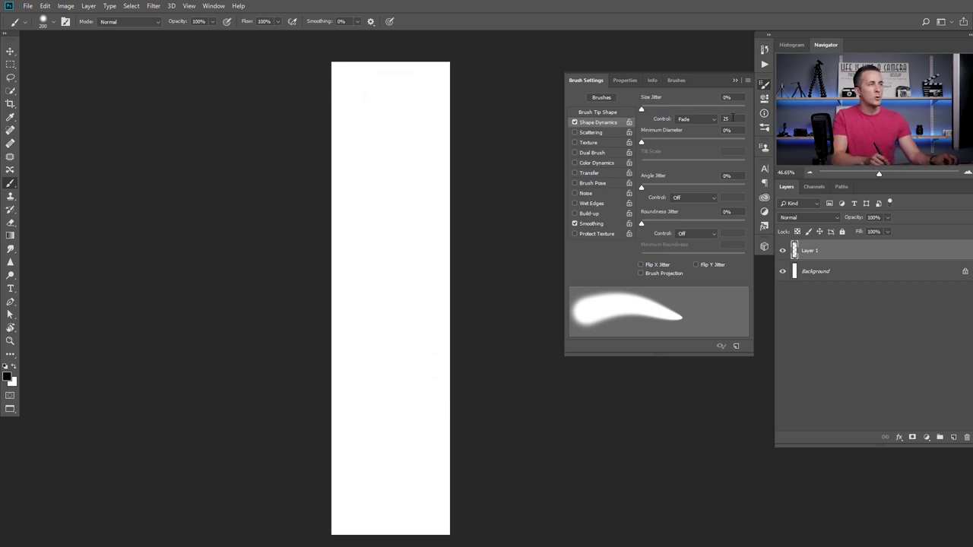
- Set the size fade to 50 steps and paint a longer tapering stroke down the canvas
type("50")
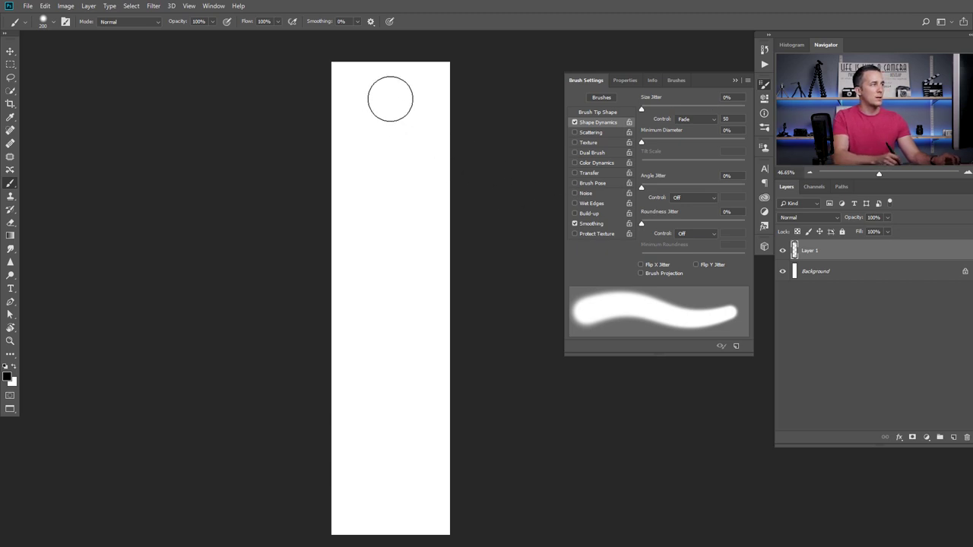
left_click_drag(387, 99, 401, 499)
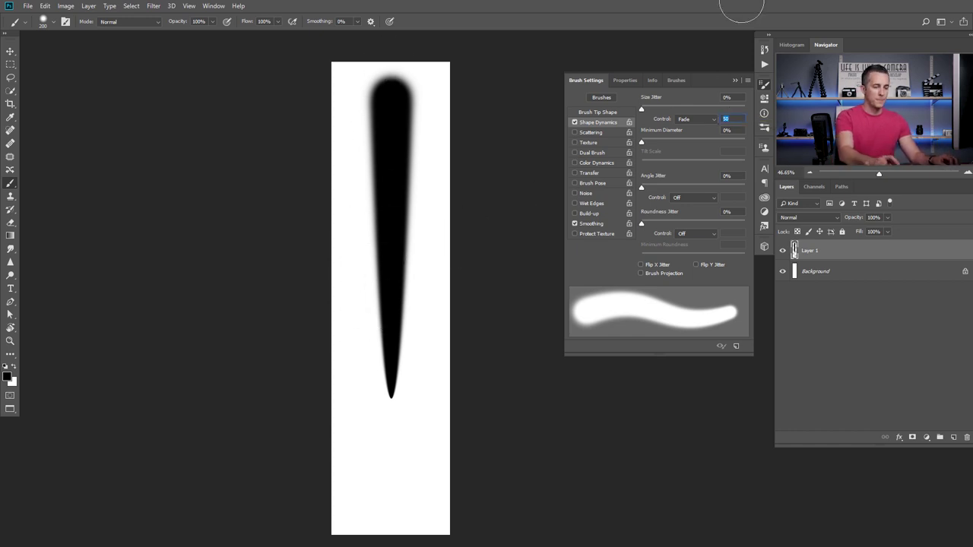
- Replace the long stroke with a shorter black tapering stroke painted with the size fade set to 25 steps
type("25")
key("ctrl+z")
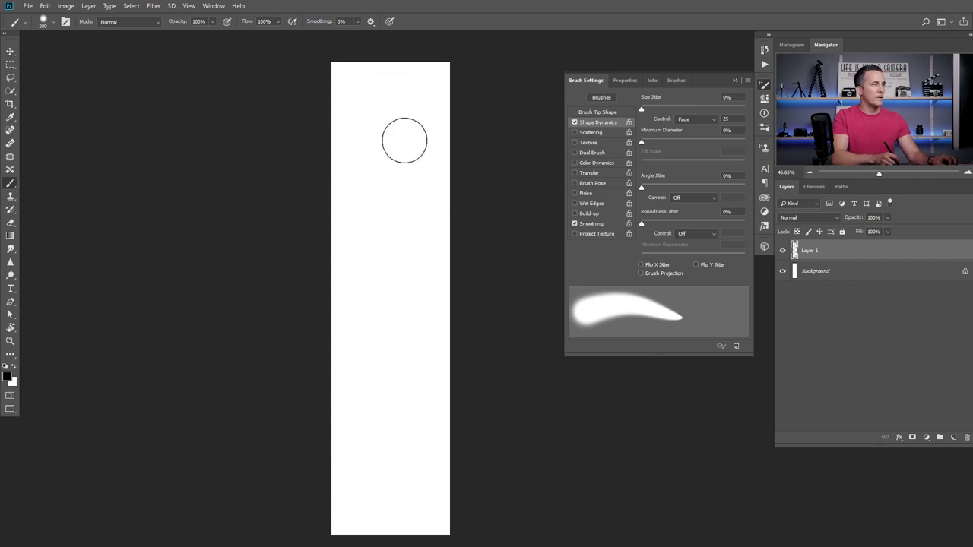
left_click_drag(388, 90, 389, 242)
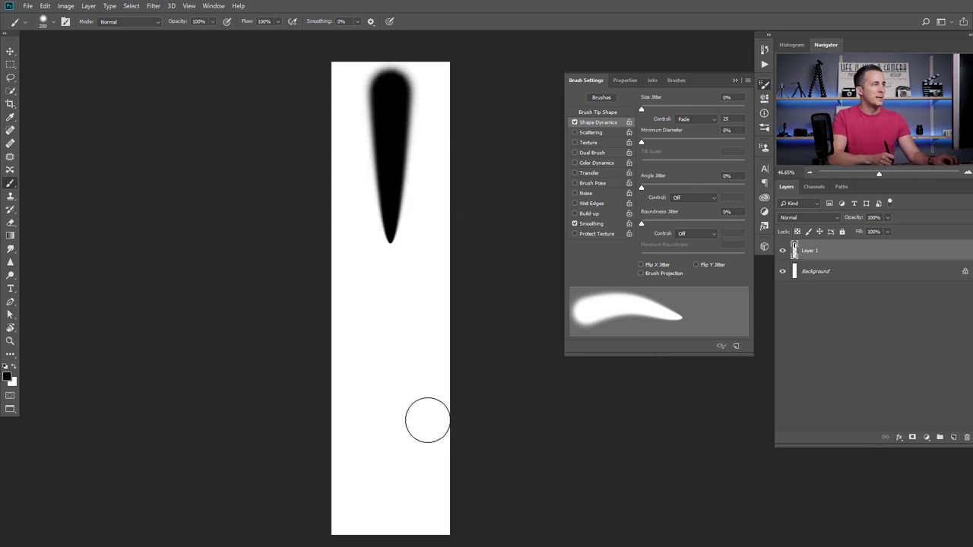
- Turn off Shape Dynamics and enable Transfer for the brush, with the opacity control set to Fade at 25 steps
left_click(575, 122)
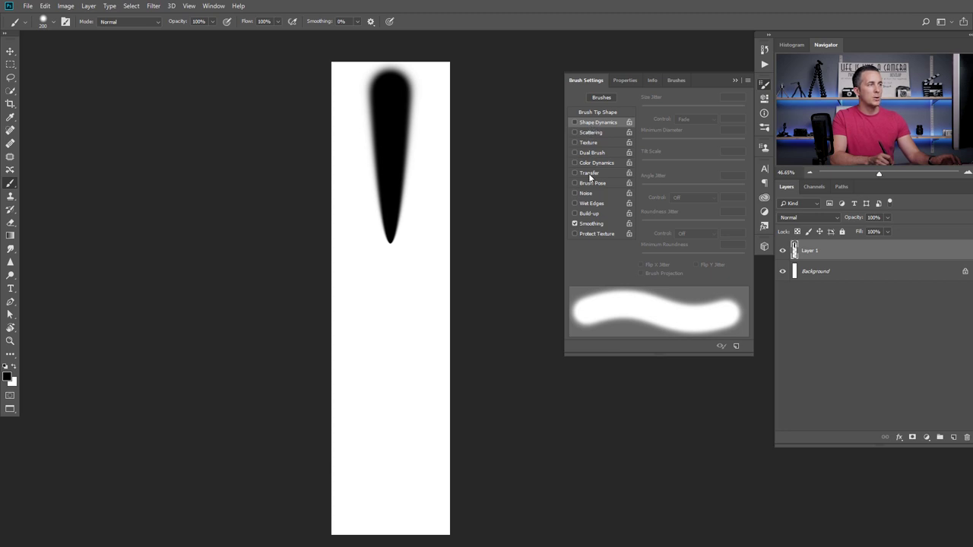
left_click(589, 174)
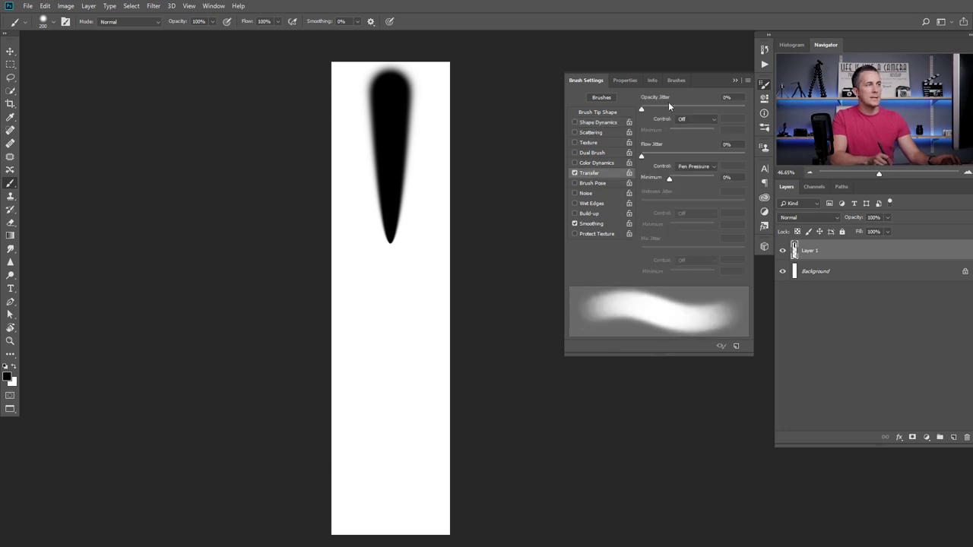
left_click(696, 120)
left_click(684, 131)
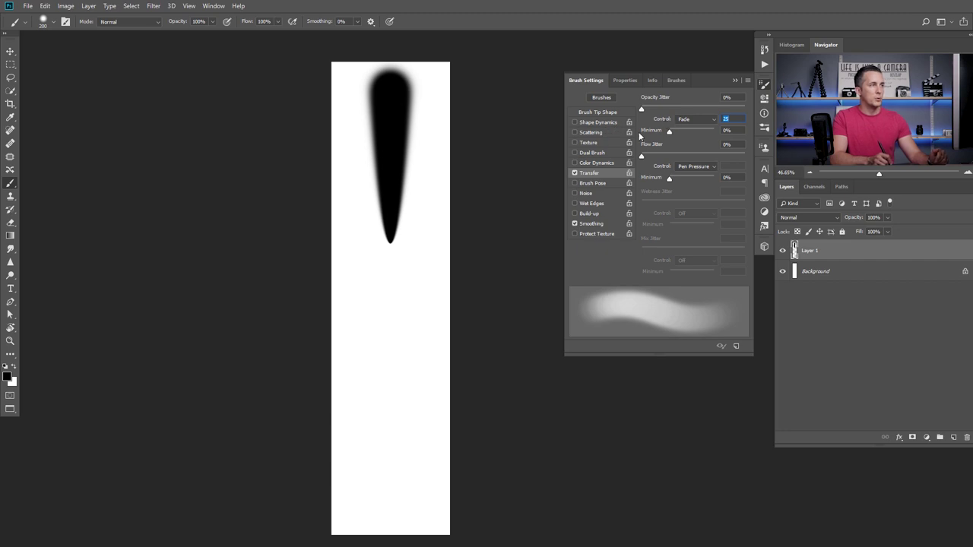
- Lower the hardness of the 200 px brush to give it a softer edge
right_click(406, 225)
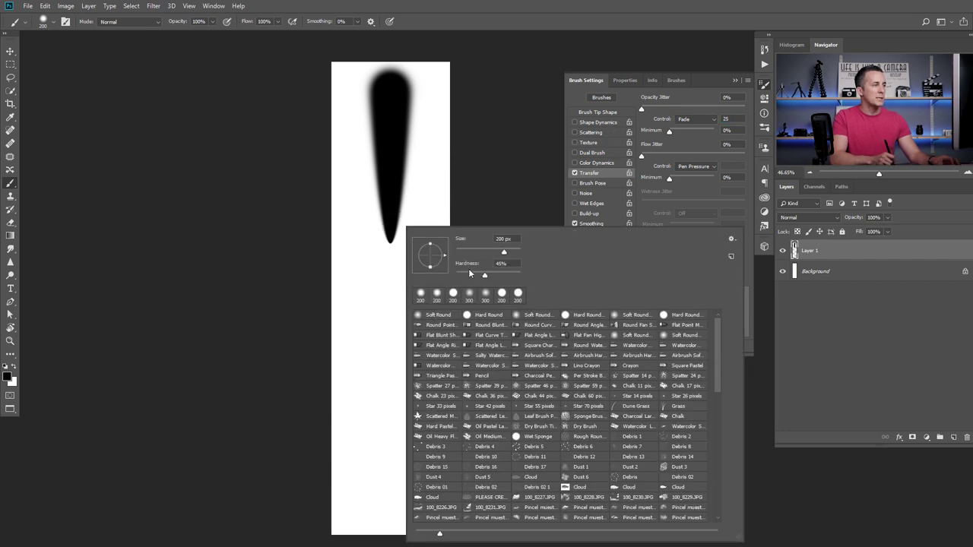
left_click_drag(466, 273, 454, 275)
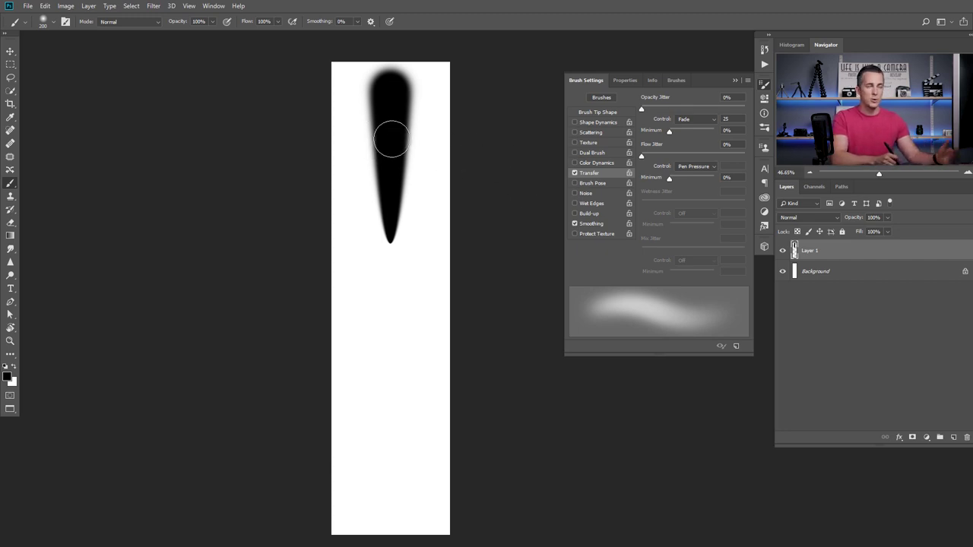
- Paint a soft stroke fading down from the black taper, and stretch the layer's artwork vertically to about 116% height
left_click_drag(388, 142, 387, 496)
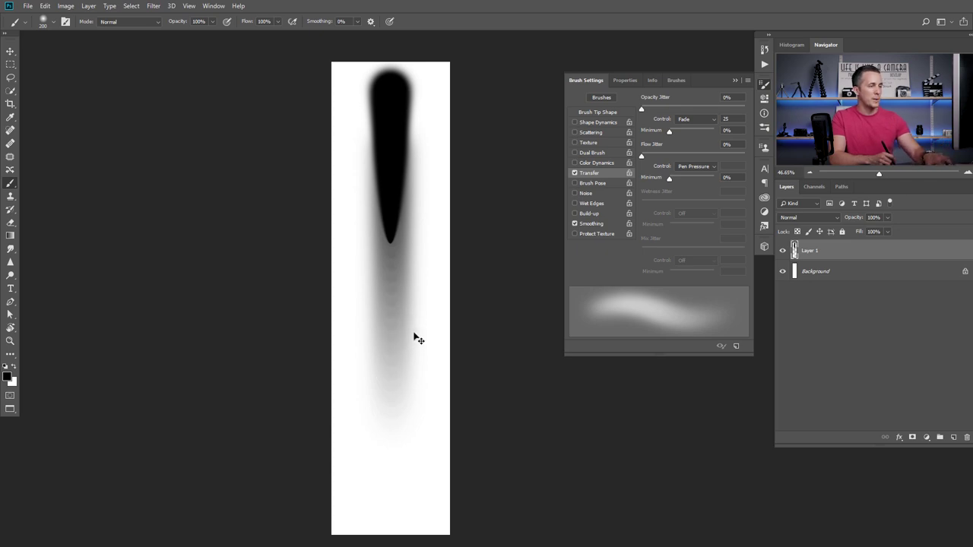
key("ctrl+t")
mouse_move(396, 464)
left_mouse_down()
mouse_move(395, 533)
mouse_move(395, 521)
left_mouse_up()
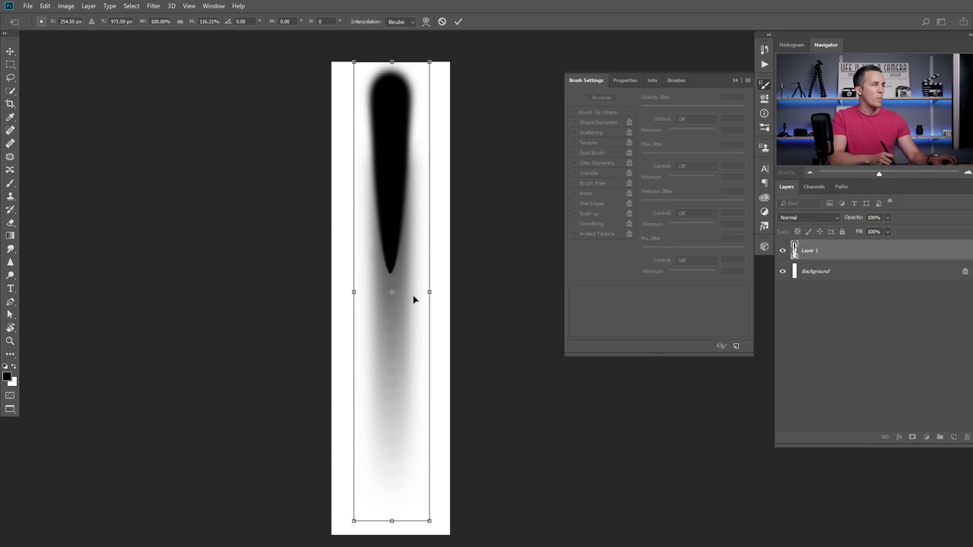
key("Return")
key("b")
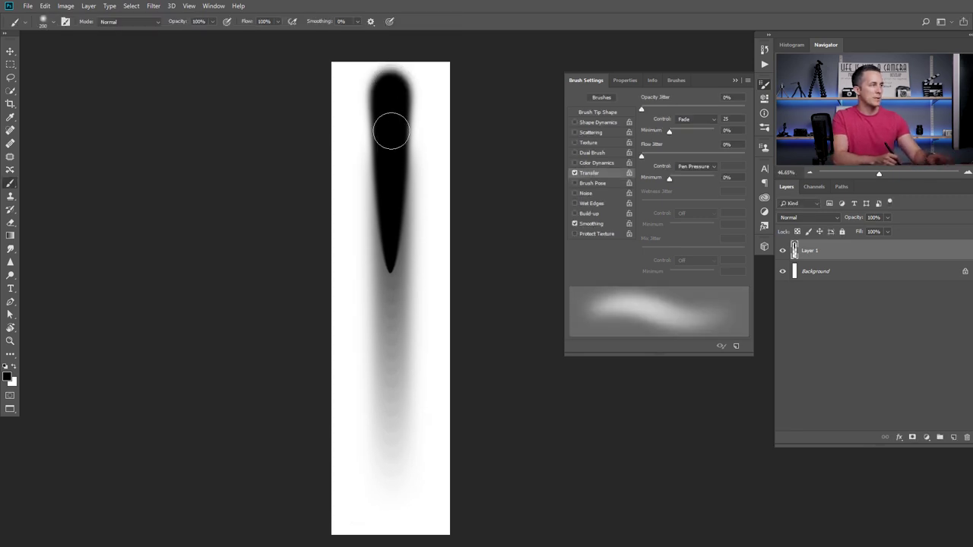
- Define the painted streak as a new brush preset named Comet
left_click(736, 81)
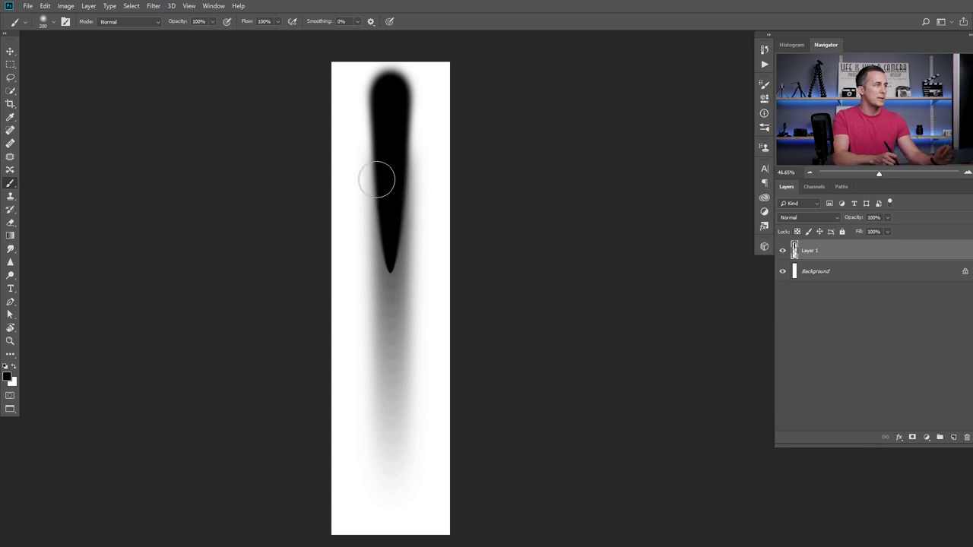
left_click(46, 6)
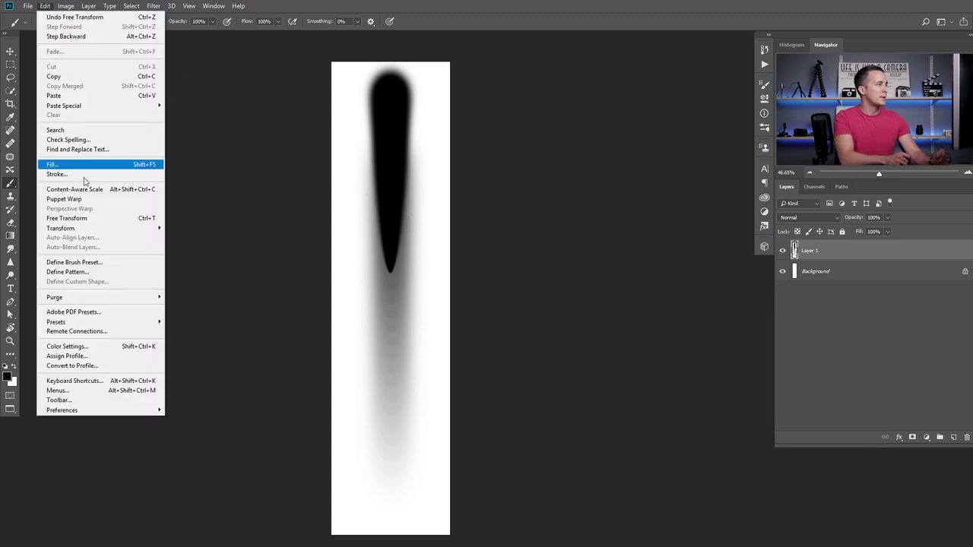
left_click(97, 266)
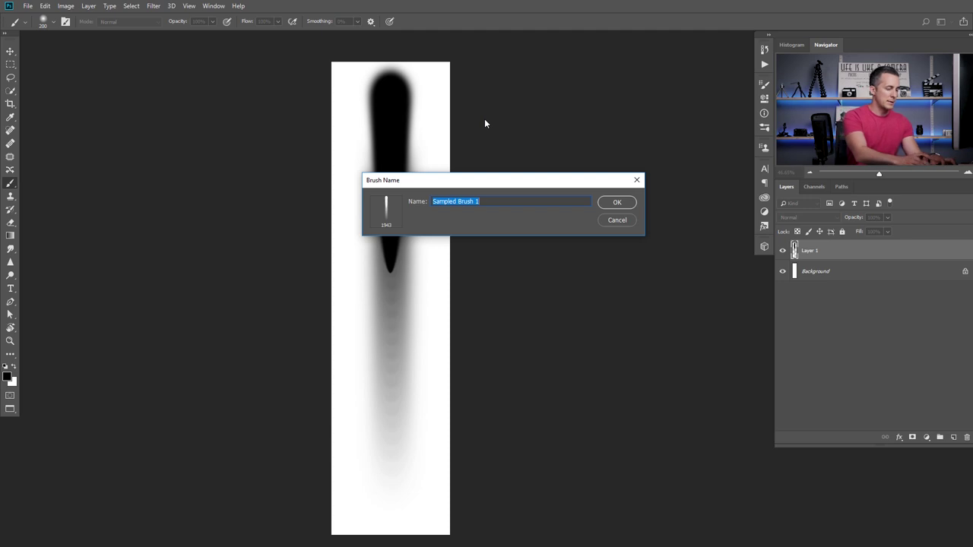
type("Comet")
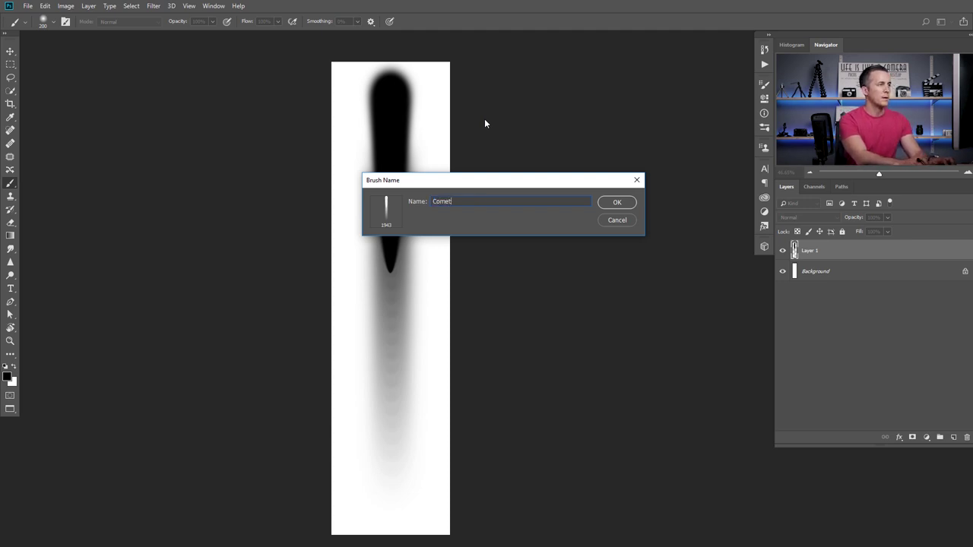
key("Return")
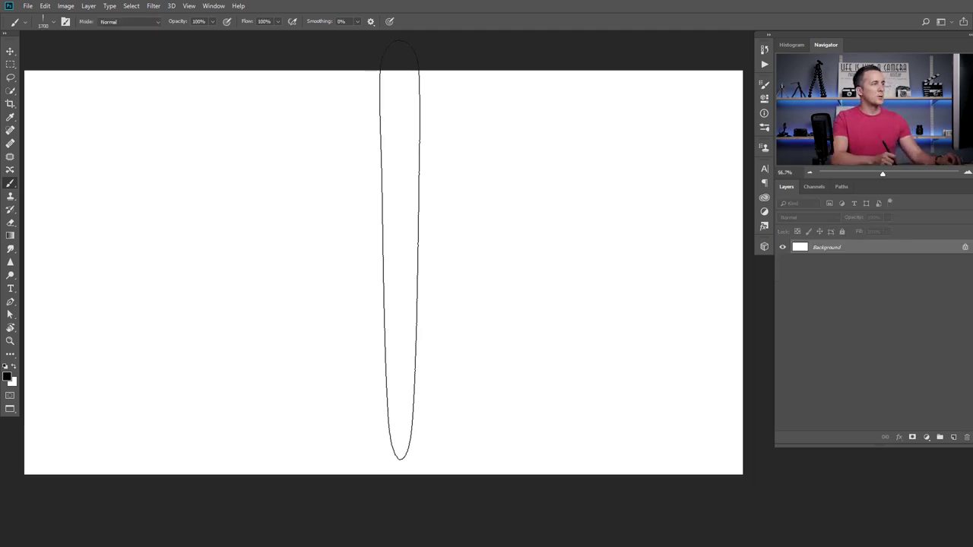
- In the wide white document, reduce the new brush to 200 px and add a blank layer for painting
key("bracketleft")
key("bracketleft")
key("bracketleft")
key("bracketleft")
key("bracketleft")
key("bracketleft")
key("bracketleft")
key("bracketleft")
key("bracketleft")
key("bracketleft")
key("bracketleft")
key("bracketleft")
key("bracketleft")
key("bracketleft")
key("bracketleft")
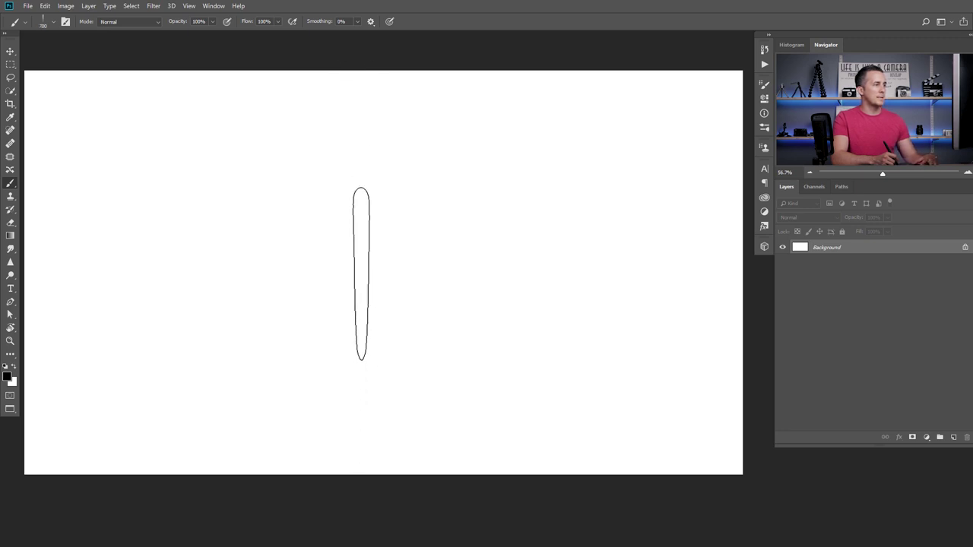
key("bracketleft")
key("bracketleft")
key("bracketleft")
left_click(955, 439)
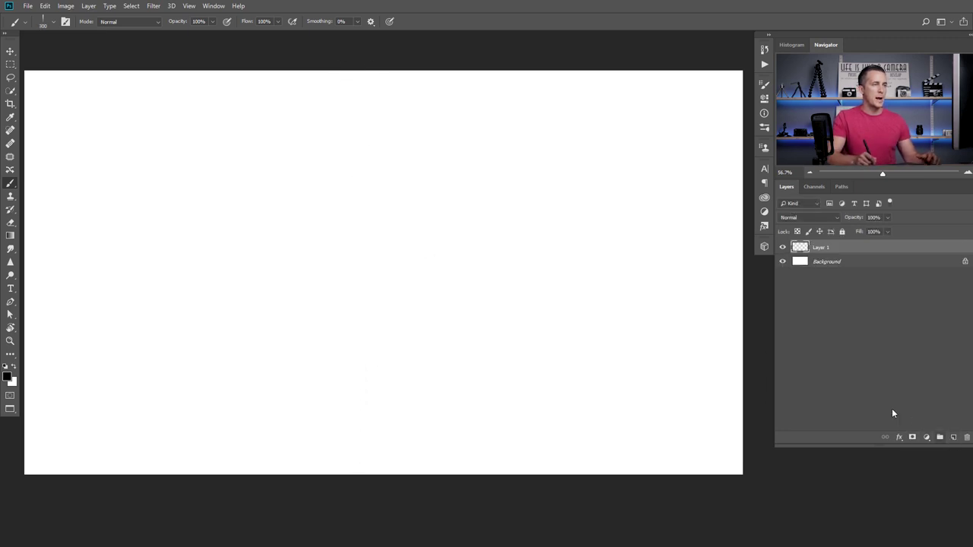
key("bracketleft")
key("bracketleft")
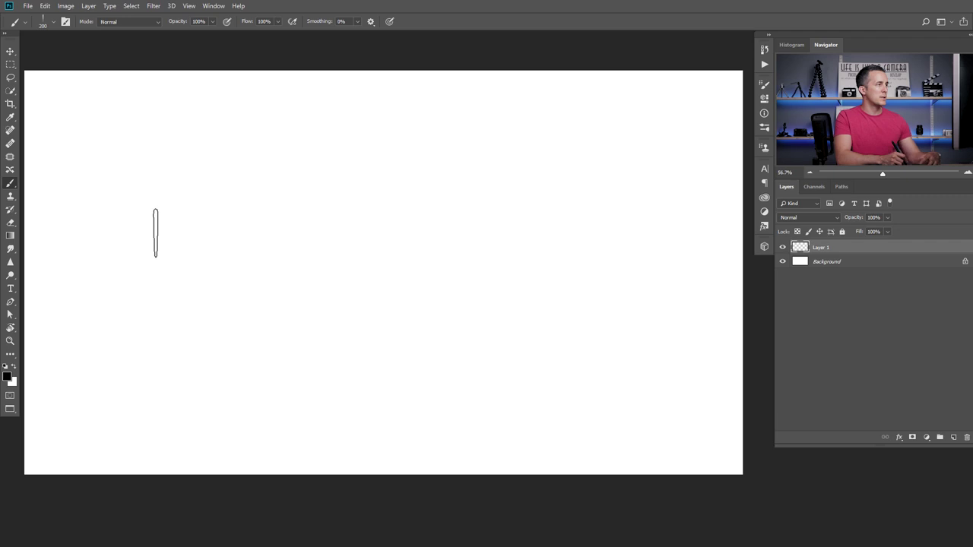
- Try the brush by hand-lettering a first name in black across the new layer, and clear the layer
mouse_move(92, 216)
left_mouse_down()
mouse_move(167, 249)
mouse_move(336, 241)
mouse_move(483, 280)
mouse_move(439, 308)
left_mouse_up()
key("ctrl+z")
left_click_drag(127, 144, 129, 335)
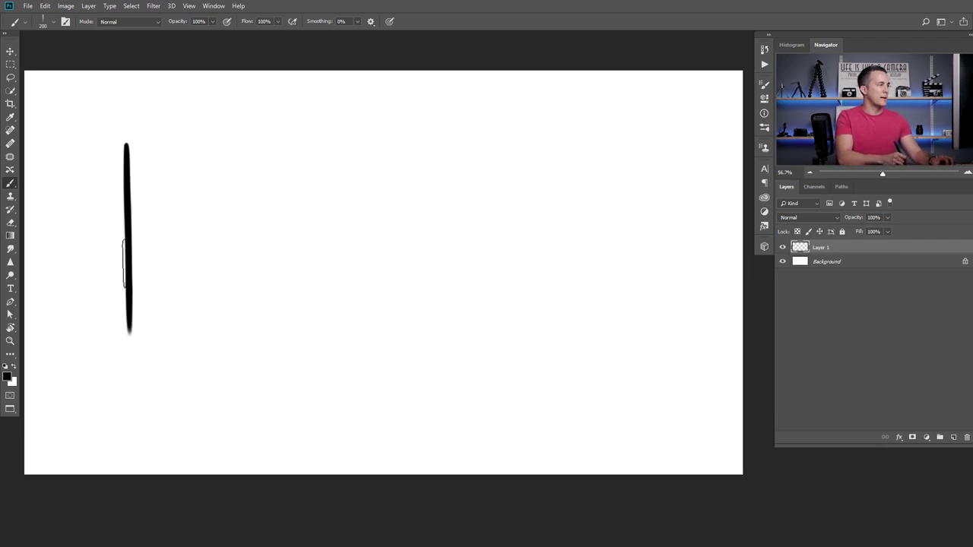
left_click_drag(126, 196, 186, 304)
left_click_drag(175, 151, 179, 332)
mouse_move(225, 235)
left_mouse_down()
mouse_move(226, 266)
mouse_move(249, 281)
mouse_move(248, 218)
mouse_move(315, 239)
mouse_move(319, 335)
left_mouse_up()
mouse_move(357, 217)
left_mouse_down()
mouse_move(337, 346)
mouse_move(384, 334)
left_mouse_up()
mouse_move(423, 202)
left_mouse_down()
mouse_move(423, 260)
mouse_move(466, 335)
left_mouse_up()
mouse_move(462, 211)
left_mouse_down()
mouse_move(478, 271)
mouse_move(485, 394)
left_mouse_up()
left_click_drag(501, 200, 500, 249)
left_click_drag(508, 315, 536, 217)
left_click_drag(536, 216, 557, 327)
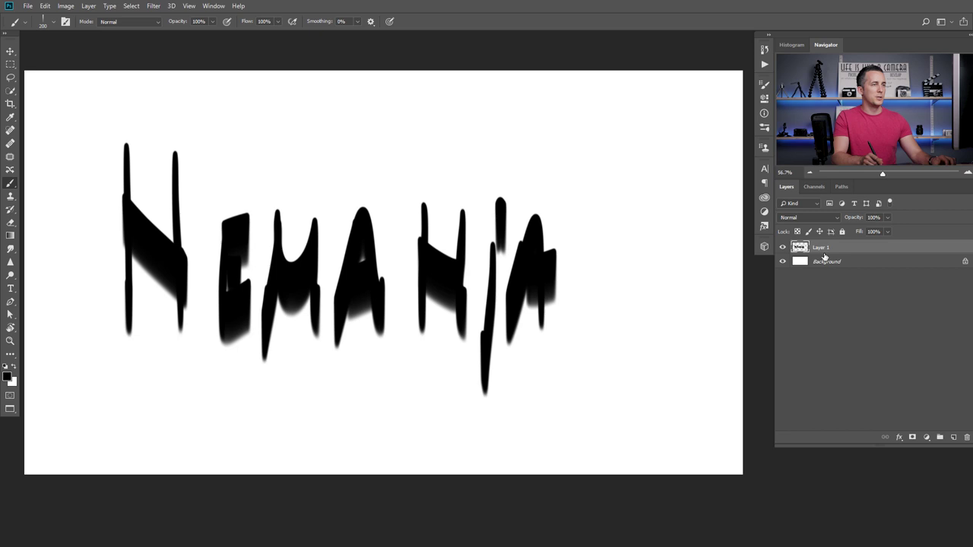
key("Delete")
key("ctrl+d")
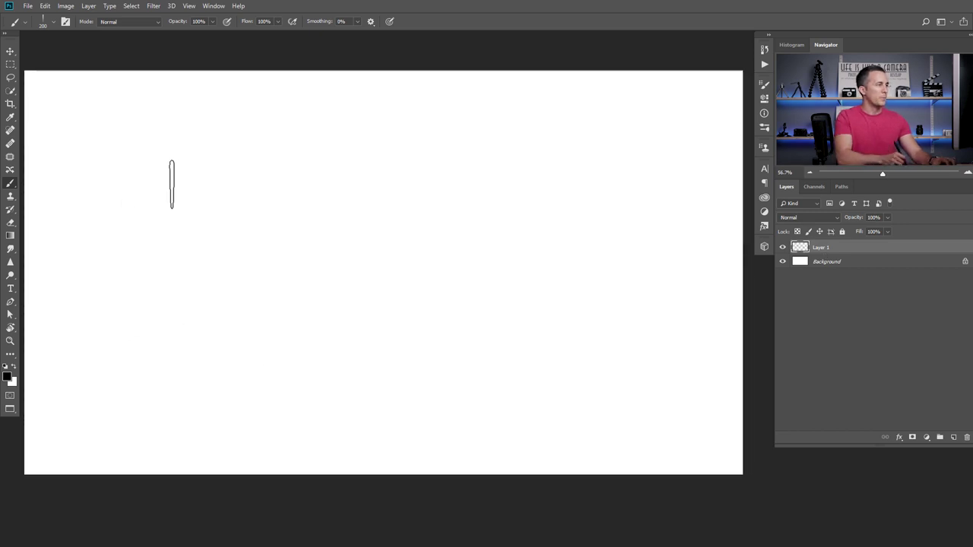
- Try stamping single black comet marks at scattered spots on the canvas, and undo them
left_click(172, 184)
left_click(159, 250)
left_click(113, 293)
left_click(156, 356)
left_click(303, 216)
left_click(314, 305)
left_click(250, 313)
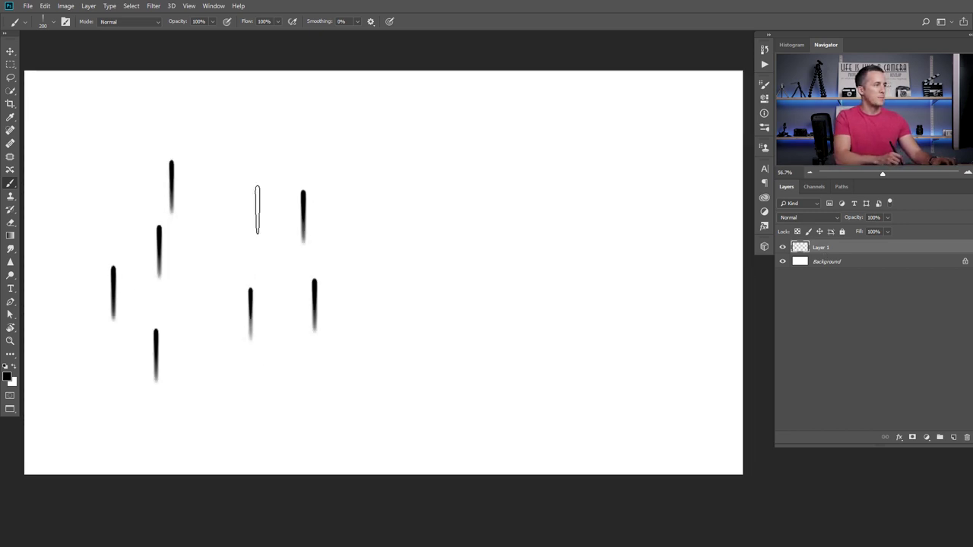
left_click(252, 214)
left_click(396, 190)
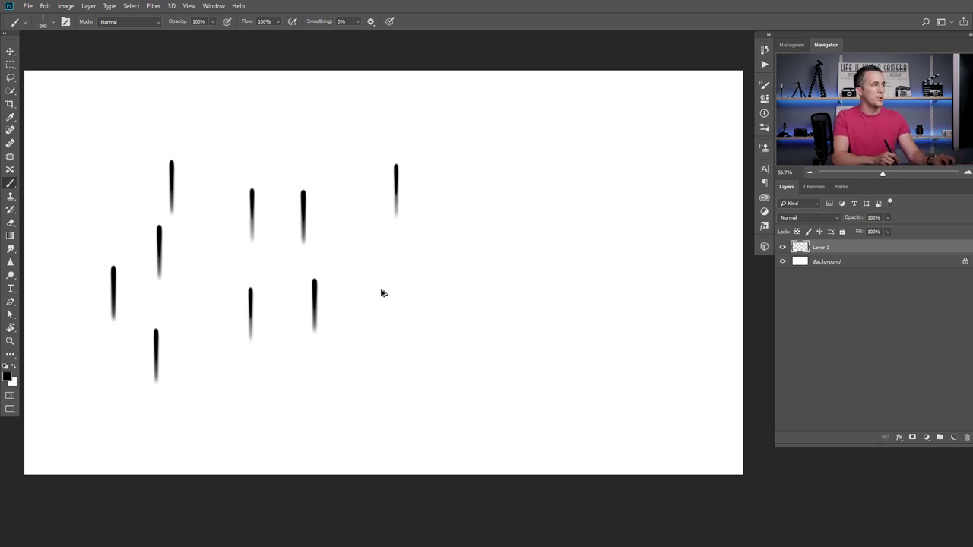
key("ctrl+z")
key("ctrl+z")
key("ctrl+z")
key("ctrl+z")
key("ctrl+z")
key("ctrl+z")
key("ctrl+z")
key("ctrl+z")
key("ctrl+z")
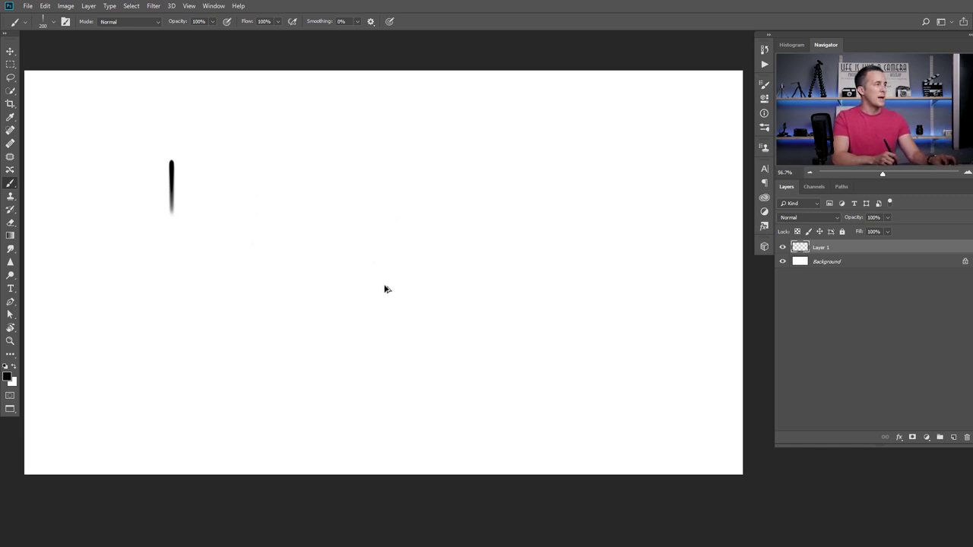
- Fill the Background layer with black, and select Layer 1 with white as the foreground colour
left_click(800, 263)
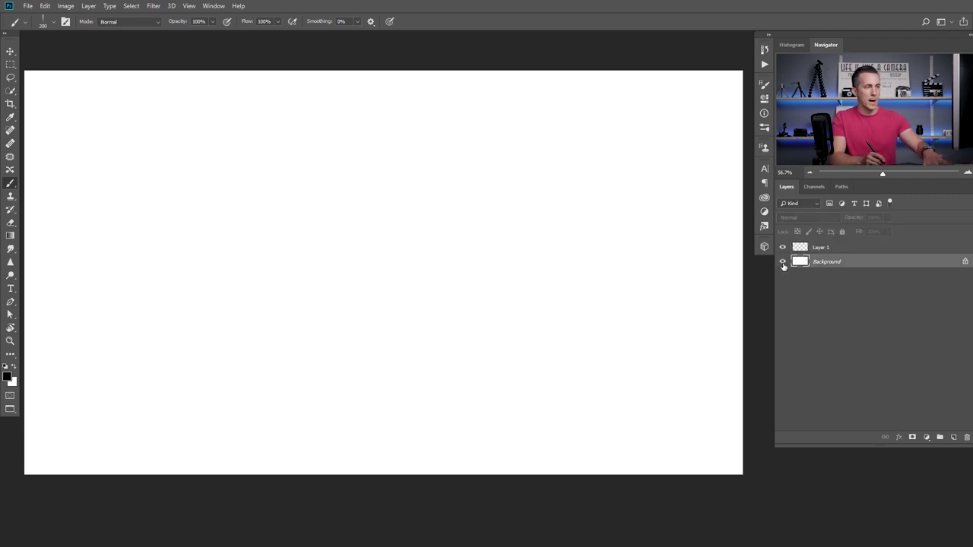
key("alt+BackSpace")
left_click(800, 249)
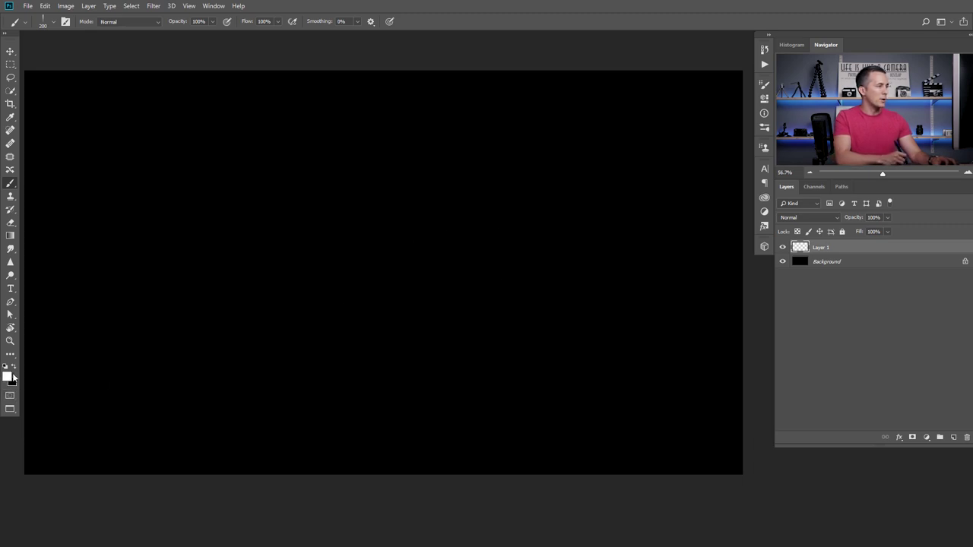
- Try stamping two white comet marks side by side on Layer 1, and undo them
left_click(177, 211)
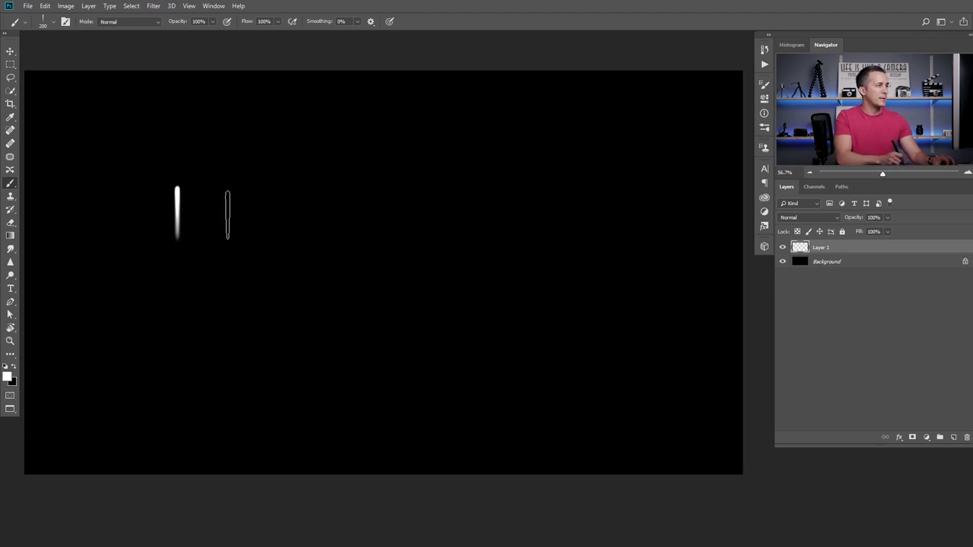
left_click(228, 214)
key("ctrl+z")
key("ctrl+z")
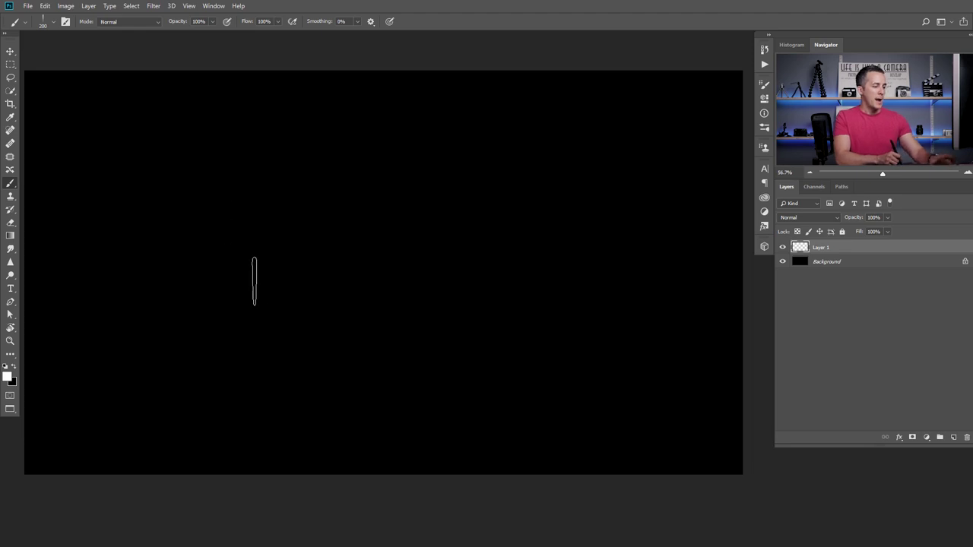
- Enable Shape Dynamics for the brush with 30% size jitter, and test it with a stroke that is undone
key("F5")
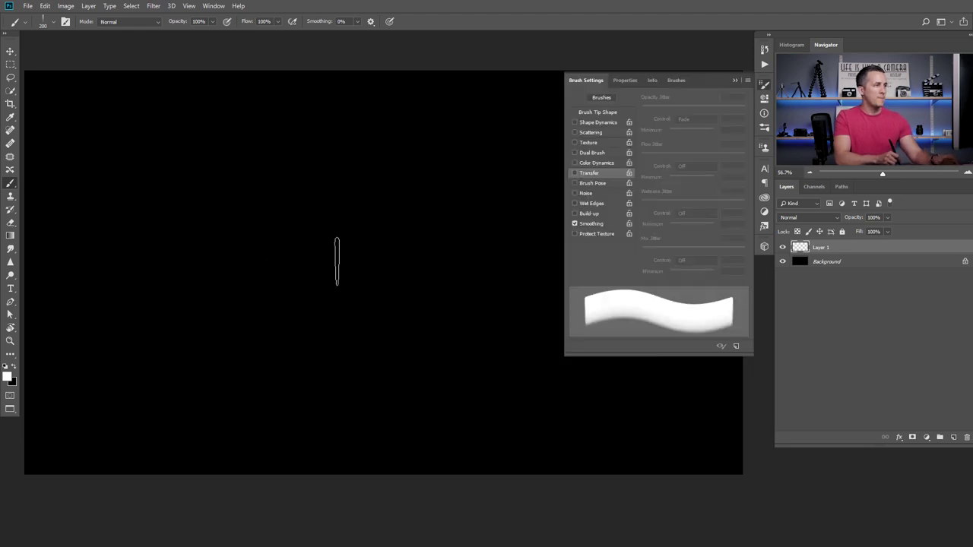
left_click(596, 122)
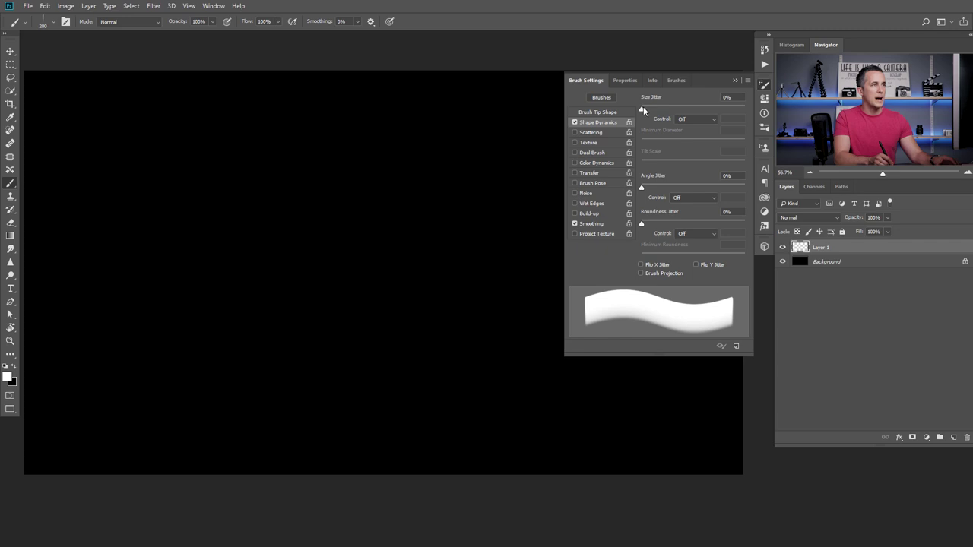
left_click_drag(643, 108, 666, 111)
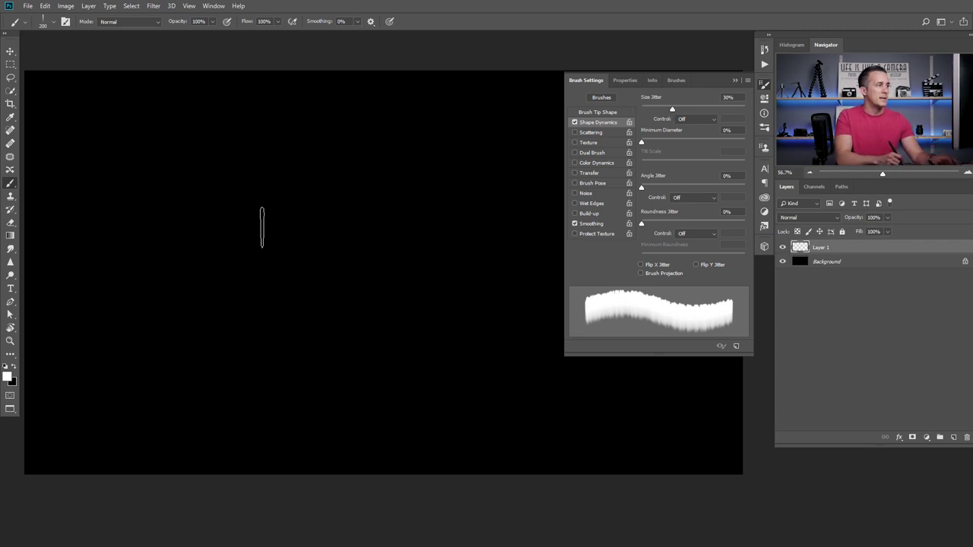
mouse_move(251, 210)
left_mouse_down()
mouse_move(312, 255)
mouse_move(390, 266)
left_mouse_up()
key("ctrl+z")
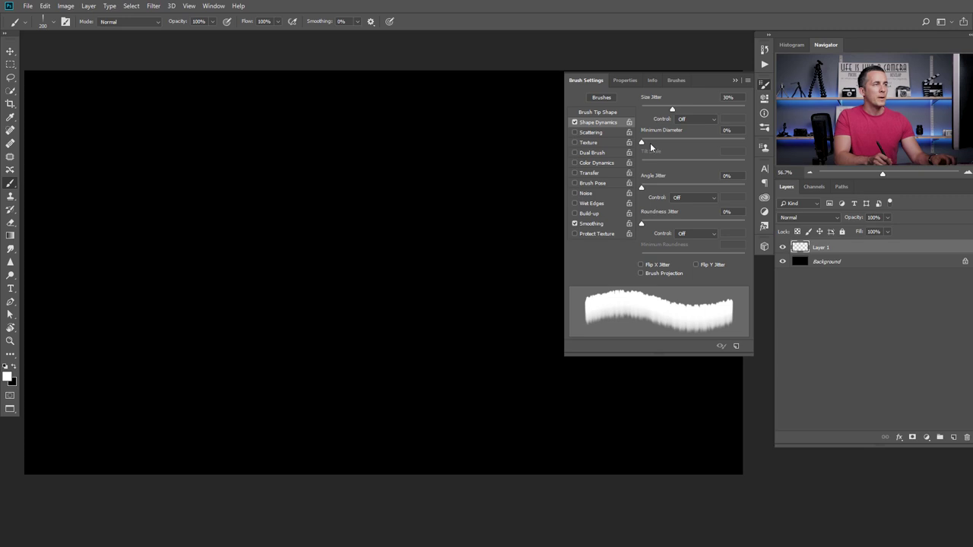
- Enable Scattering for the brush at 1000%, and undo a test stroke painted across the canvas
left_click(593, 132)
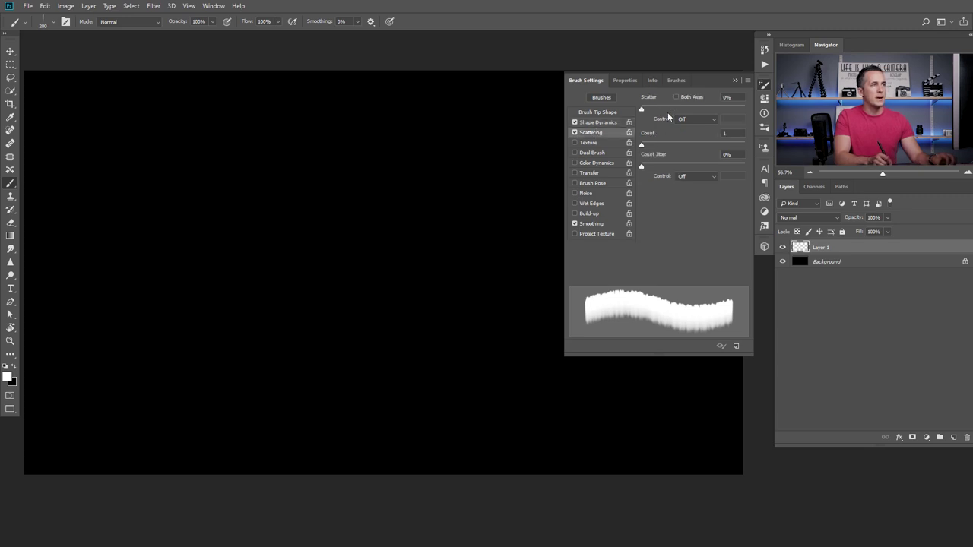
left_click_drag(643, 111, 744, 109)
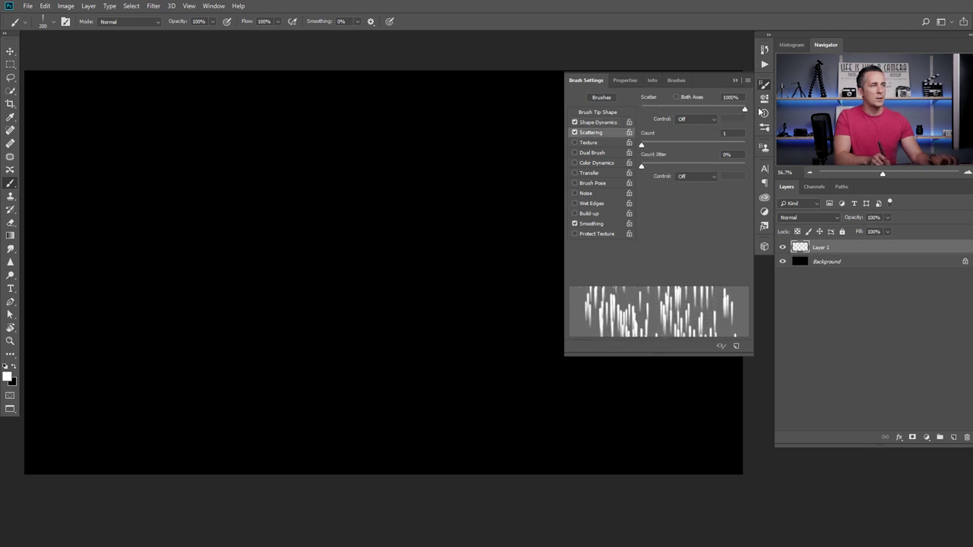
mouse_move(184, 208)
left_mouse_down()
mouse_move(410, 207)
mouse_move(507, 220)
left_mouse_up()
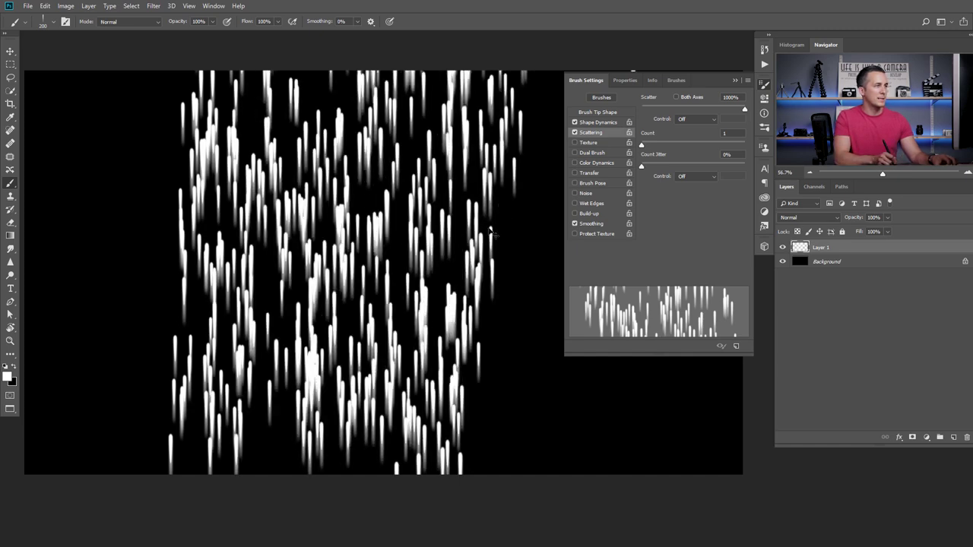
key("ctrl+z")
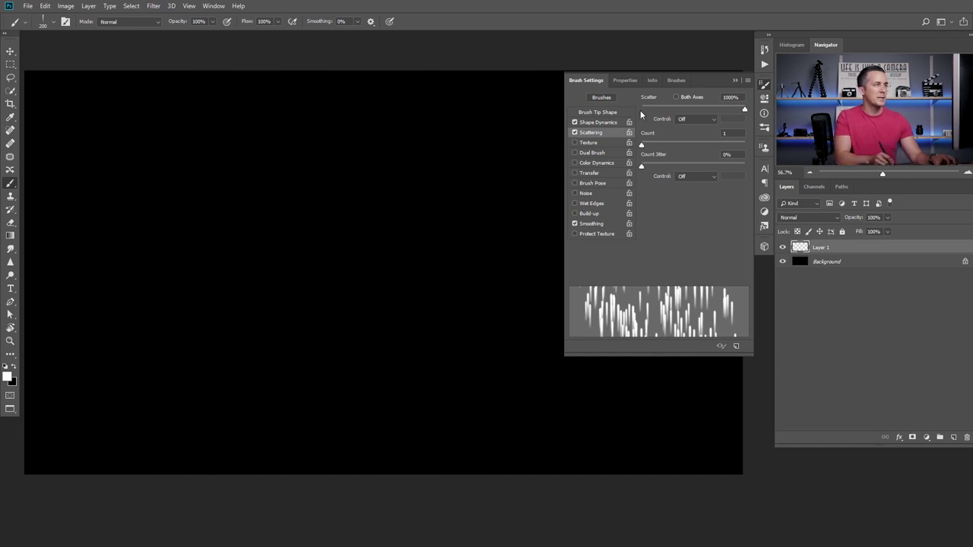
- Set the brush tip spacing to 157%, and undo a test stroke painted across the canvas
left_click(593, 113)
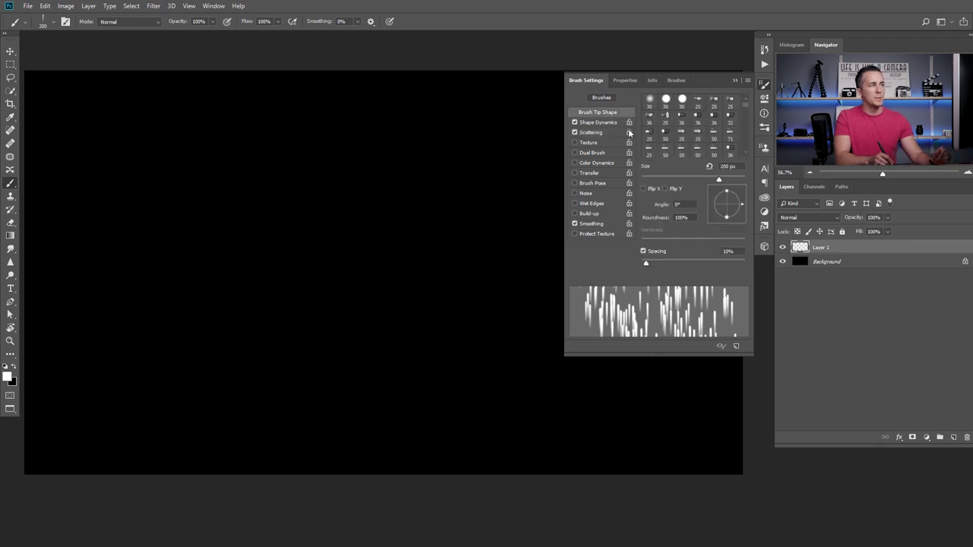
left_click_drag(652, 266, 709, 261)
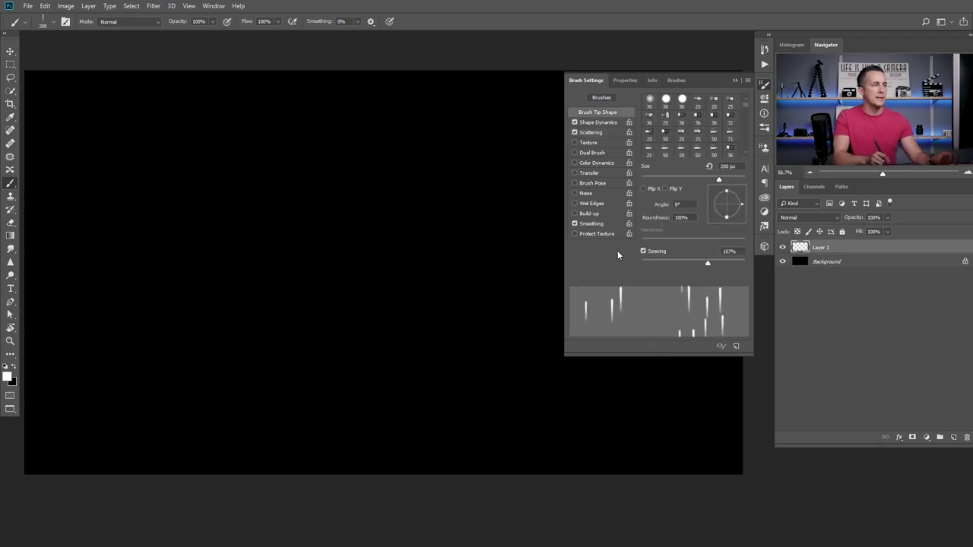
mouse_move(138, 180)
left_mouse_down()
mouse_move(363, 217)
mouse_move(476, 246)
left_mouse_up()
key("ctrl+z")
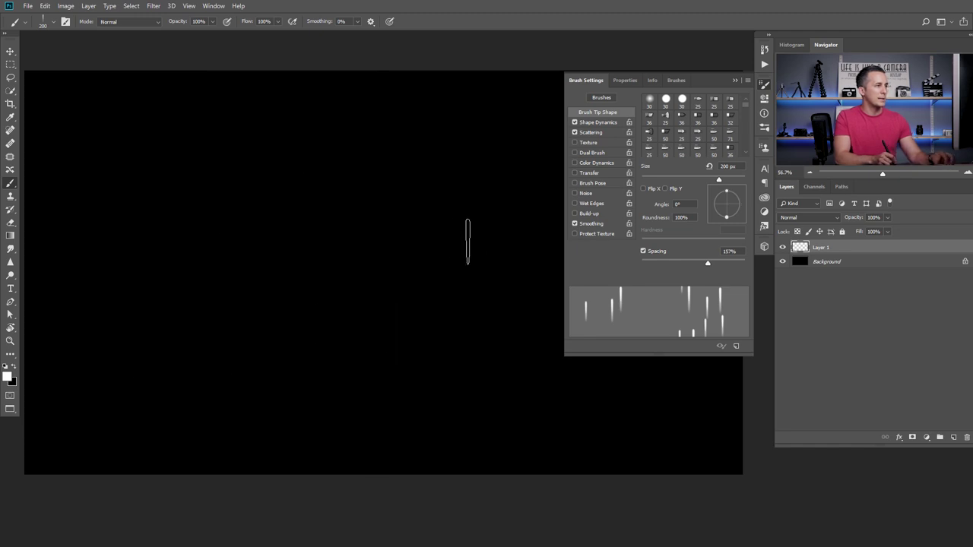
- Shrink the brush to 35 px, and test the scattered marks with strokes along the canvas's upper area, undoing each one
key("bracketleft")
key("bracketleft")
key("bracketleft")
key("bracketleft")
key("bracketleft")
key("bracketleft")
key("bracketleft")
key("bracketleft")
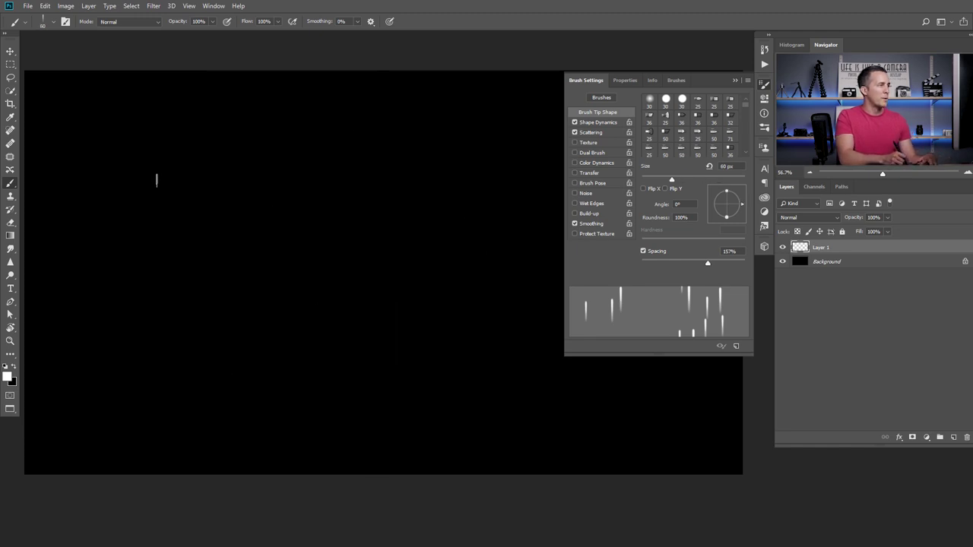
left_click(733, 81)
left_click_drag(79, 107, 232, 152)
key("ctrl+z")
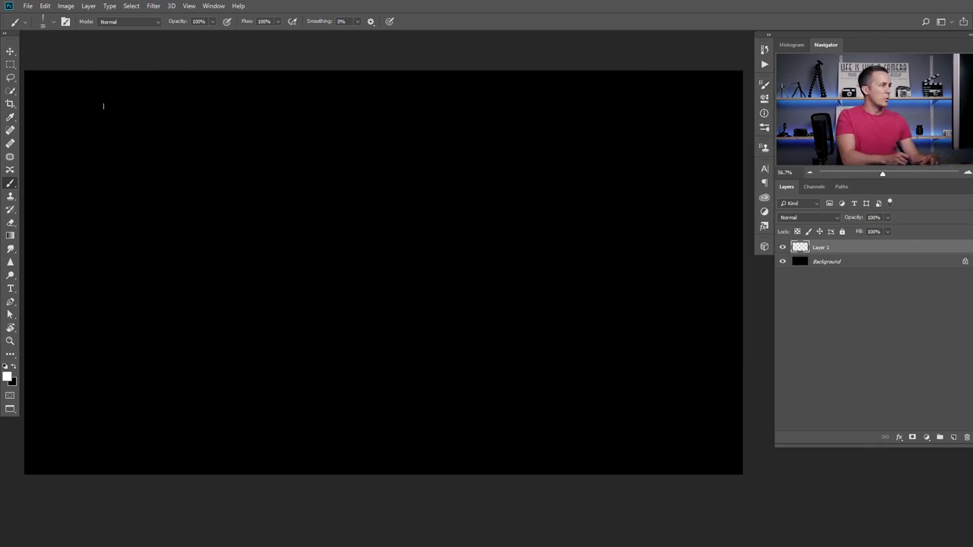
left_click_drag(103, 106, 454, 126)
key("ctrl+z")
left_click_drag(319, 147, 435, 153)
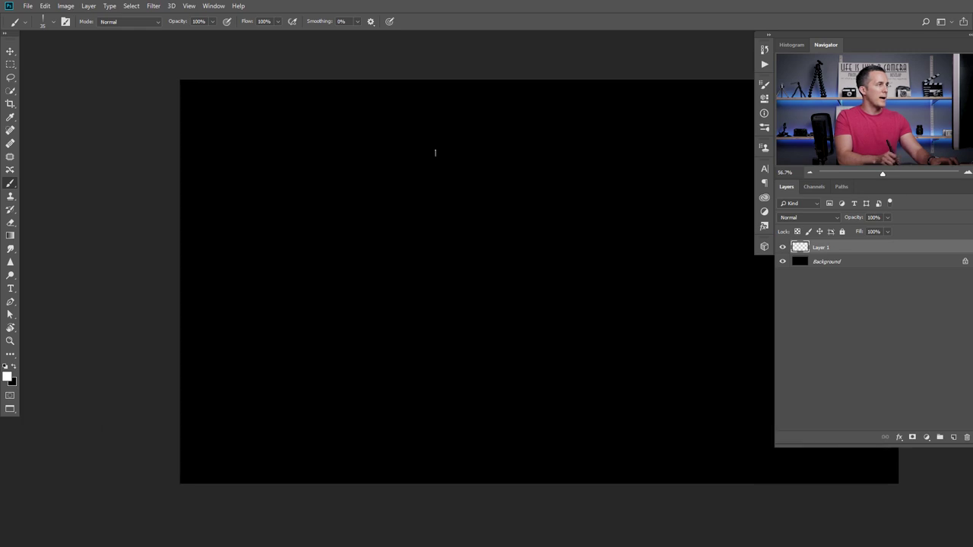
- Cover the whole canvas on Layer 1 with scattered 35 px white streaks in back-and-forth strokes, undoing one extra stroke
left_click_drag(372, 156, 234, 150)
left_click_drag(312, 148, 255, 146)
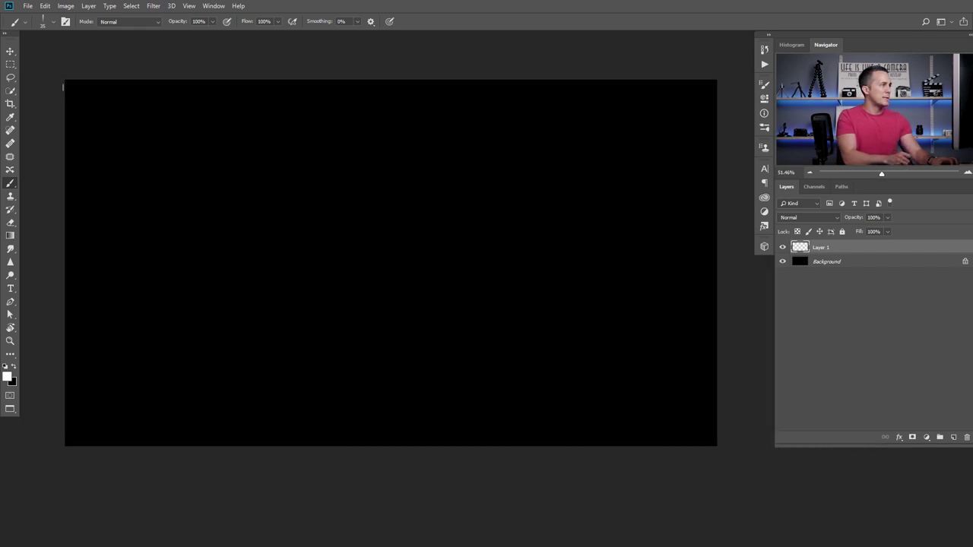
left_click_drag(63, 87, 715, 98)
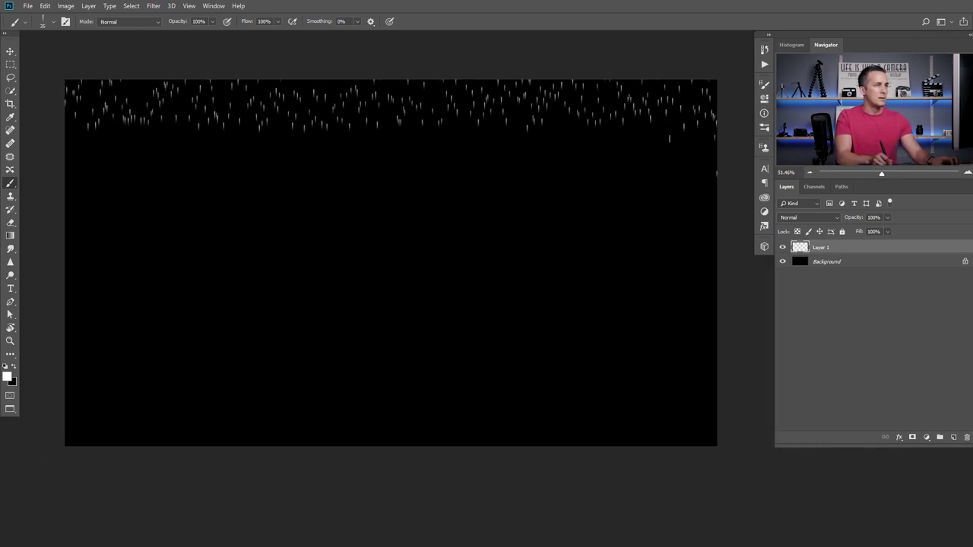
mouse_move(716, 174)
left_mouse_down()
mouse_move(381, 141)
mouse_move(74, 155)
mouse_move(57, 169)
mouse_move(60, 206)
mouse_move(725, 215)
mouse_move(733, 258)
mouse_move(620, 291)
mouse_move(205, 267)
mouse_move(52, 279)
mouse_move(61, 333)
mouse_move(429, 331)
mouse_move(764, 347)
left_mouse_up()
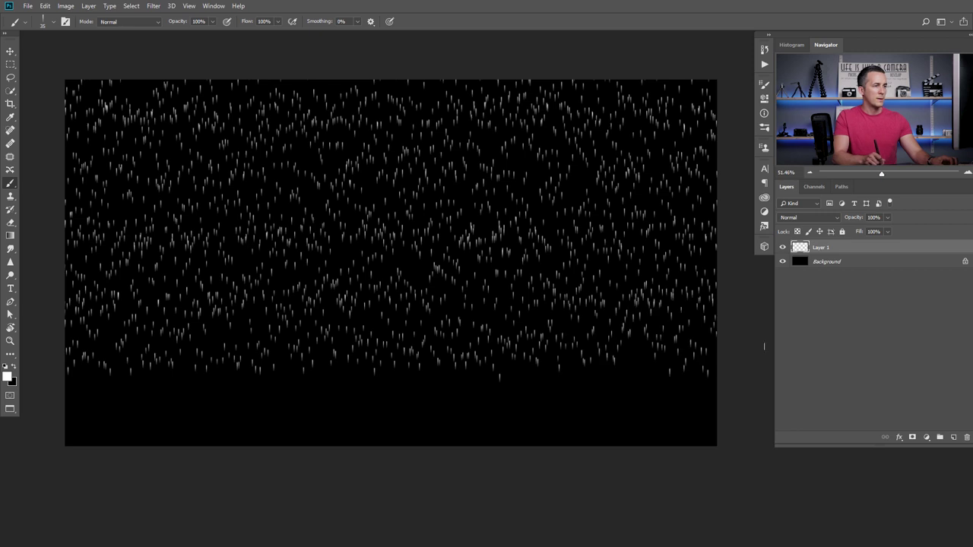
mouse_move(733, 391)
left_mouse_down()
mouse_move(367, 401)
mouse_move(50, 439)
left_mouse_up()
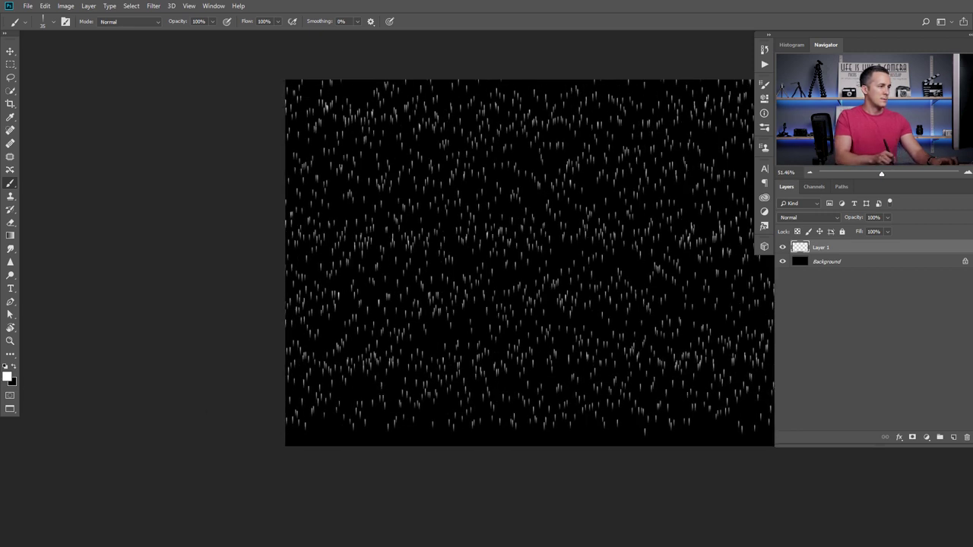
left_click_drag(475, 338, 219, 304)
mouse_move(51, 402)
left_mouse_down()
mouse_move(323, 380)
mouse_move(655, 380)
left_mouse_up()
mouse_move(419, 268)
left_mouse_down()
mouse_move(466, 328)
mouse_move(457, 319)
left_mouse_up()
left_click_drag(469, 303, 446, 309)
left_click_drag(250, 288, 645, 386)
key("ctrl+z")
mouse_move(563, 283)
left_mouse_down()
mouse_move(130, 284)
mouse_move(352, 339)
mouse_move(578, 334)
mouse_move(673, 310)
mouse_move(606, 285)
left_mouse_up()
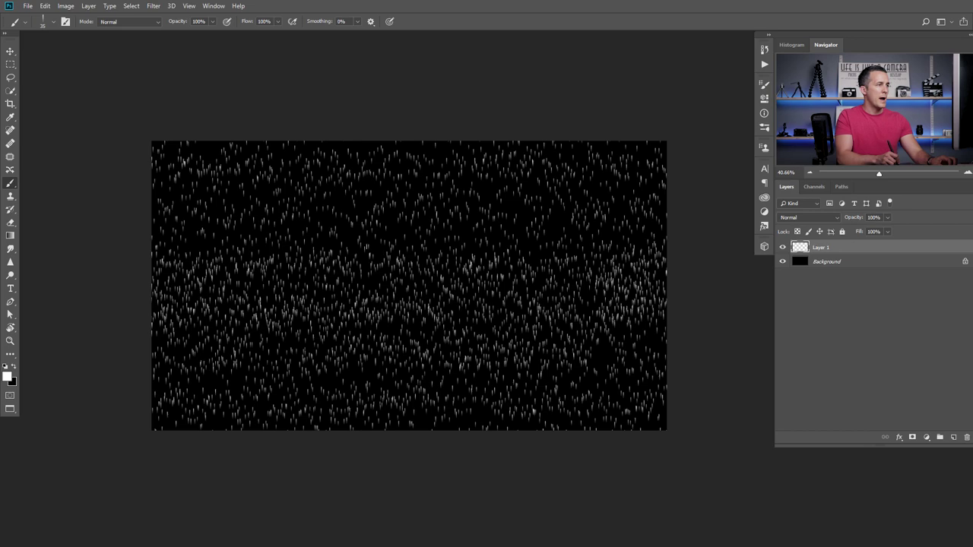
- Stretch Layer 1 vertically about its centre to about 238% height, lengthening the streaks while keeping their width
left_click_drag(411, 265, 395, 270)
left_click_drag(393, 273, 336, 248)
left_click_drag(334, 243, 397, 247)
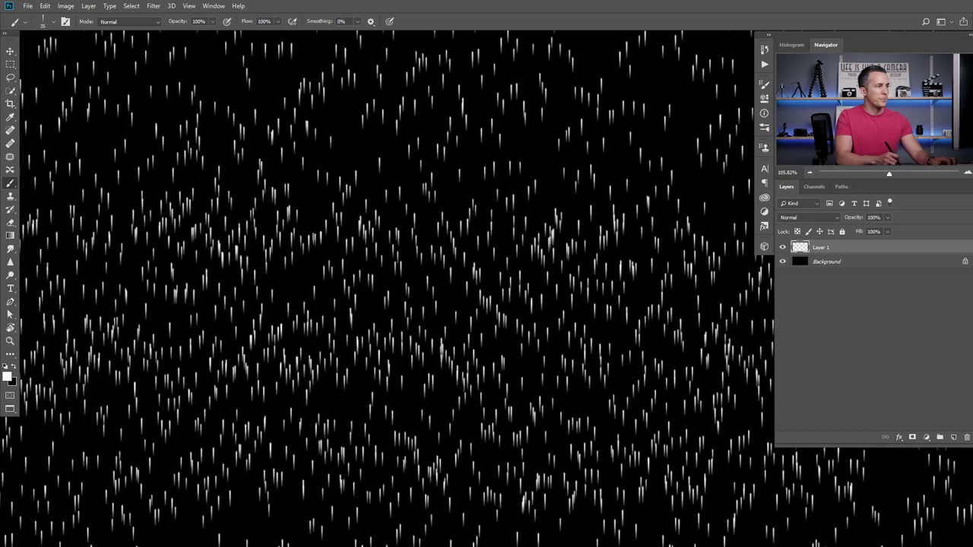
scroll(365, 282, "down", 5)
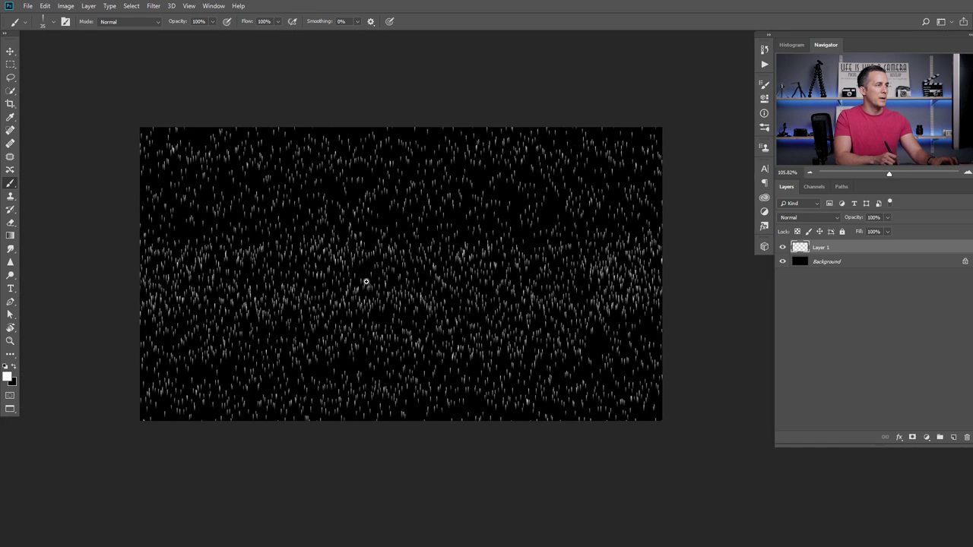
scroll(366, 282, "down", 1)
left_click_drag(393, 272, 370, 263)
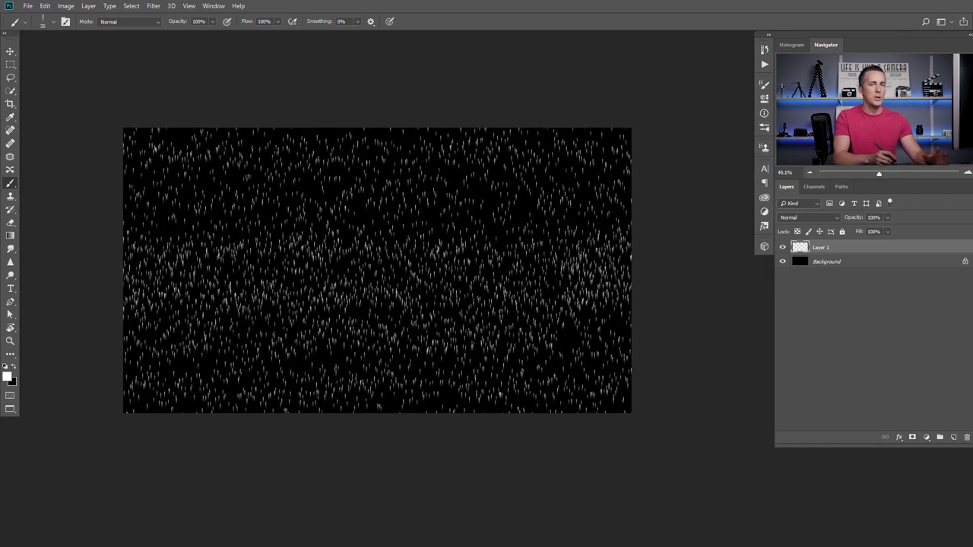
key("ctrl+t")
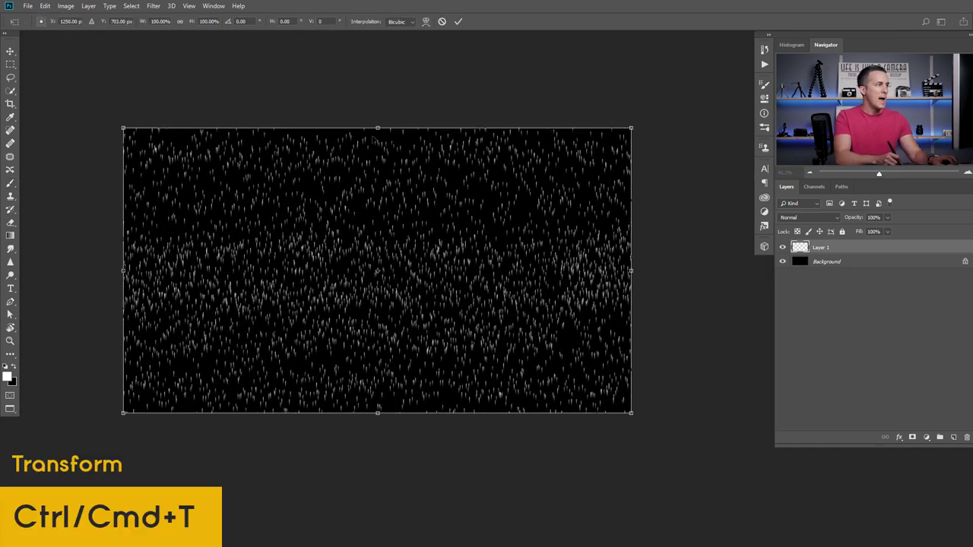
left_click_drag(377, 122, 387, 35)
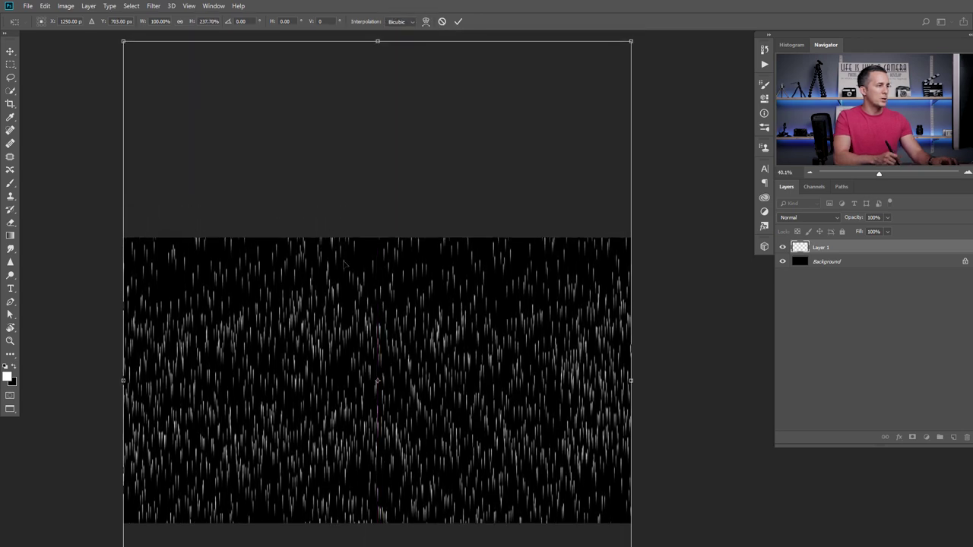
scroll(358, 221, "up", 3)
mouse_move(359, 243)
left_mouse_down()
mouse_move(398, 251)
mouse_move(358, 249)
left_mouse_up()
scroll(356, 248, "down", 3)
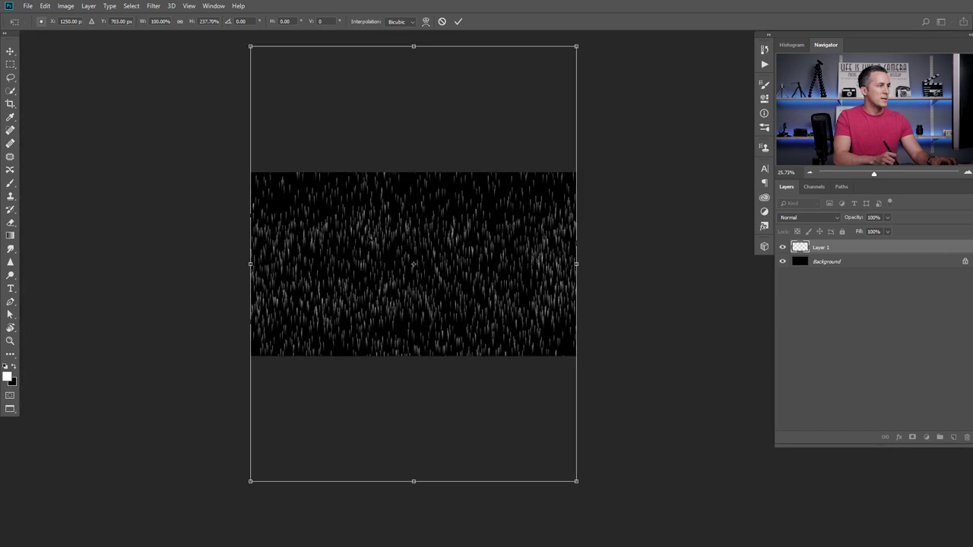
left_click_drag(415, 47, 414, 38)
left_click(458, 23)
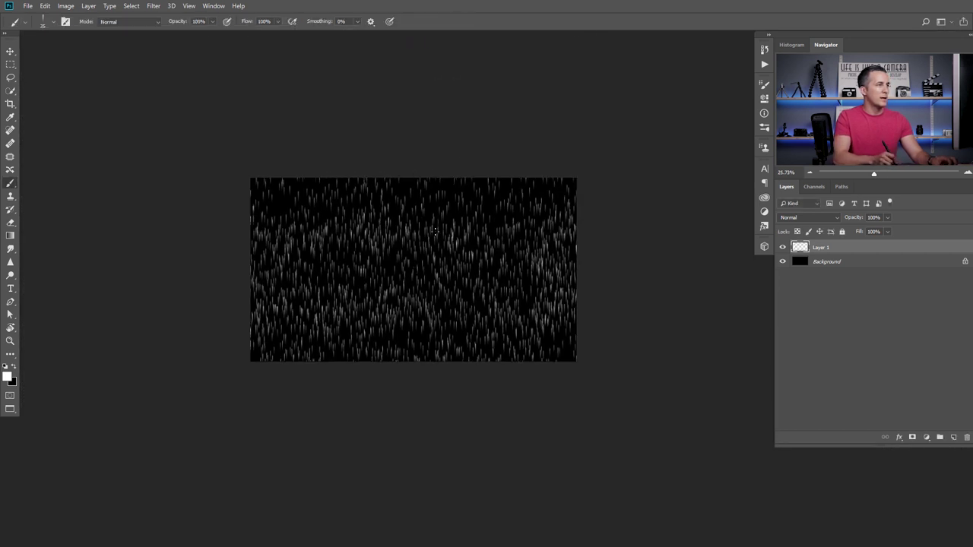
- Add a new layer and paint larger streaks across the canvas on it with the brush enlarged to 90 px
left_click_drag(415, 241, 337, 237)
left_click(955, 438)
scroll(336, 236, "up", 1)
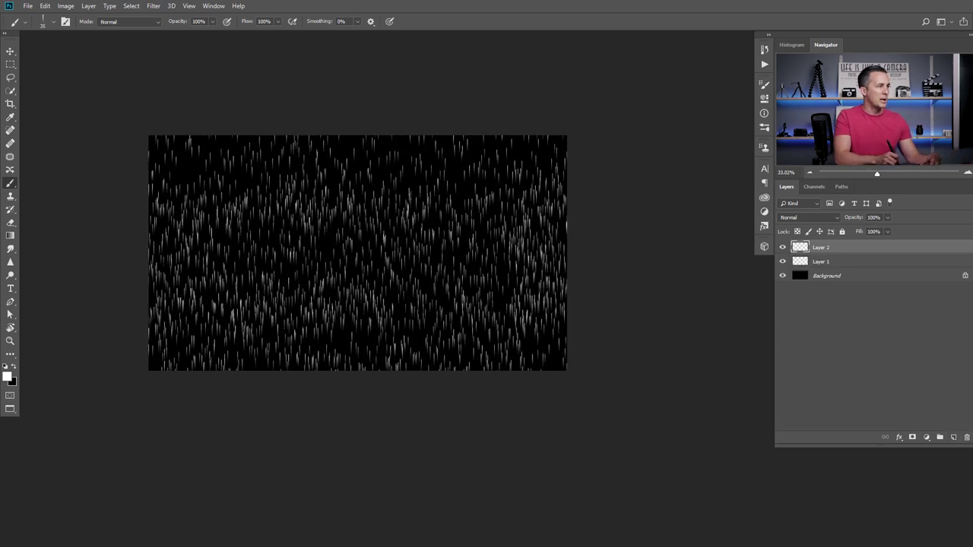
key("bracketright")
key("bracketright")
key("bracketright")
key("bracketright")
mouse_move(233, 191)
left_mouse_down()
mouse_move(239, 253)
mouse_move(376, 287)
mouse_move(558, 193)
left_mouse_up()
mouse_move(534, 289)
left_mouse_down()
mouse_move(369, 243)
mouse_move(168, 325)
left_mouse_up()
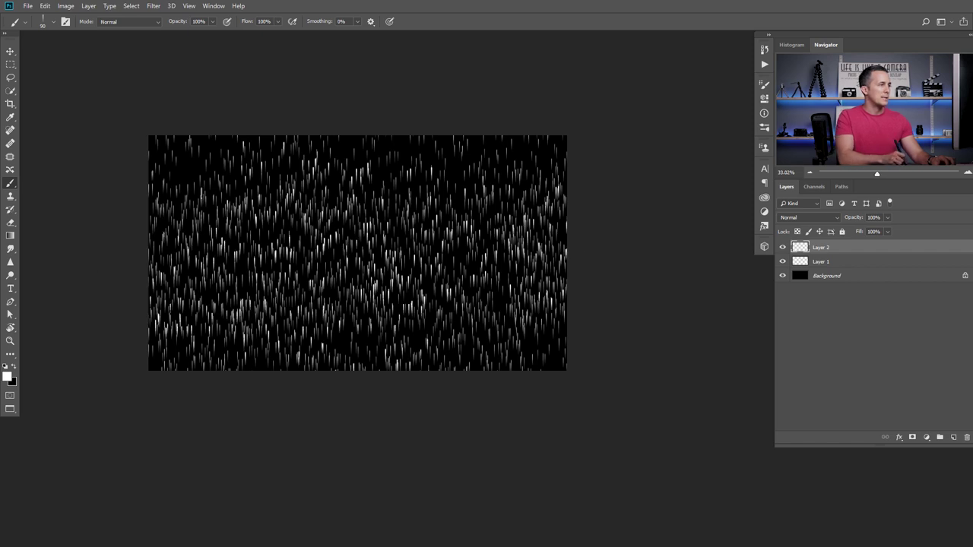
left_click_drag(411, 213, 555, 228)
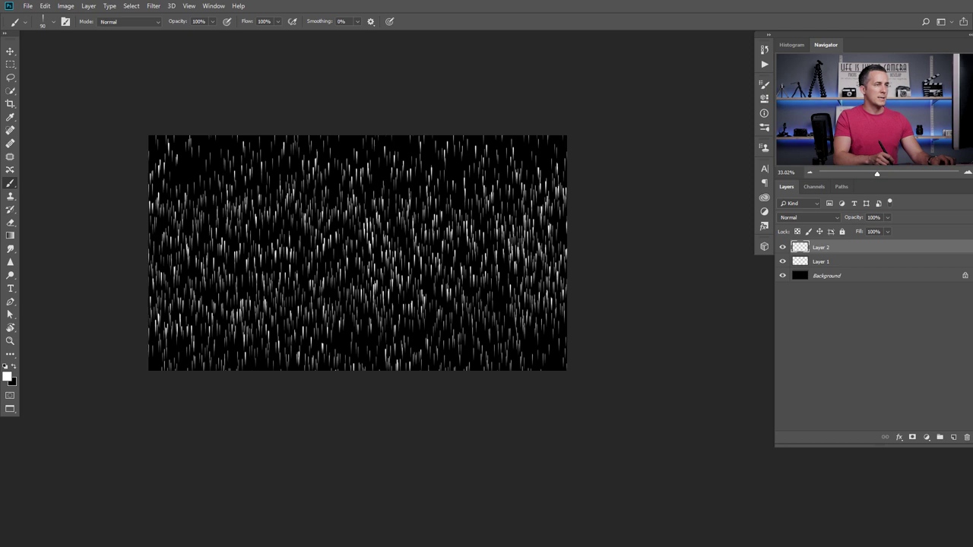
- Stretch Layer 2 vertically about its centre to about 143% height, and return to the Brush tool
key("ctrl+t")
left_click_drag(358, 135, 364, 81)
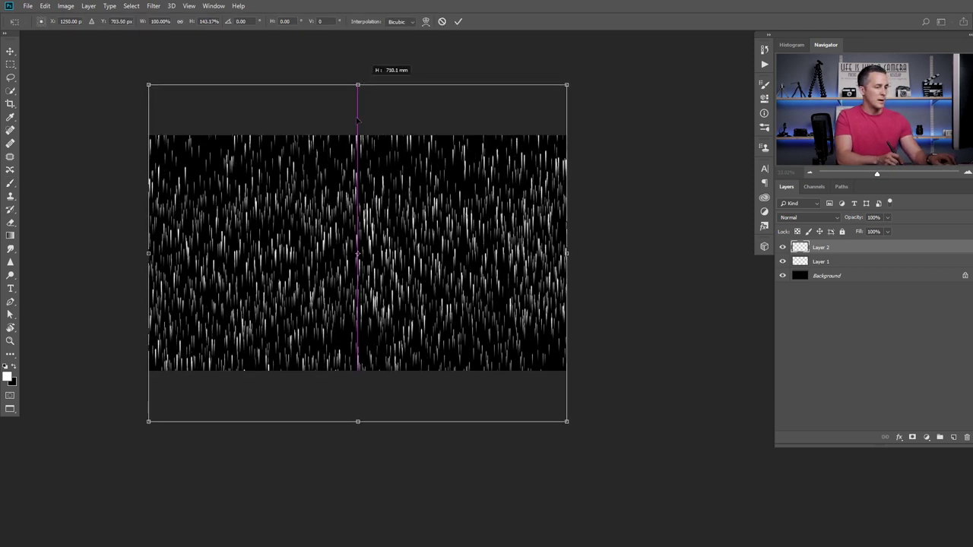
key("Return")
key("b")
- Add another layer and place a few large streaks around the canvas on it with the brush at 250 px
left_click(954, 436)
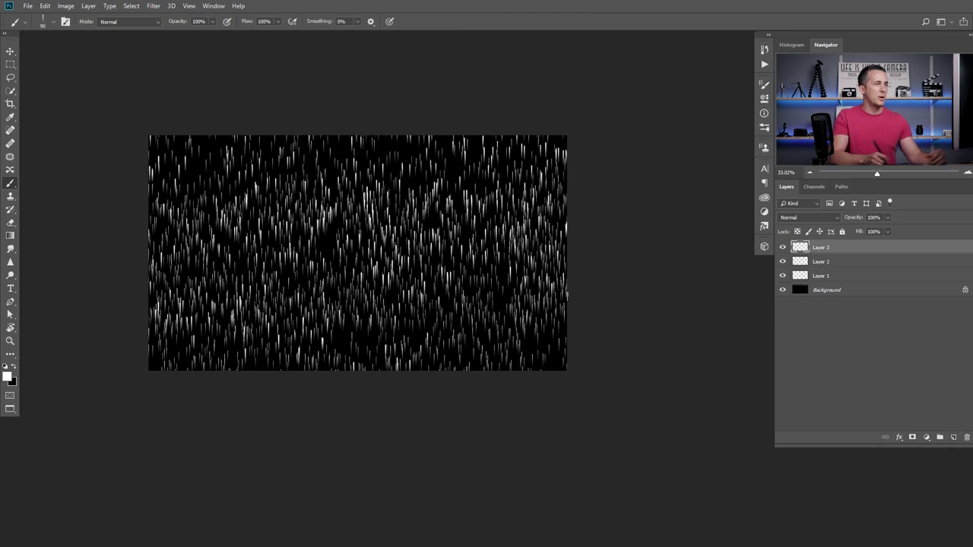
left_click_drag(216, 199, 260, 279)
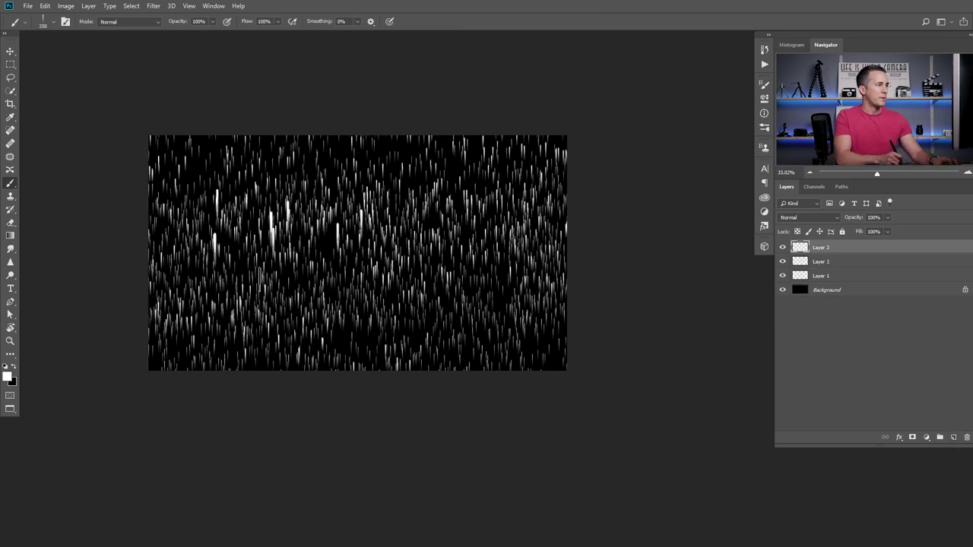
left_click_drag(506, 164, 512, 177)
left_click_drag(473, 365, 378, 393)
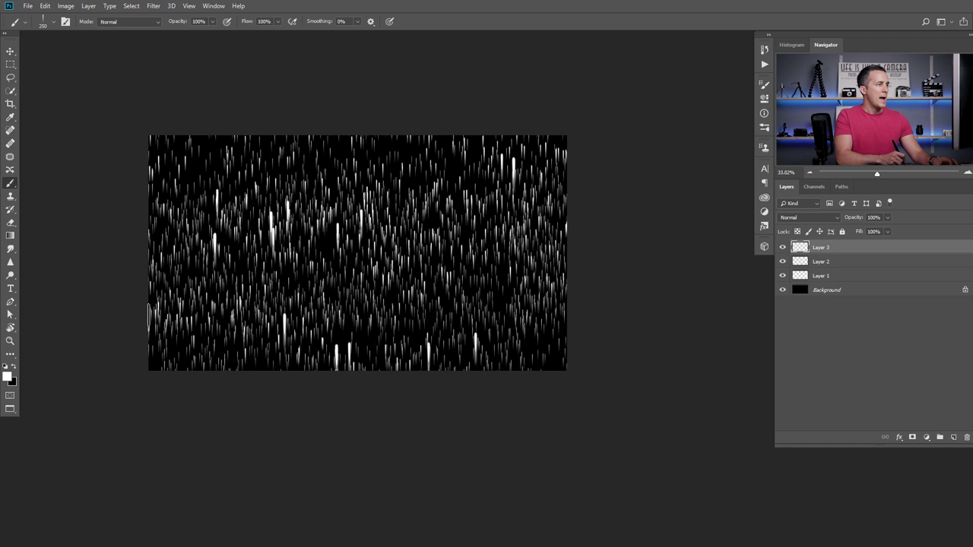
left_click(164, 319)
left_click(225, 160)
left_click(509, 261)
left_click(423, 259)
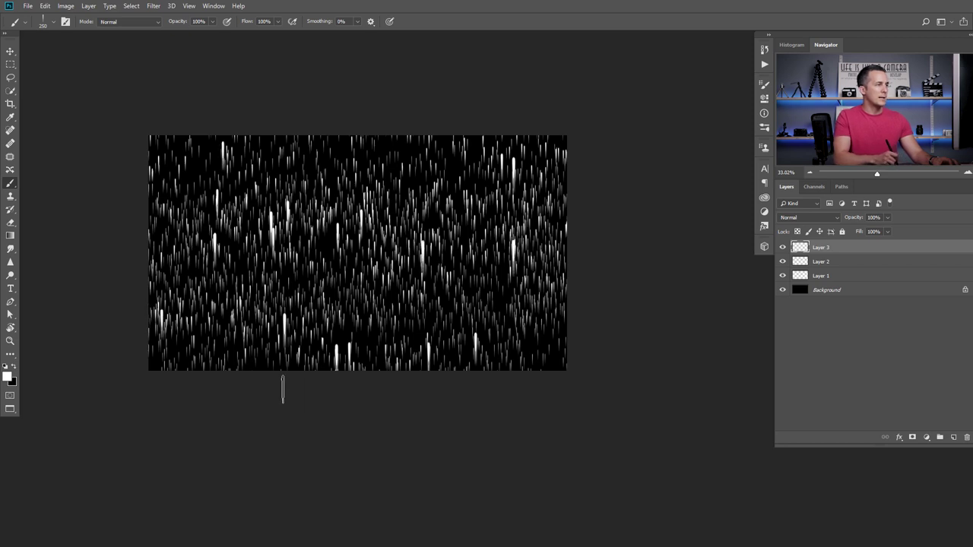
left_click(254, 294)
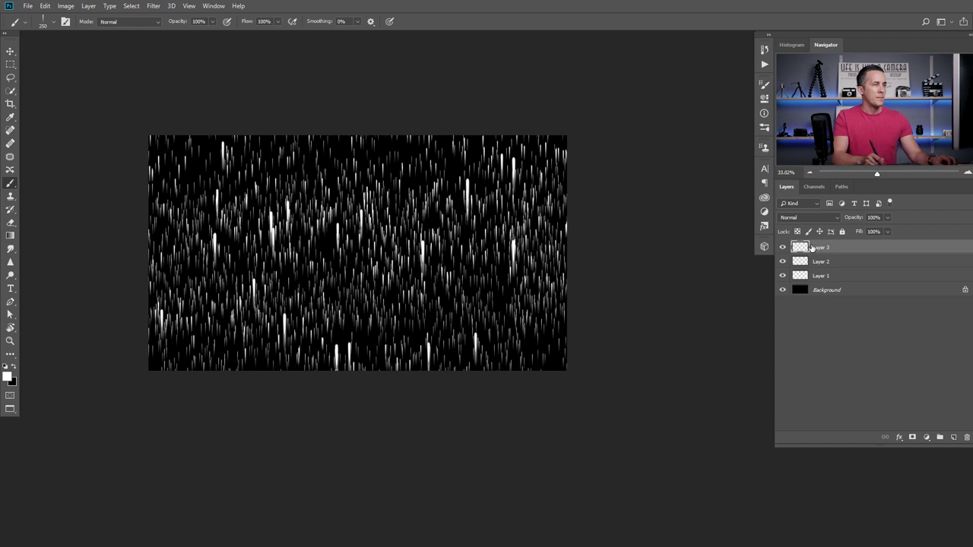
- Scale down the large streaks on Layer 3 toward the centre of the canvas
key("ctrl+t")
left_click_drag(516, 141, 488, 160)
key("Return")
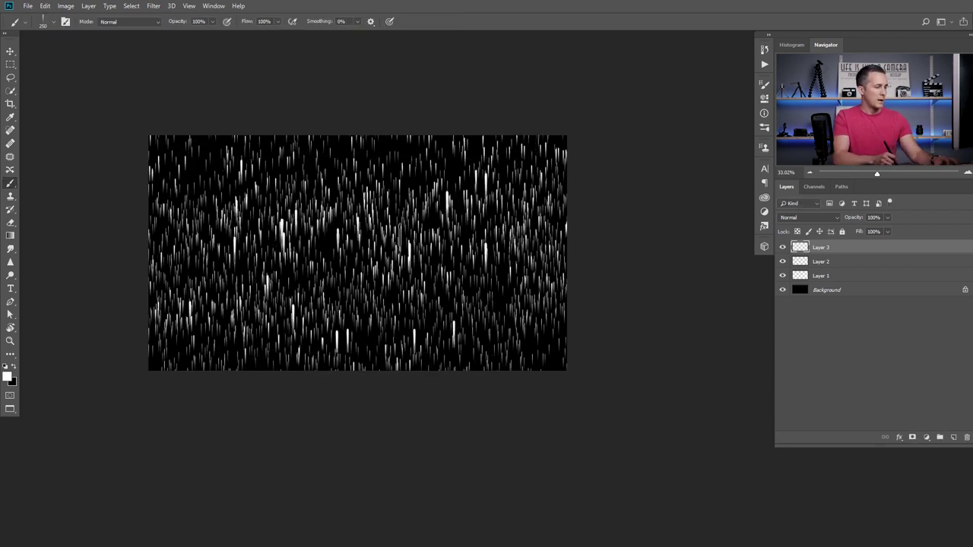
- Group the three streak layers, Layer 1 through Layer 3, leaving the Background outside the group
left_click(821, 276, "shift")
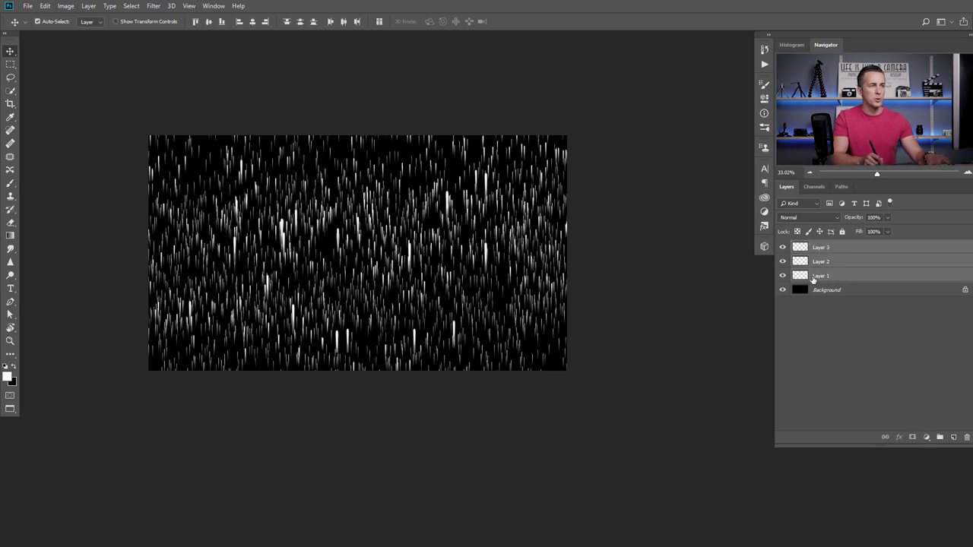
key("ctrl+g")
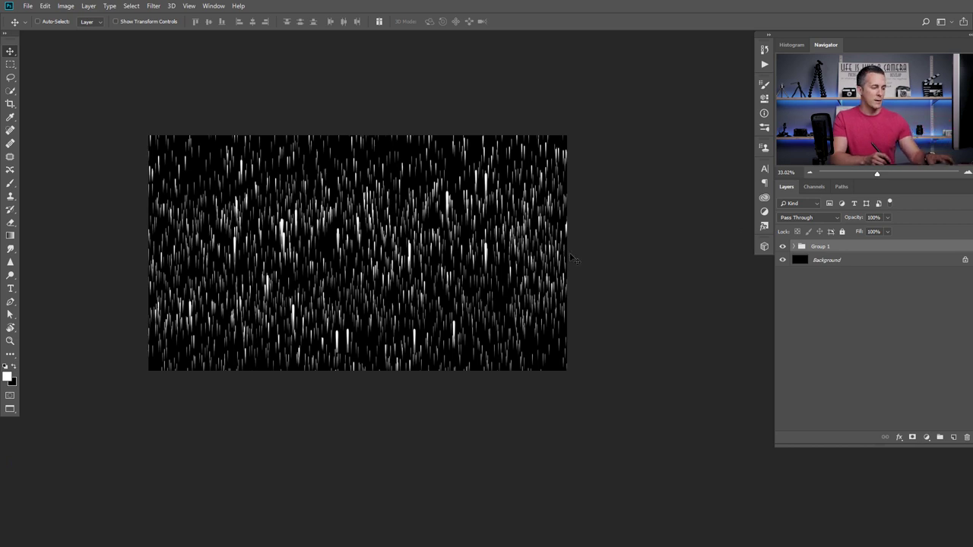
key("ctrl")
- Duplicate Group 1 and move the copy straight up to make the streaks denser
key("ctrl+j")
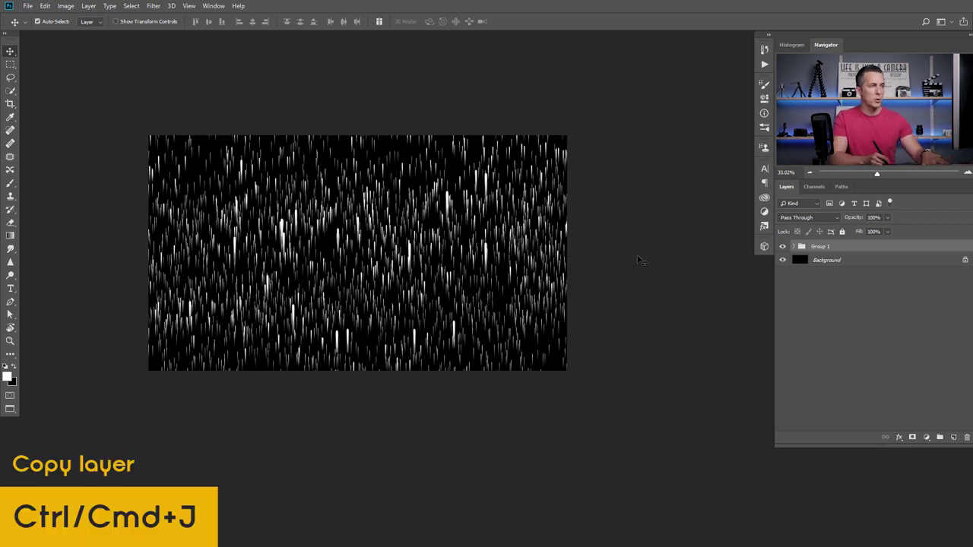
key("ctrl+j")
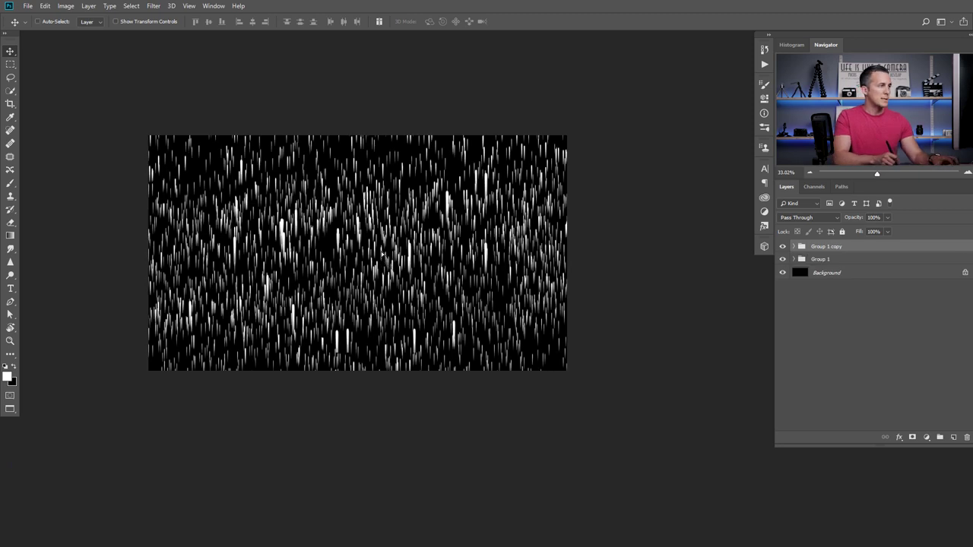
mouse_move(380, 256)
left_mouse_down()
mouse_move(380, 181)
mouse_move(389, 242)
left_mouse_up()
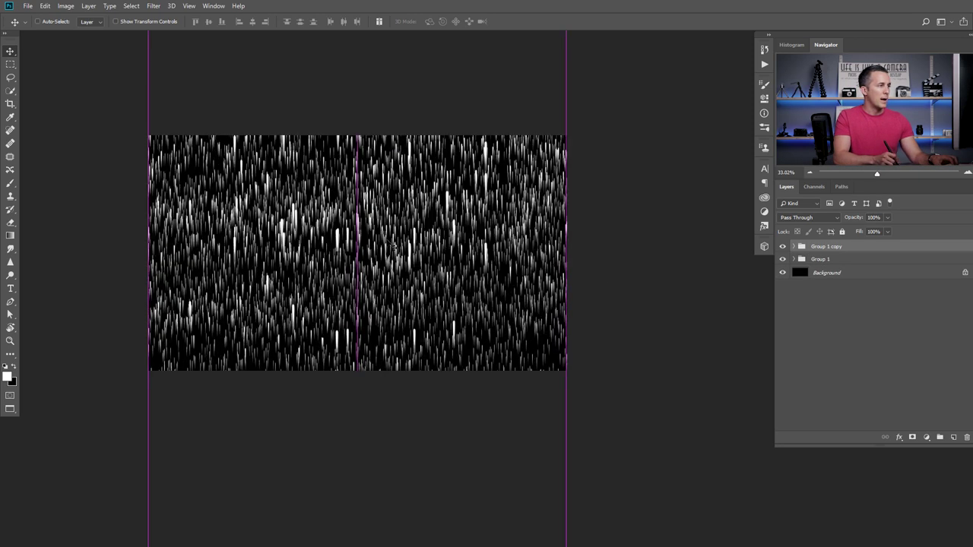
- Expand the duplicated group and hide its Layer 2 and Layer 3, keeping only its Layer 1 visible
left_click(794, 247)
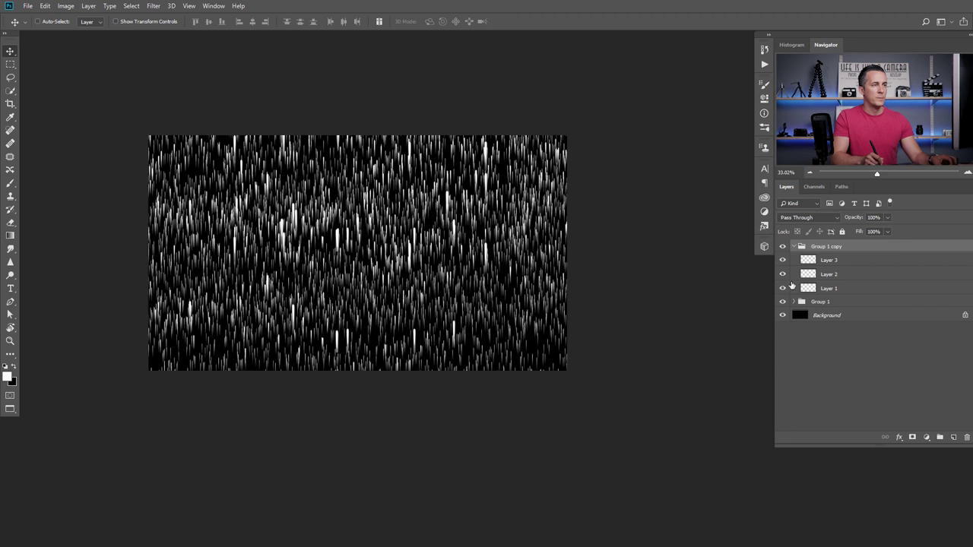
left_click(783, 289)
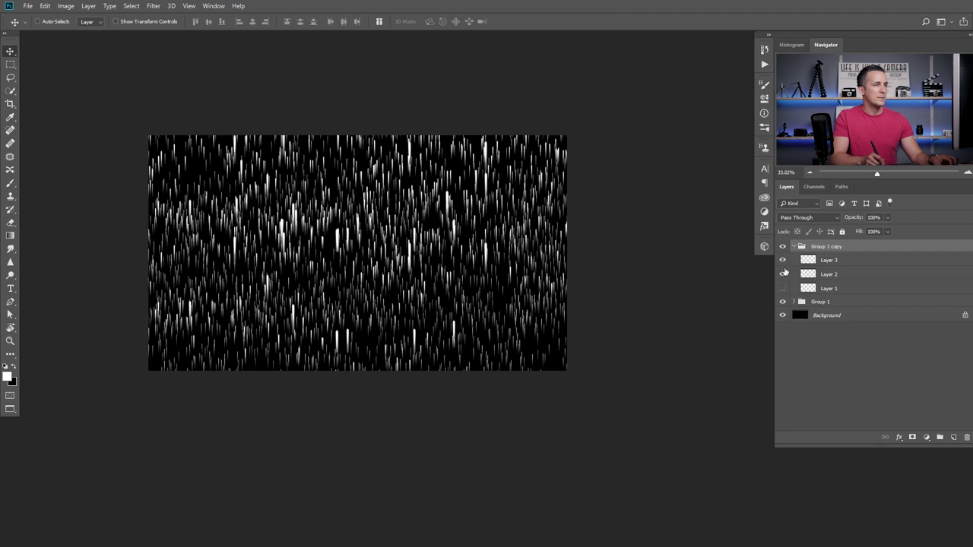
left_click_drag(782, 261, 783, 274)
left_click(782, 288)
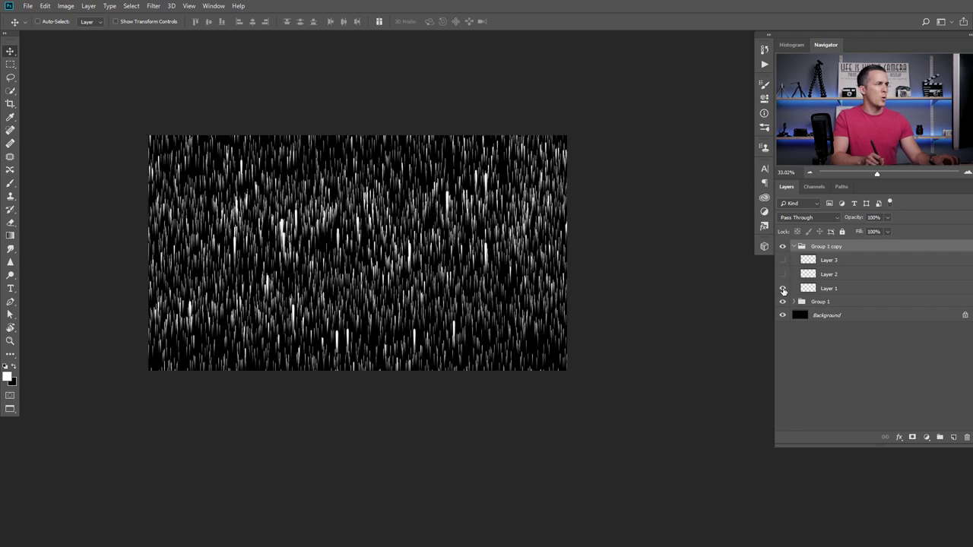
left_click_drag(405, 262, 427, 276)
key("ctrl+h")
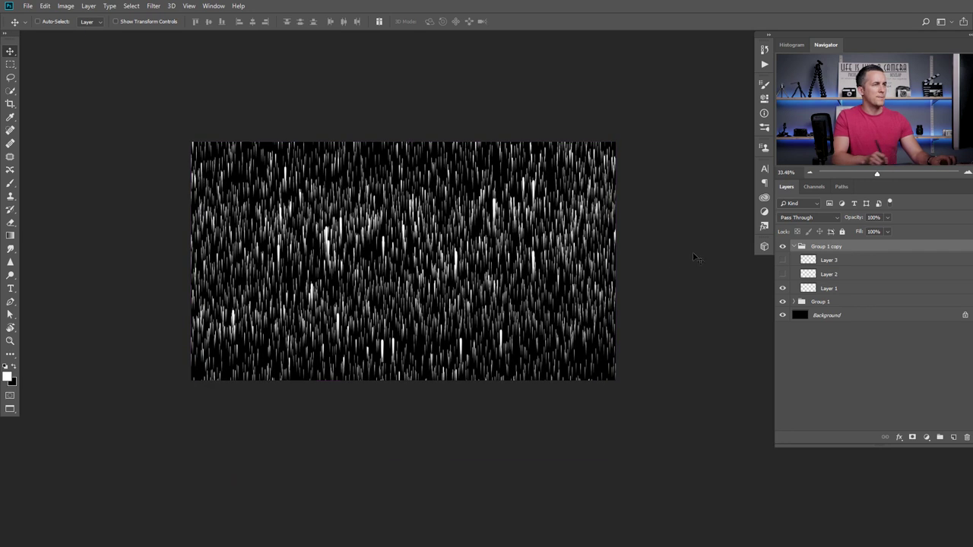
- Hide the duplicated group and collapse it, leaving Group 1 as the visible streaks
left_click(783, 247)
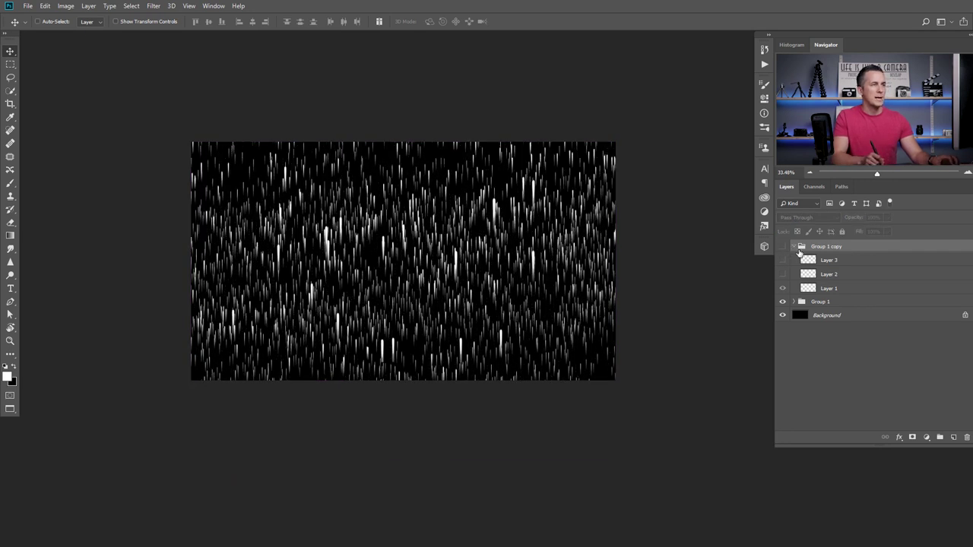
left_click(794, 247)
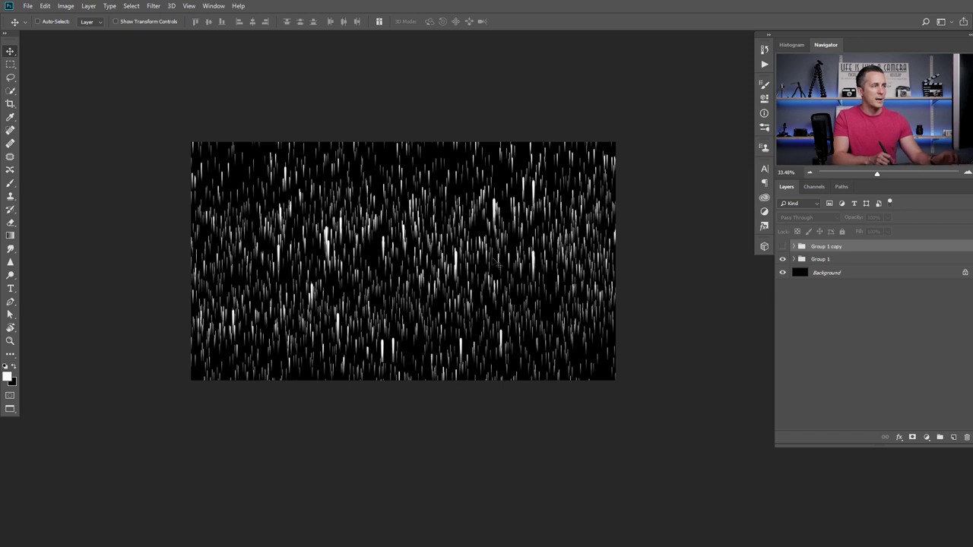
scroll(498, 262, "up", 5)
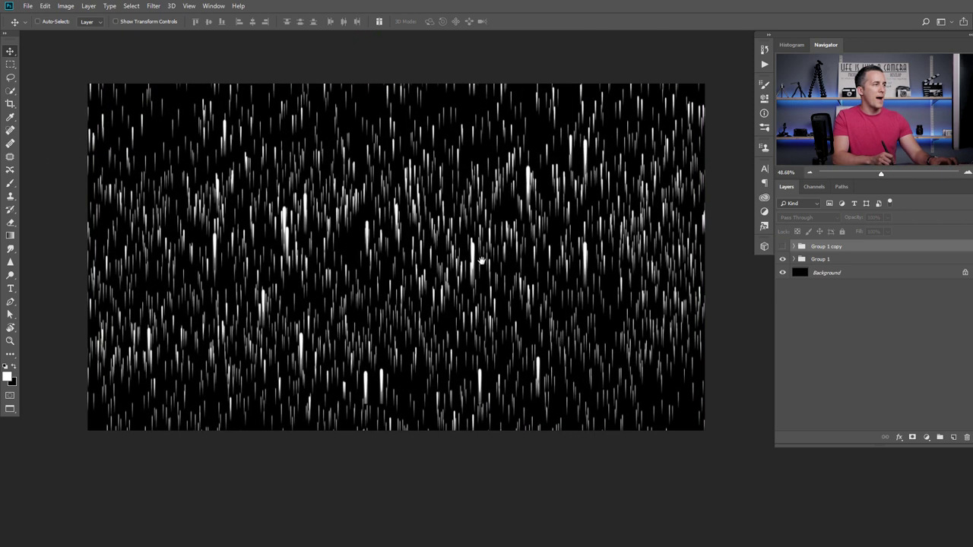
left_click_drag(482, 261, 479, 261)
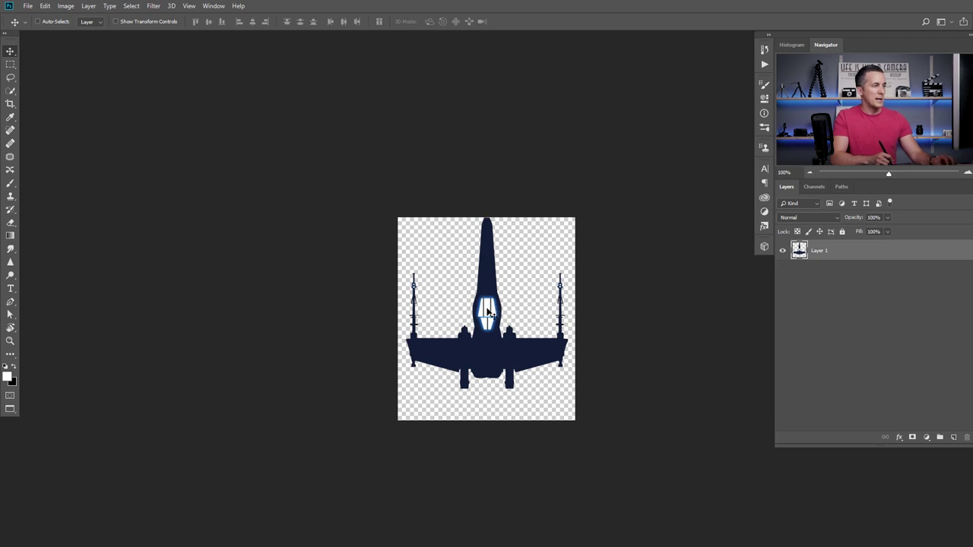
- Copy the whole winged fighter image and paste it into the streak document above the streak groups
key("ctrl+a")
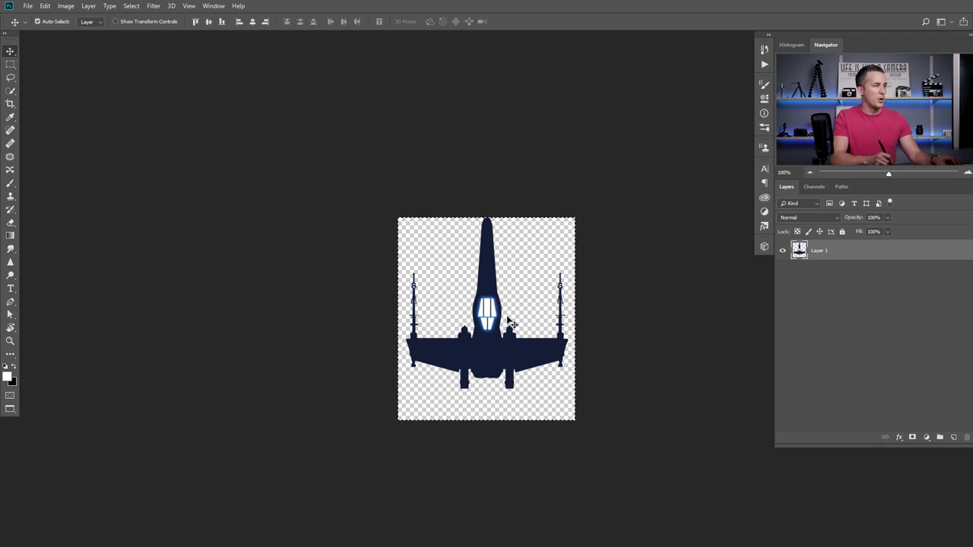
key("ctrl+Tab")
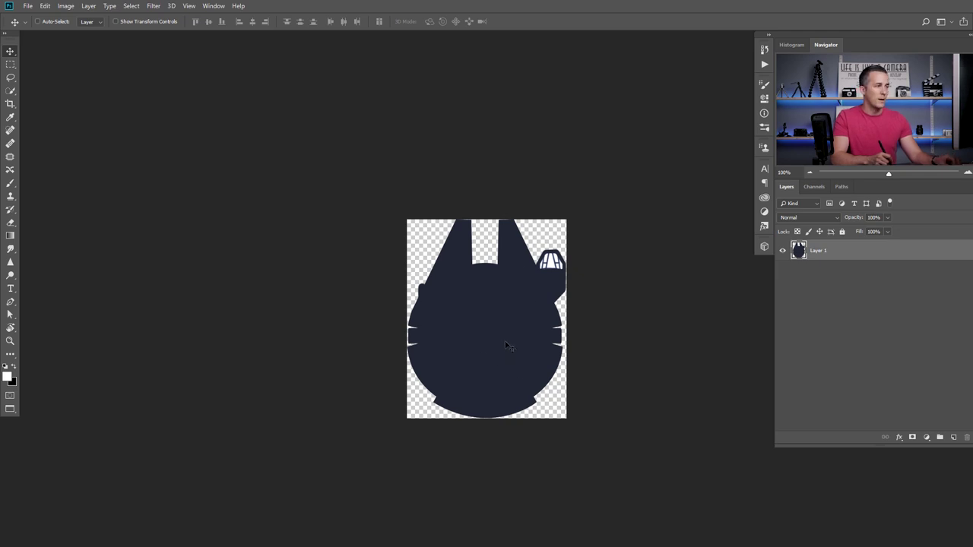
key("ctrl+Tab")
key("ctrl+v")
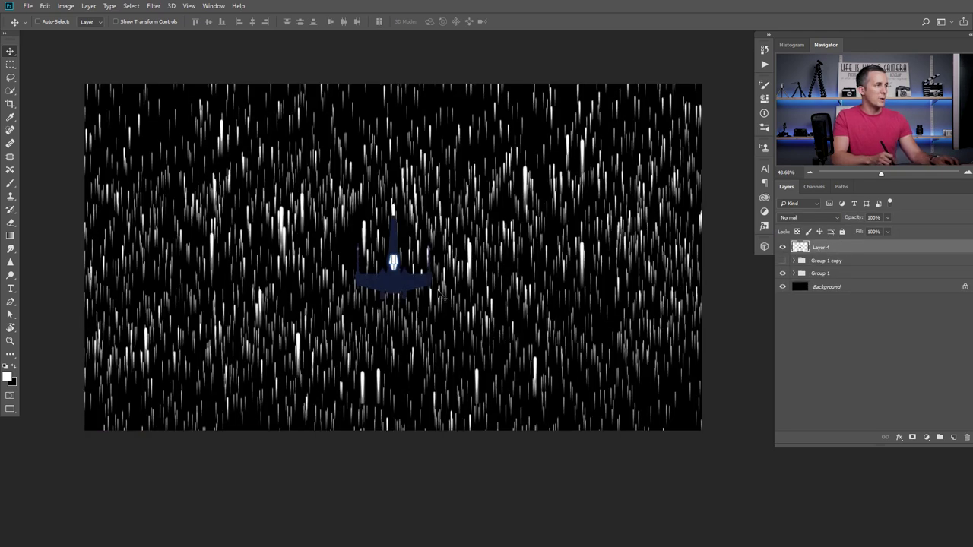
- Copy the round spaceship image and paste it into the streak document above the fighter
key("ctrl+Tab")
key("ctrl+Tab")
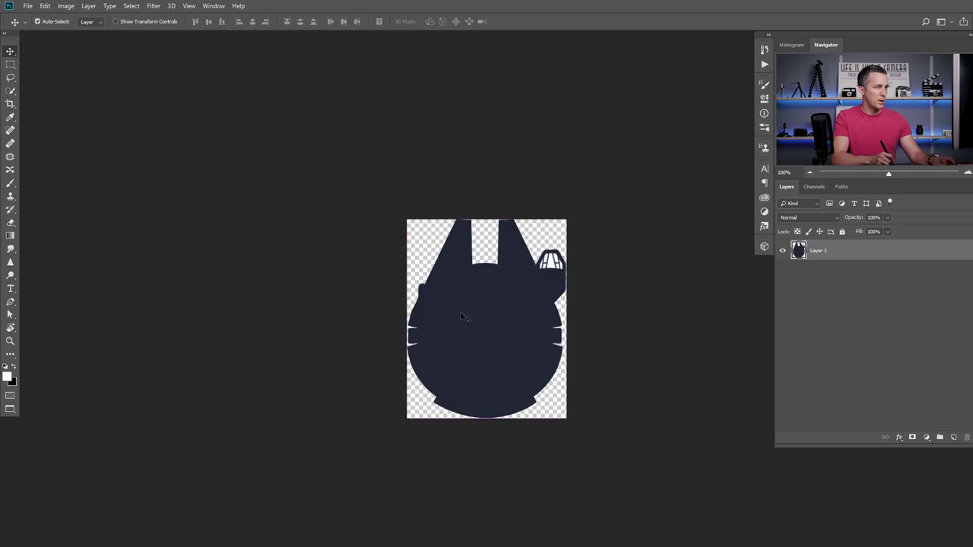
key("ctrl+Tab")
key("ctrl+v")
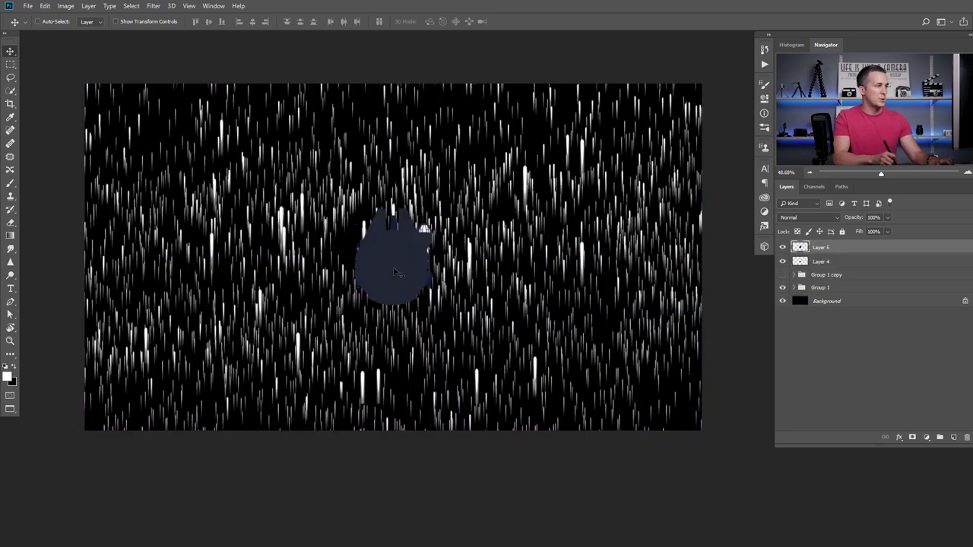
- Arrange the ships with the round one at upper centre, the fighter at lower left and a duplicate fighter at lower right
left_click_drag(399, 269, 398, 235)
left_click(821, 262)
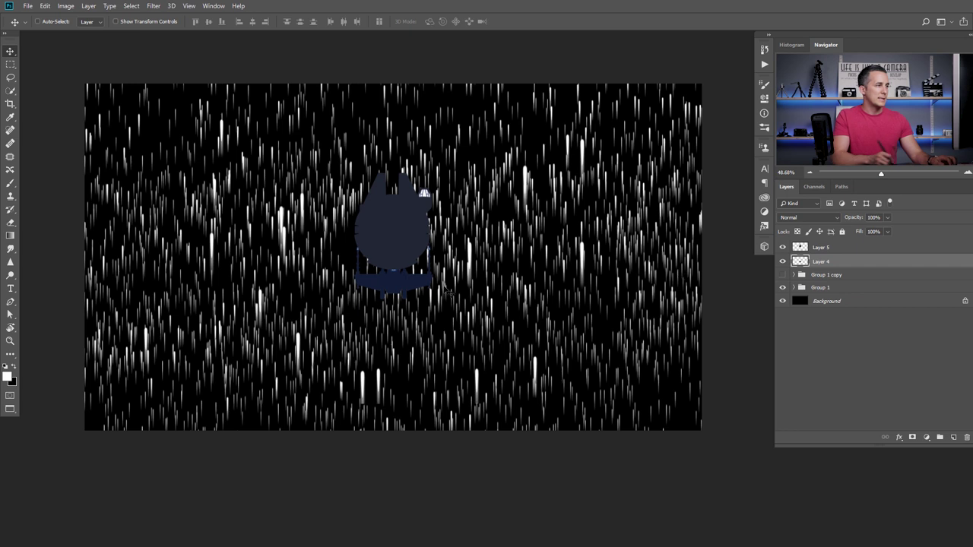
left_click_drag(394, 286, 614, 325)
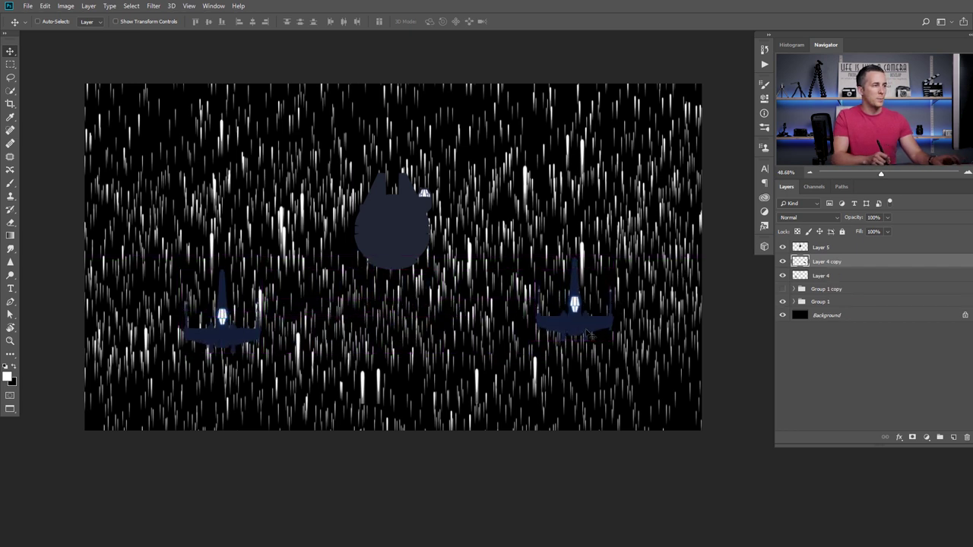
- Enlarge the round spaceship on Layer 5 to about one and a half times its size and shift it slightly upward
left_click(802, 251)
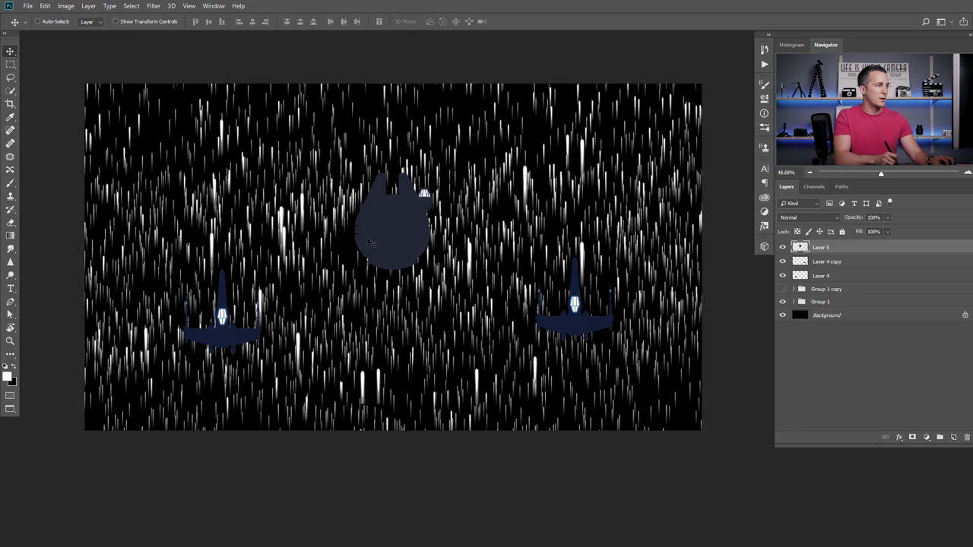
key("ctrl+t")
left_click_drag(431, 171, 454, 149)
left_click_drag(416, 224, 422, 208)
key("Return")
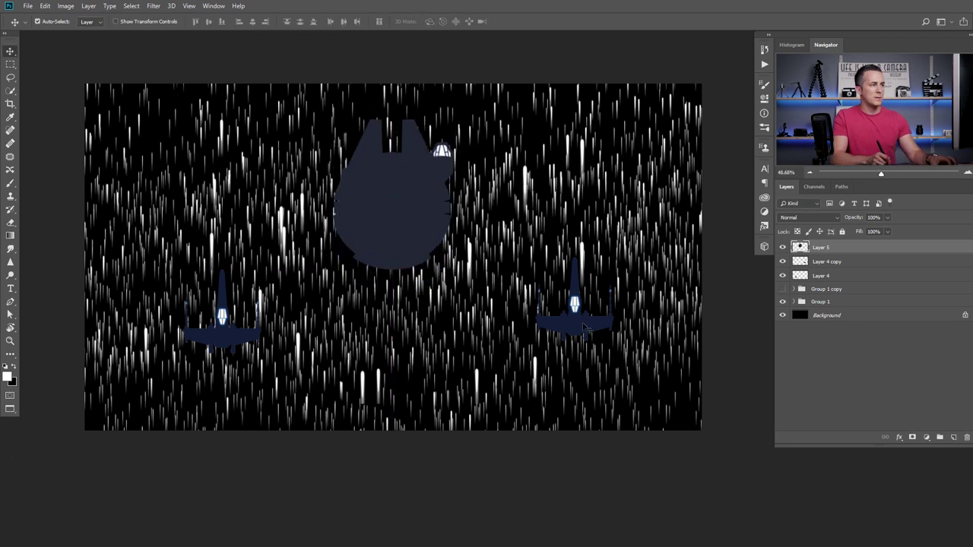
- Nudge the right-hand fighter down, then move the left-hand fighter near the canvas's lower edge and scale it slightly smaller
left_click(581, 337, "ctrl")
left_click_drag(229, 336, 226, 408)
key("ctrl+t")
left_click_drag(263, 337, 255, 344)
key("Return")
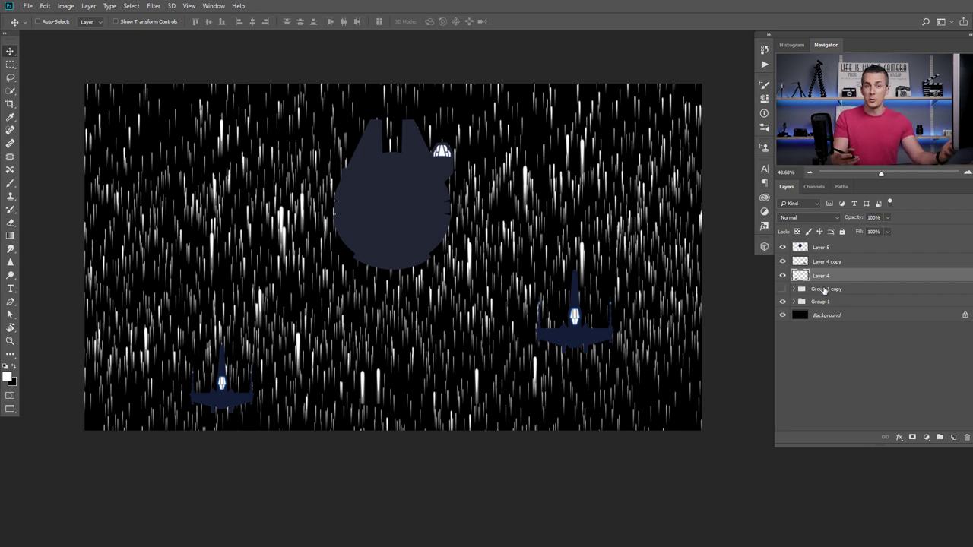
- Add a new layer beneath the three ships and choose the Soft Round brush at 250 px with 0% hardness
left_click(954, 438)
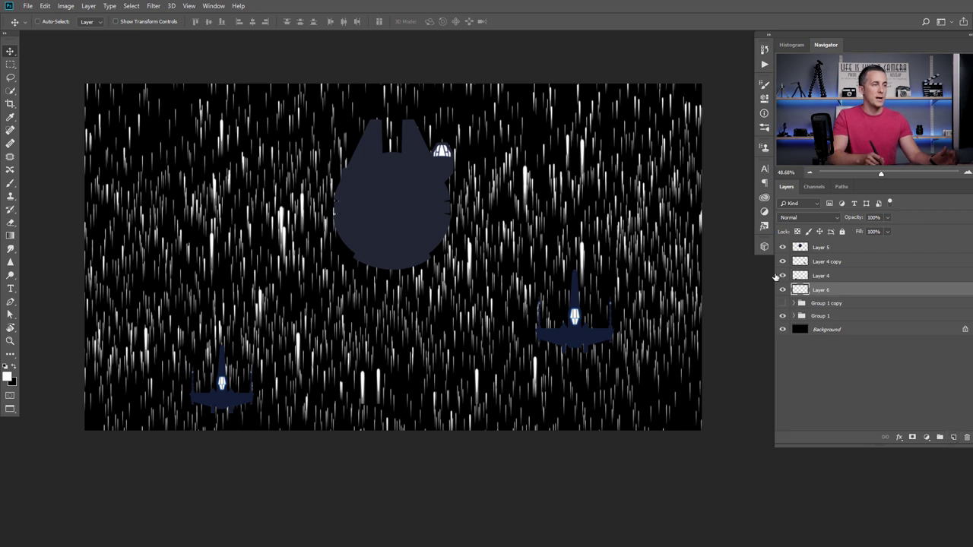
key("b")
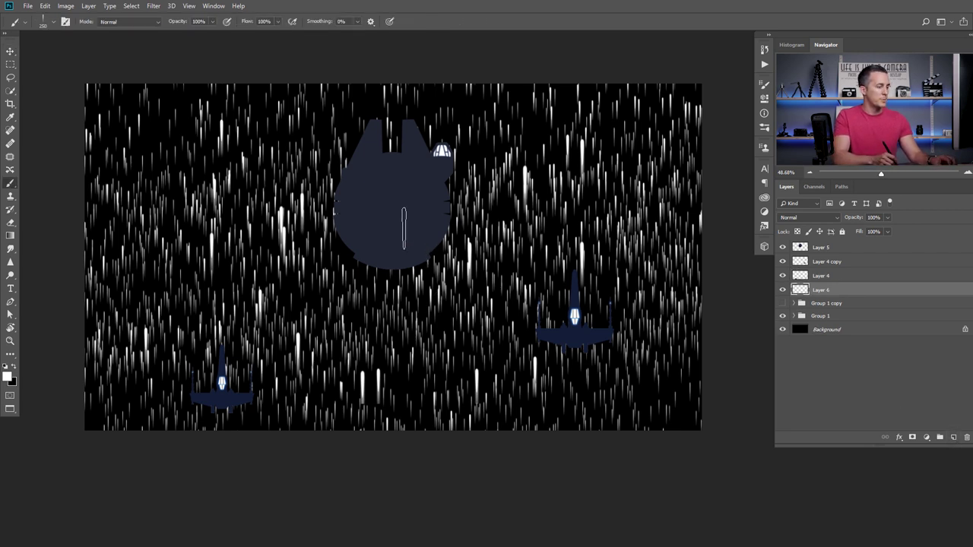
right_click(403, 216)
left_click_drag(712, 445, 715, 311)
left_click(435, 304)
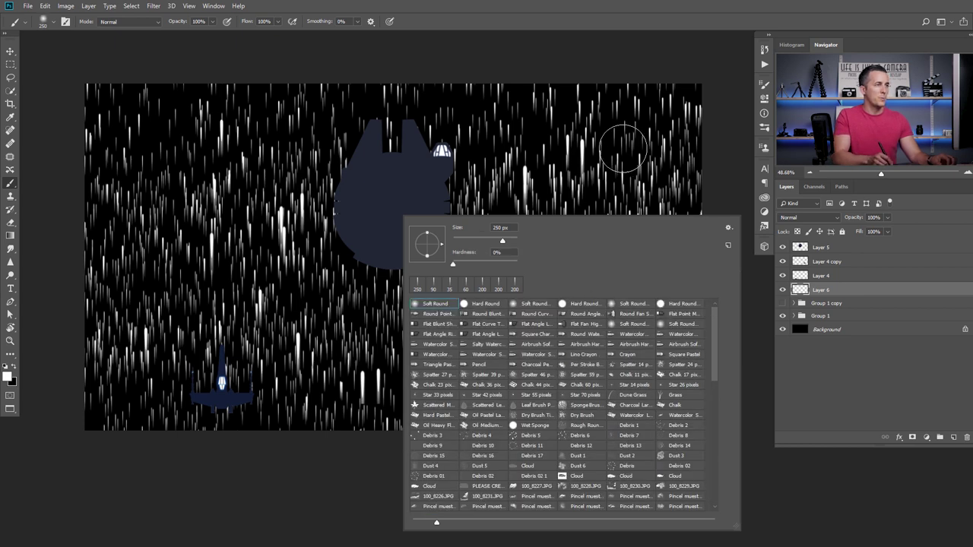
left_click(618, 155)
key("ctrl+z")
- Paint a soft white glow behind the round ship's rear edge, enlarging the brush to 400 px to widen it
mouse_move(374, 241)
left_mouse_down()
mouse_move(410, 245)
mouse_move(378, 247)
left_mouse_up()
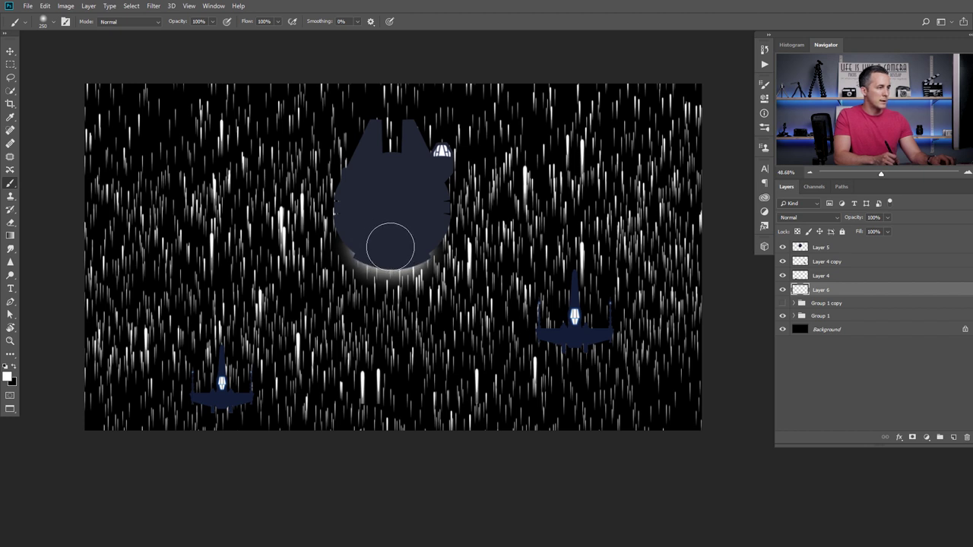
key("bracketright")
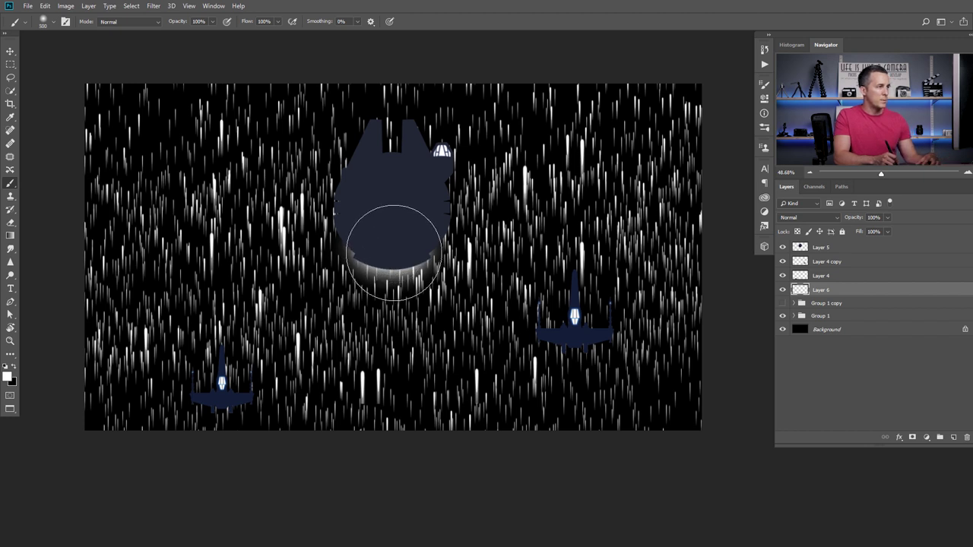
key("bracketright")
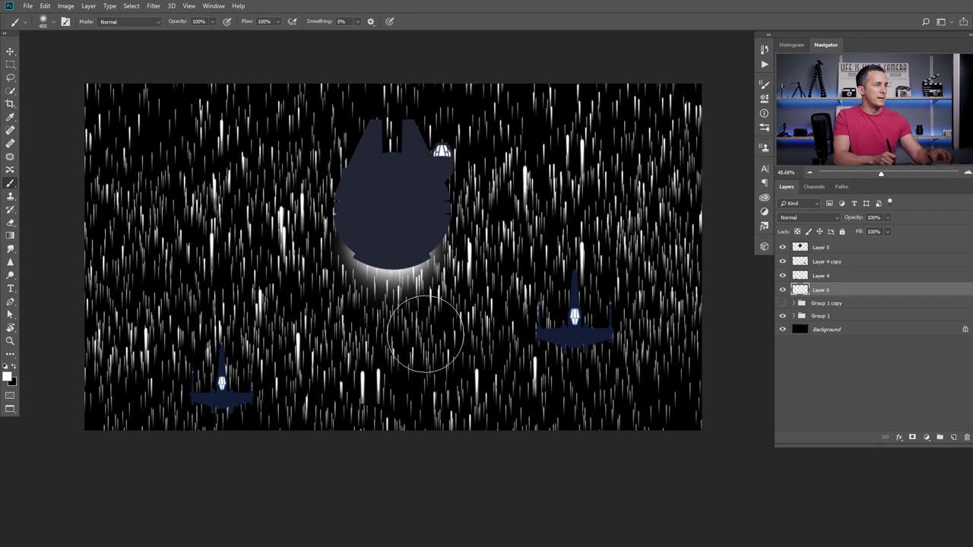
- Add an Outer Glow to the painted engine light on Layer 6 and set its colour to blue 025bff
double_click(883, 294)
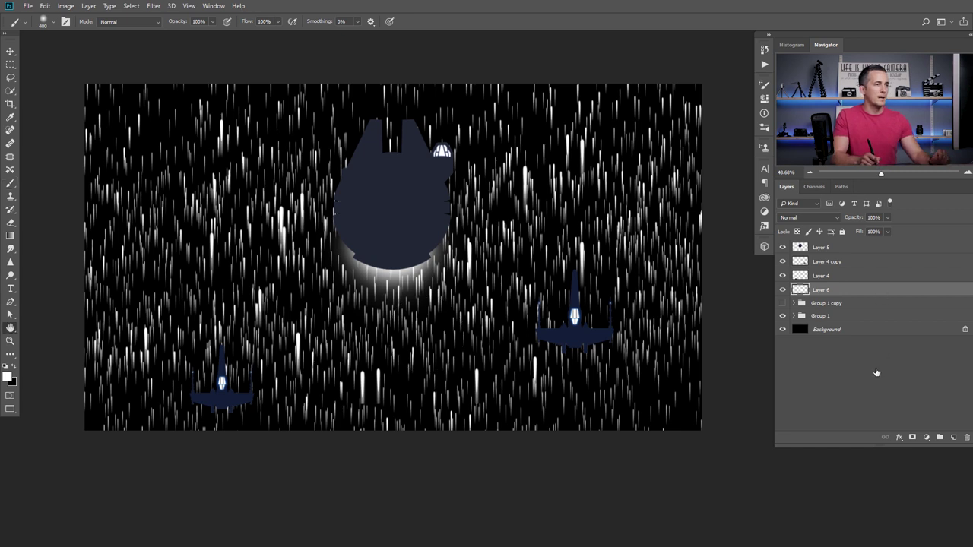
left_click(605, 488)
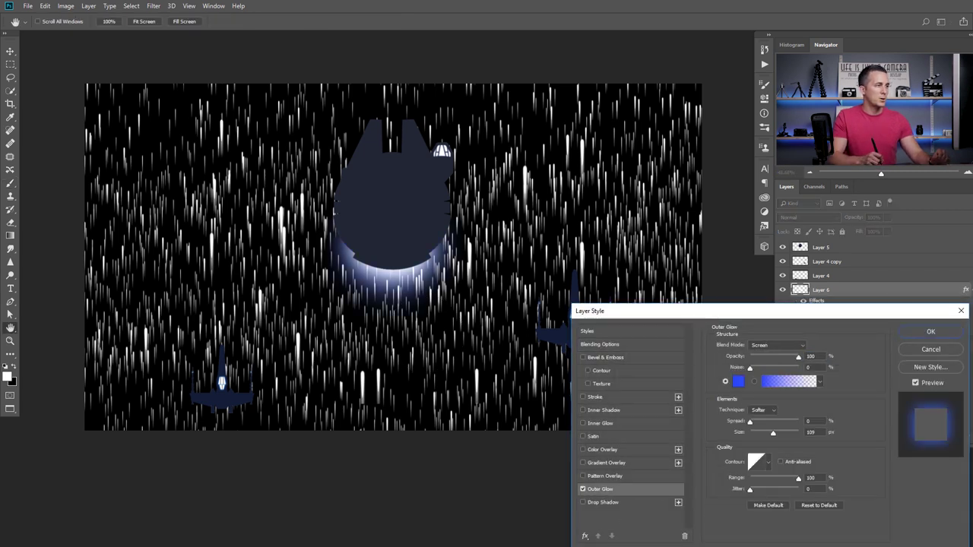
left_click(737, 385)
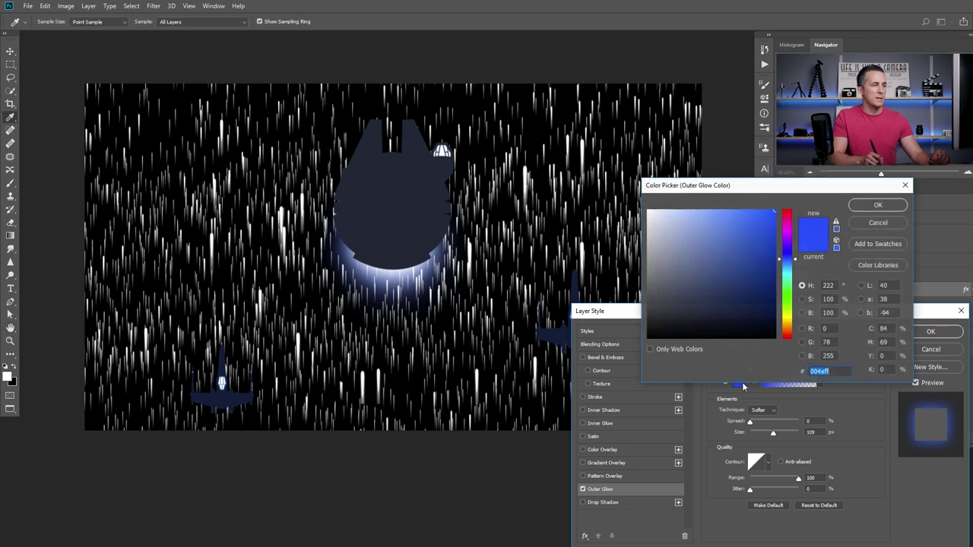
left_click(701, 250)
left_click_drag(790, 257, 784, 217)
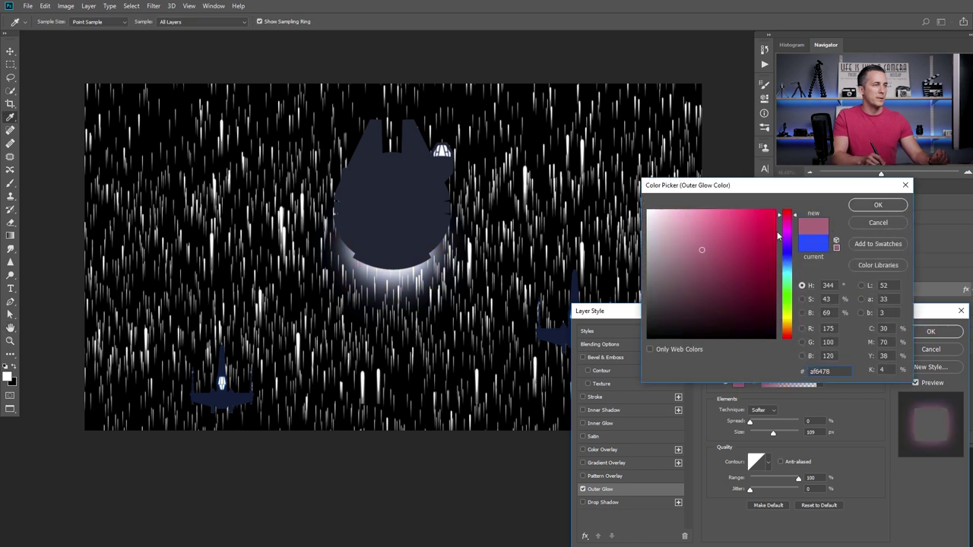
left_click(784, 259)
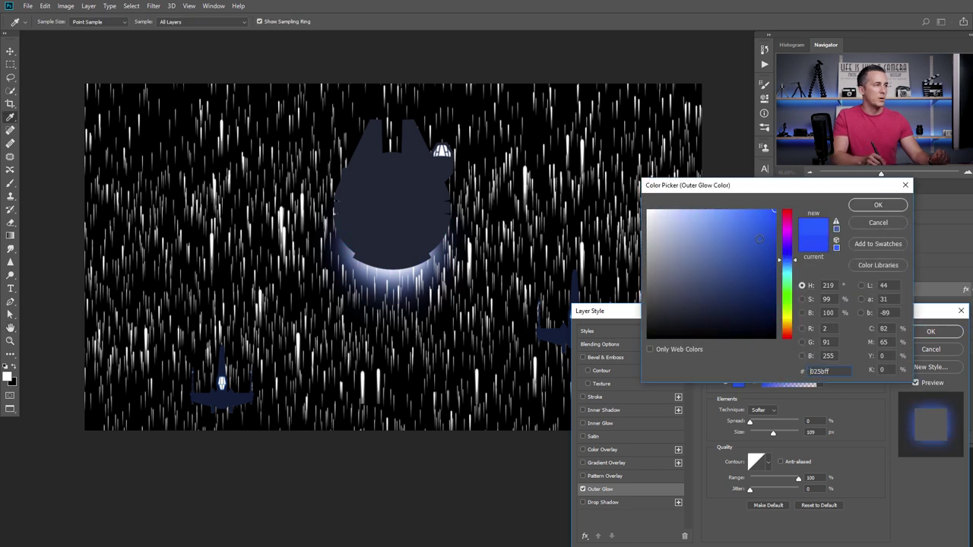
left_click(858, 206)
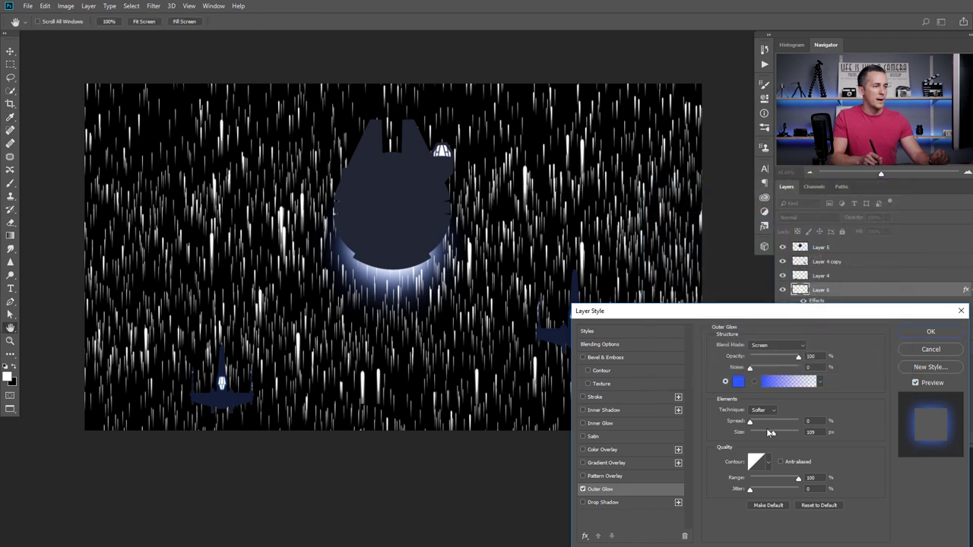
- Set the engine light's Outer Glow size to 128 px and its range to about 63%
mouse_move(774, 434)
left_mouse_down()
mouse_move(763, 439)
mouse_move(795, 433)
mouse_move(754, 431)
mouse_move(778, 432)
left_mouse_up()
left_click_drag(798, 478, 778, 480)
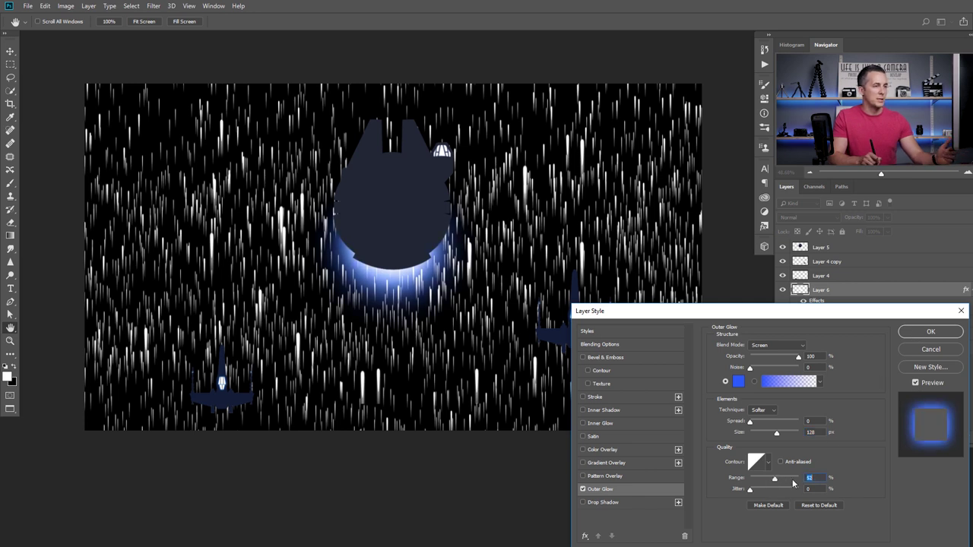
left_click(931, 332)
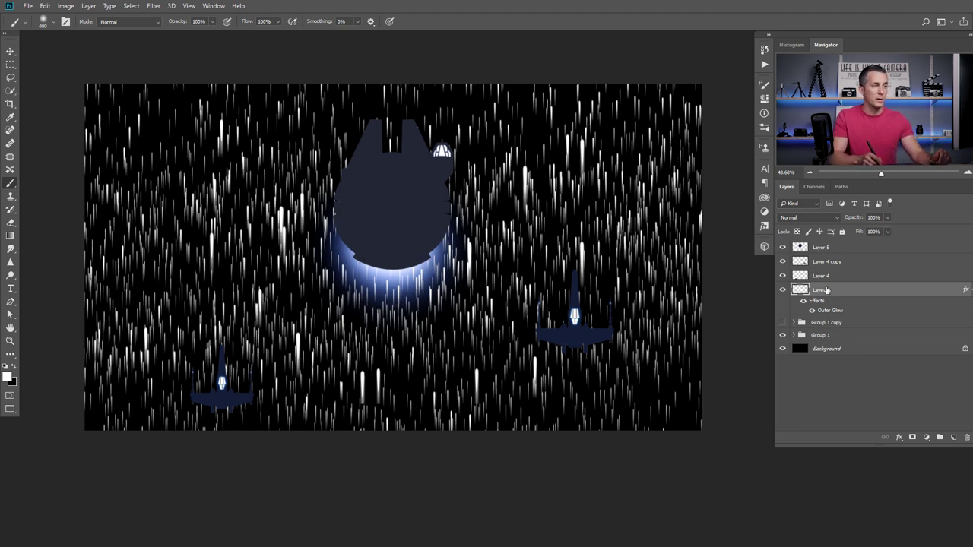
- Expand Group 1 and give its Layer 1 streaks a blue Outer Glow with a size of about 5 px
left_click(793, 335)
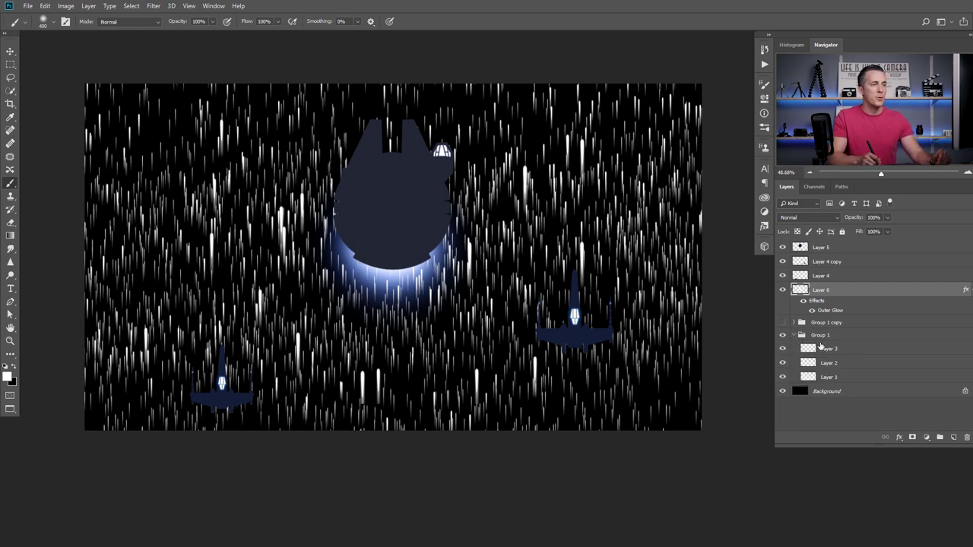
double_click(864, 381)
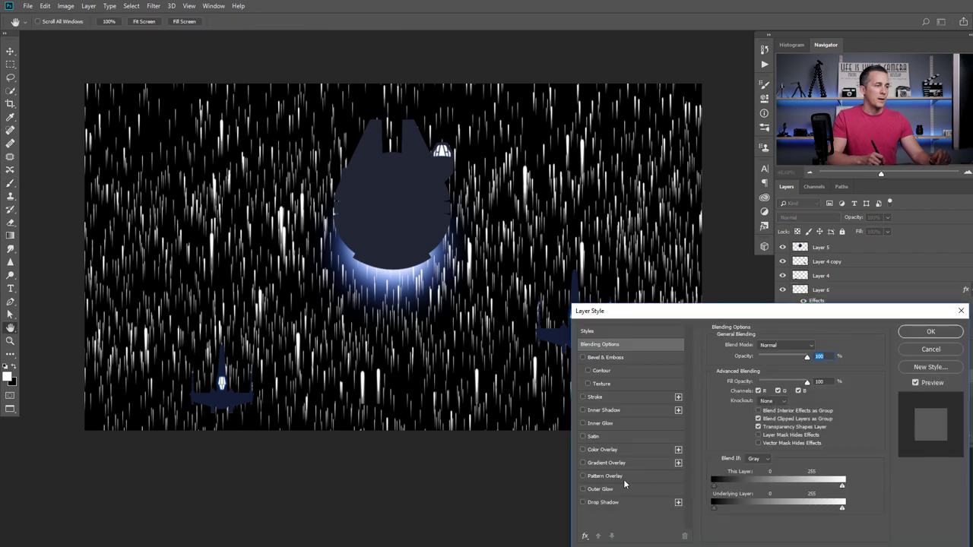
left_click(599, 489)
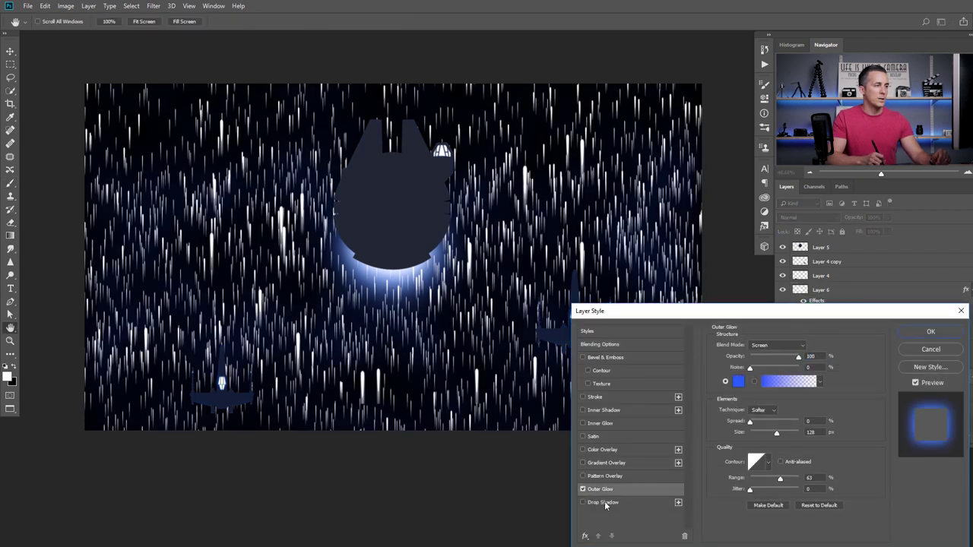
scroll(260, 235, "up", 5)
left_click_drag(228, 222, 384, 294)
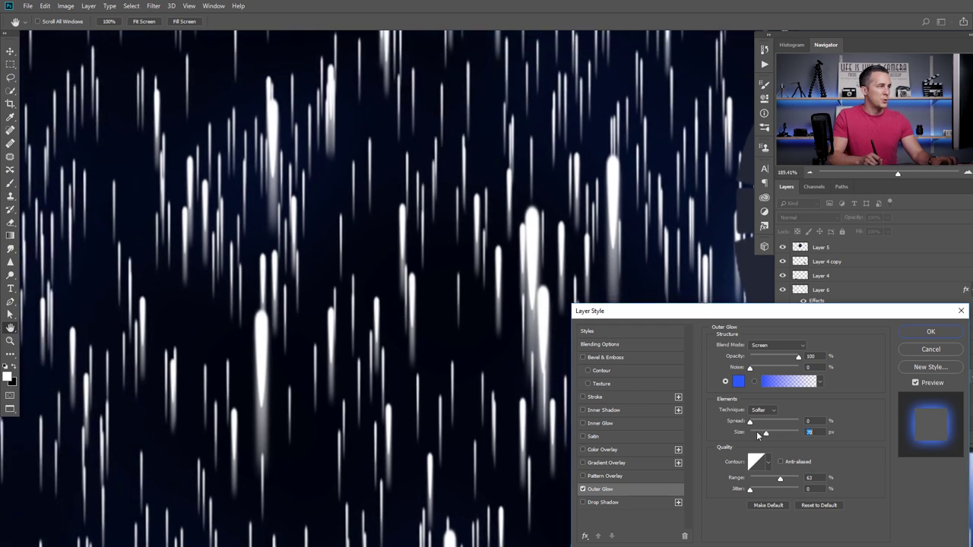
mouse_move(757, 436)
left_mouse_down()
mouse_move(736, 433)
mouse_move(752, 433)
left_mouse_up()
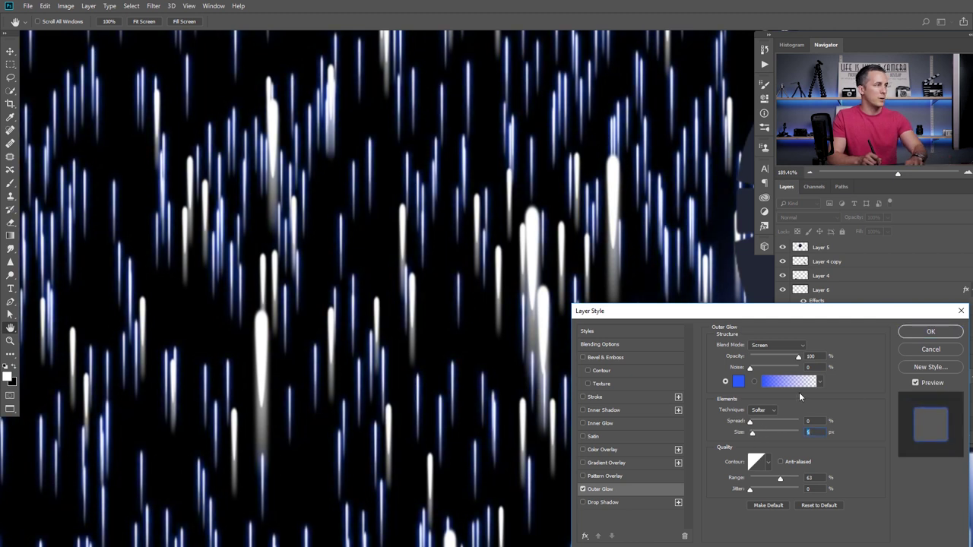
key("Return")
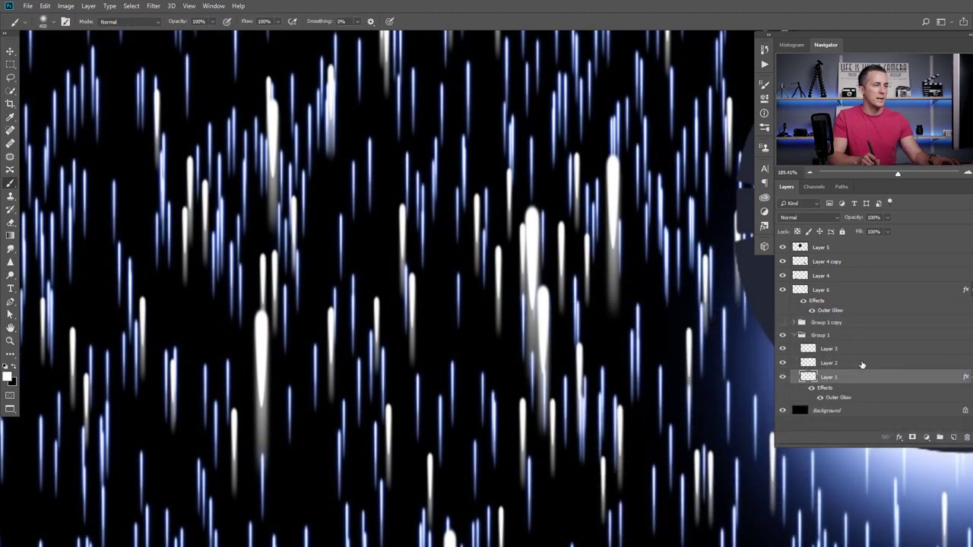
- Give the Layer 2 streaks in Group 1 a blue Outer Glow with a size of 8 px
double_click(862, 365)
left_click(609, 491)
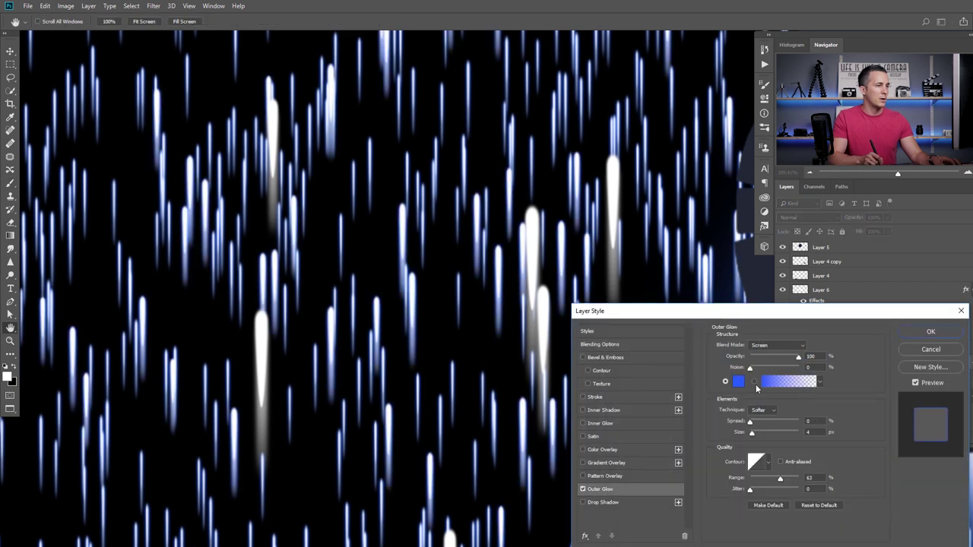
left_click_drag(754, 432, 755, 431)
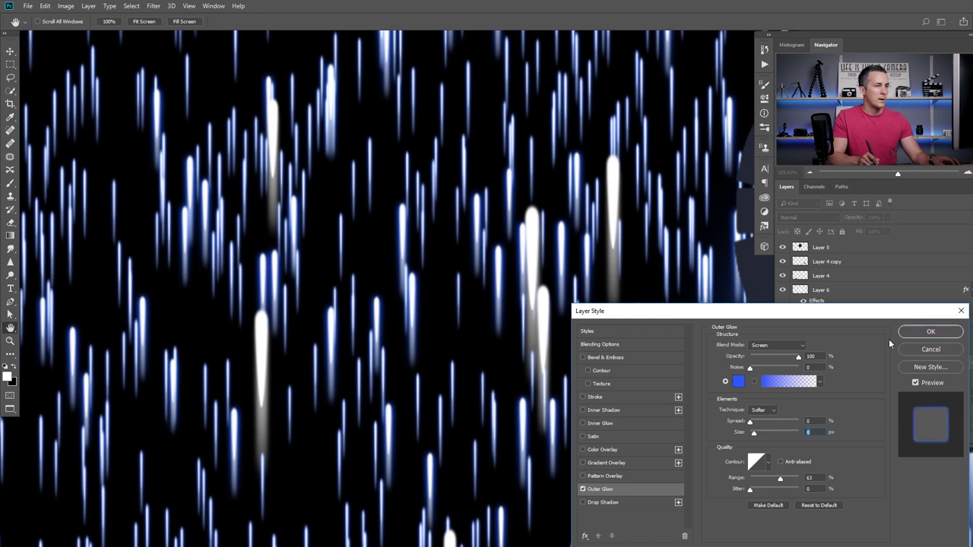
left_click(922, 332)
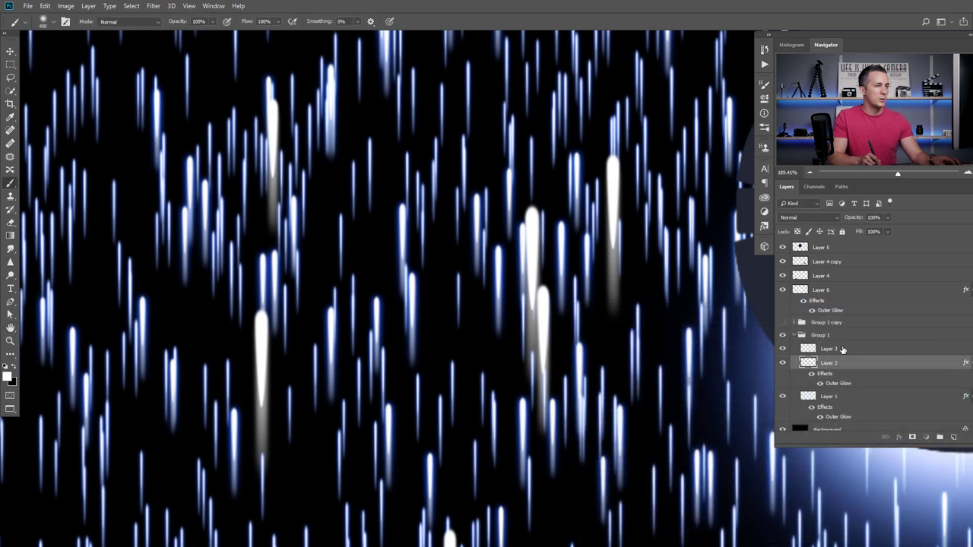
- Add a blue Outer Glow to the Layer 3 streaks in Group 1 and set its size to 10 px
double_click(833, 348)
double_click(871, 352)
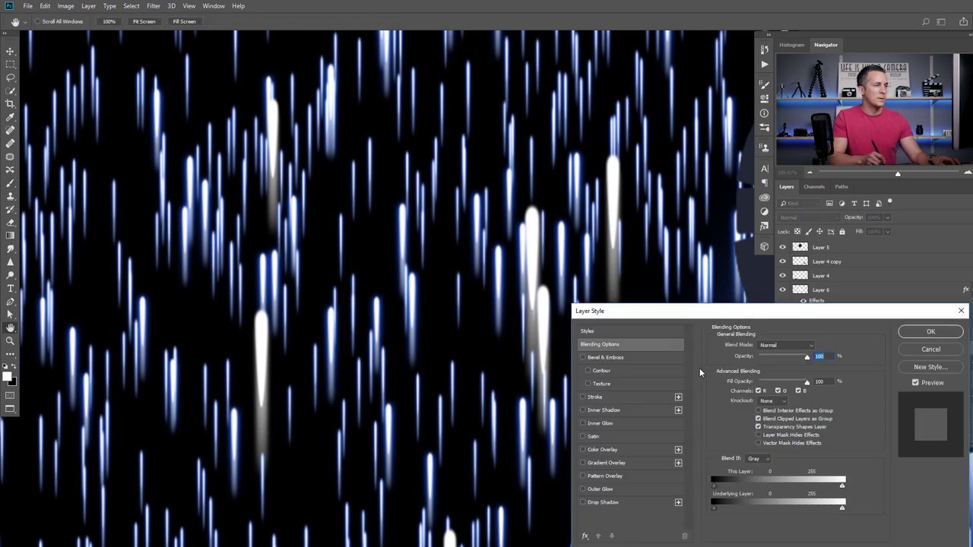
left_click(600, 489)
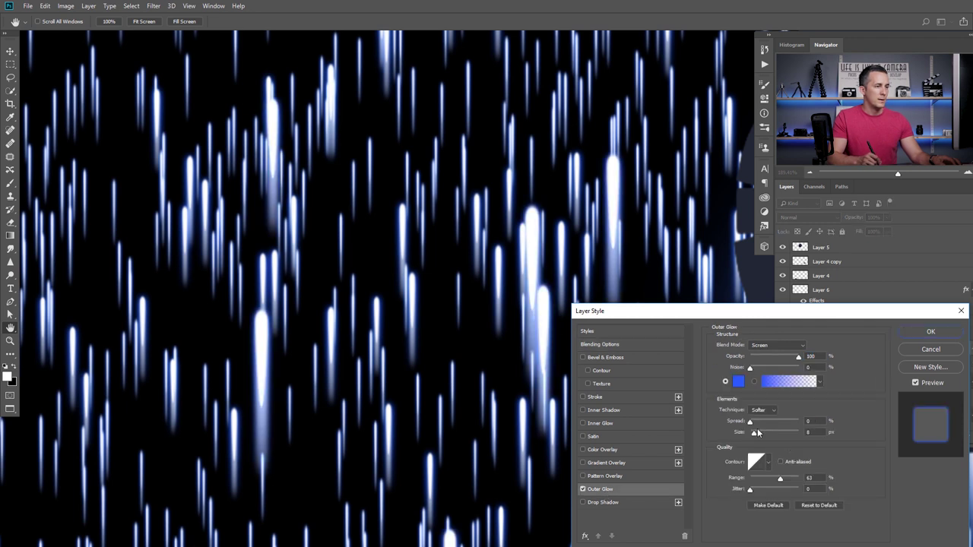
left_click_drag(756, 433, 755, 435)
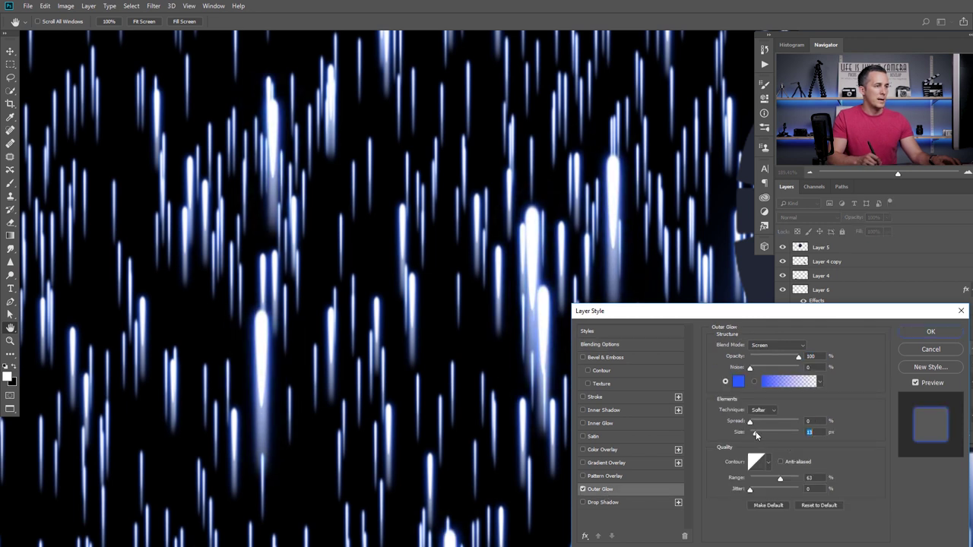
- Change the colour of Layer 3's Outer Glow to a lighter blue and apply the layer style
left_click(741, 382)
left_click(787, 261)
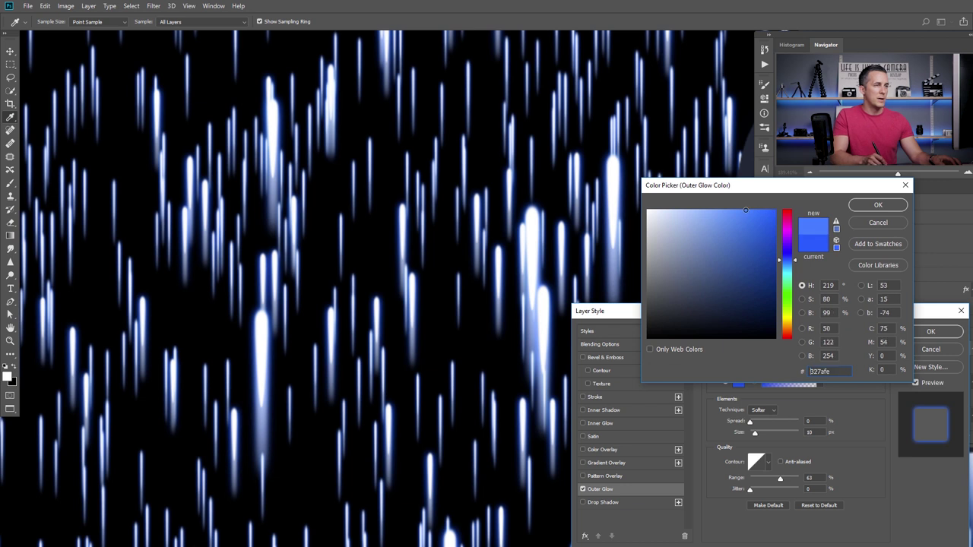
left_click(740, 210)
left_click(878, 207)
left_click(931, 332)
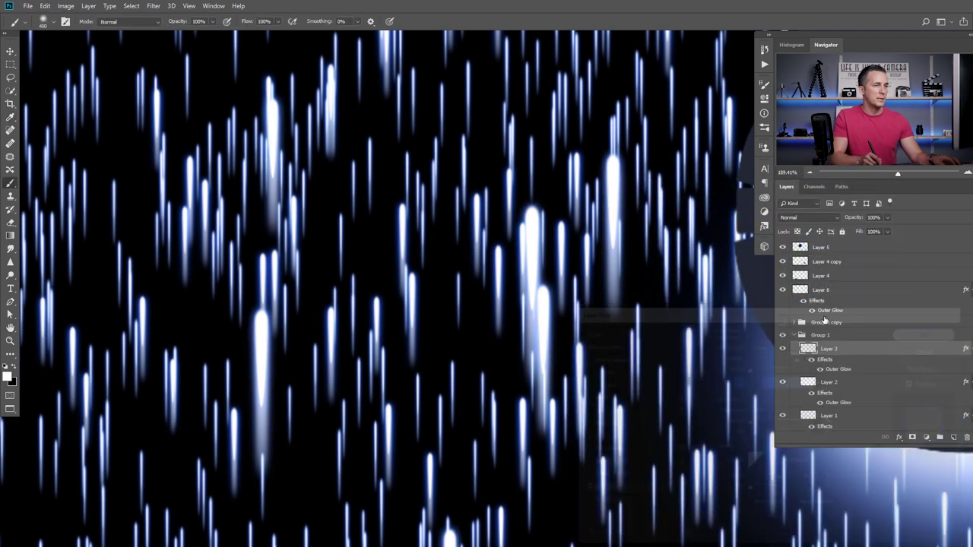
double_click(833, 371)
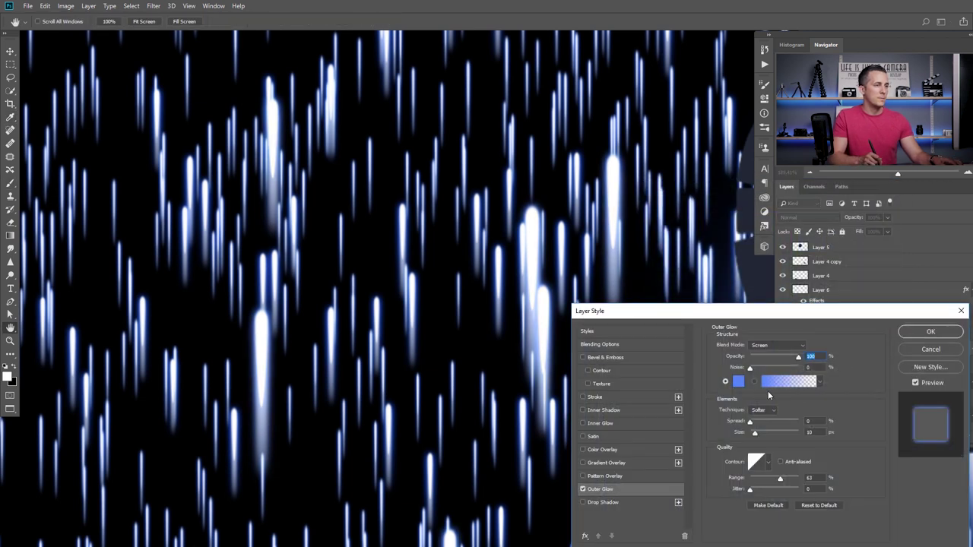
key("Escape")
- Change the colour of Layer 2's Outer Glow to the lighter blue 5490fd
double_click(835, 398)
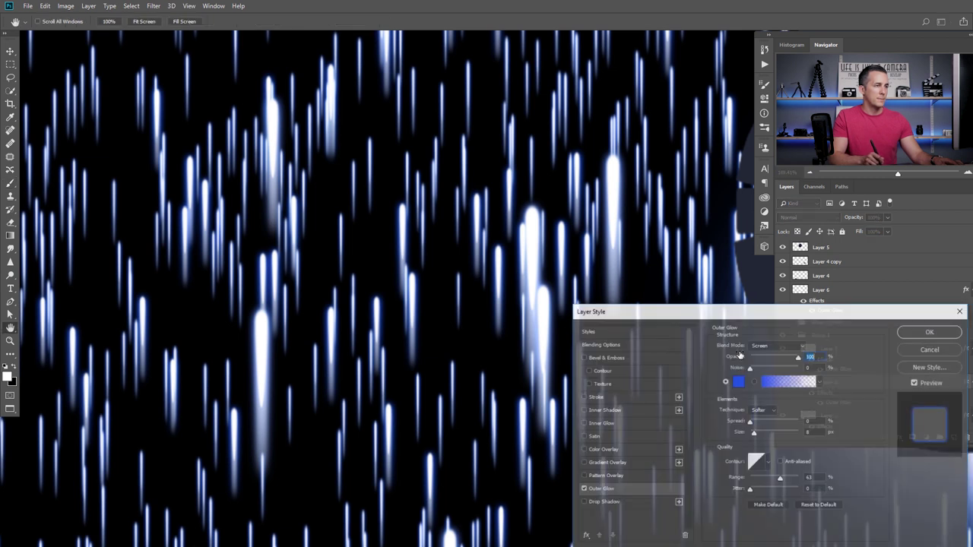
left_click(739, 381)
left_click(739, 208)
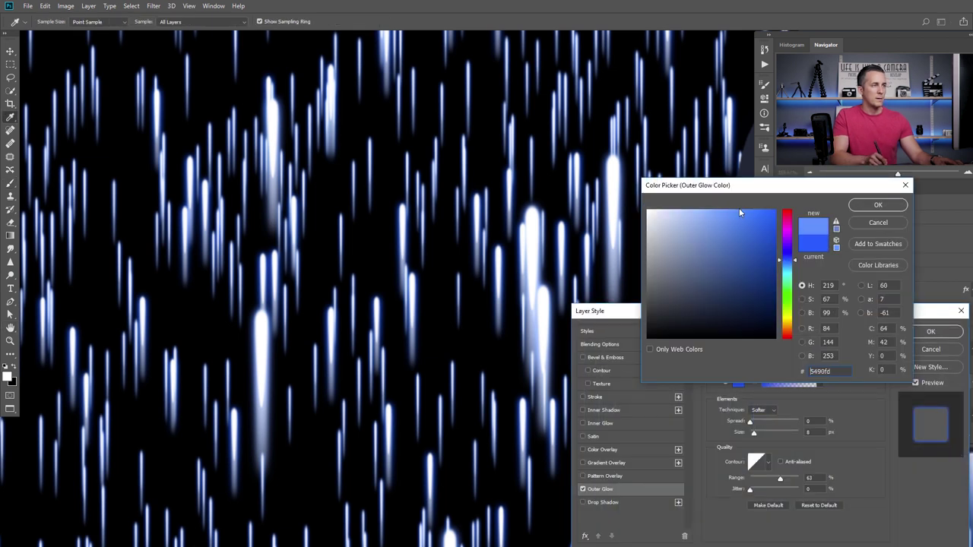
left_click(873, 207)
left_click(931, 332)
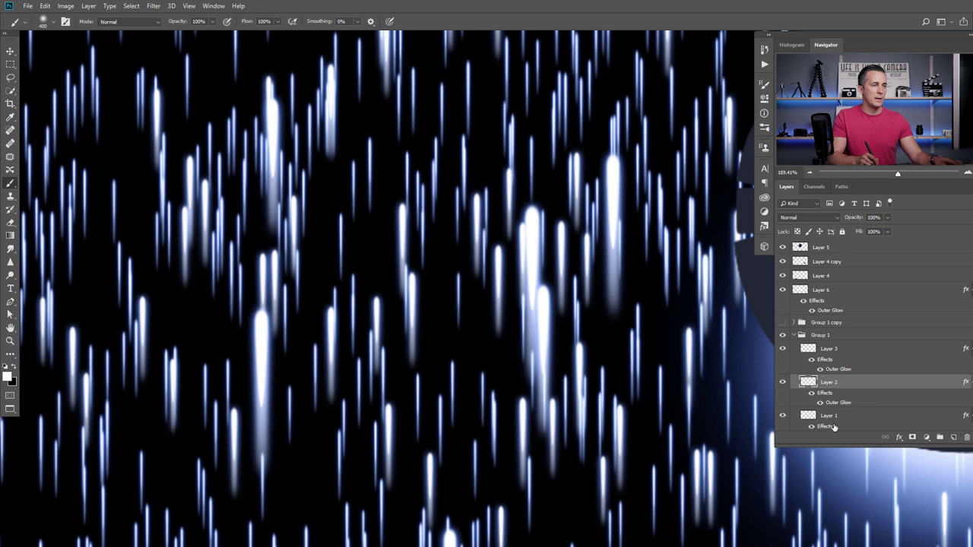
- Change the colour of Layer 1's Outer Glow to the lighter blue 4888fc
scroll(831, 418, "down", 1)
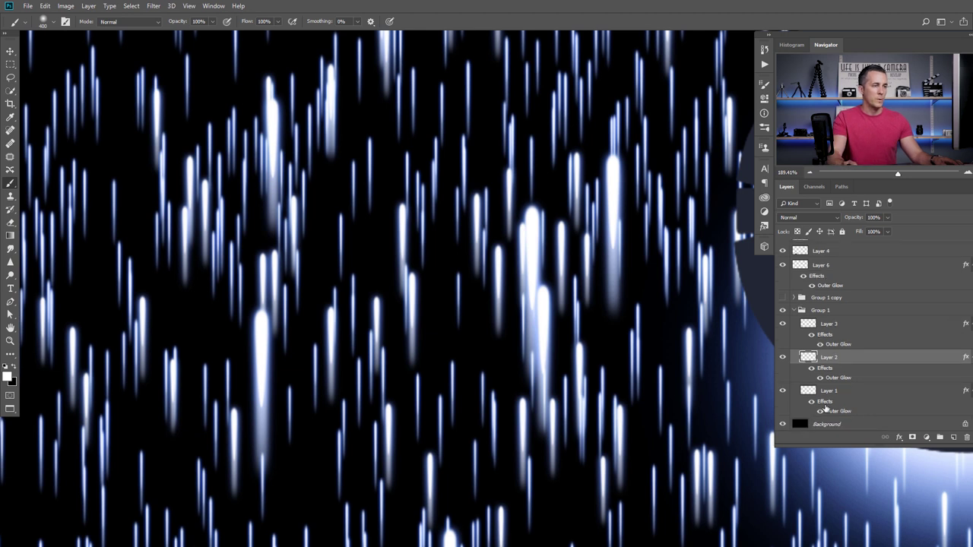
double_click(844, 411)
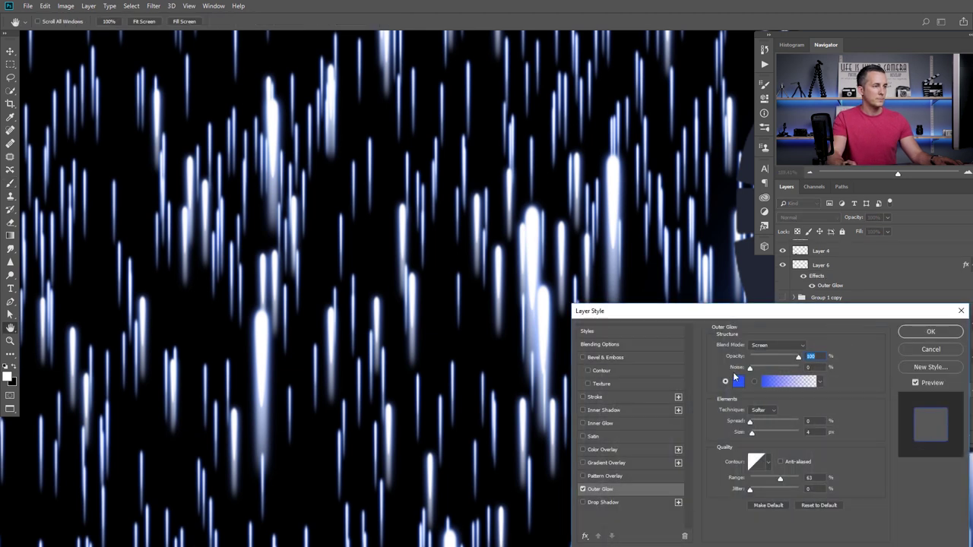
left_click(739, 381)
left_click(739, 211)
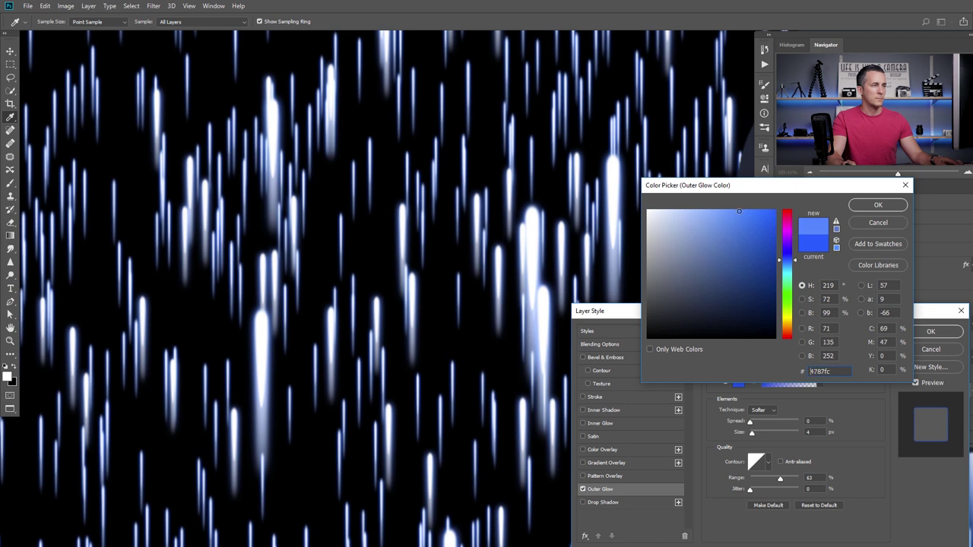
left_click(878, 204)
left_click(922, 333)
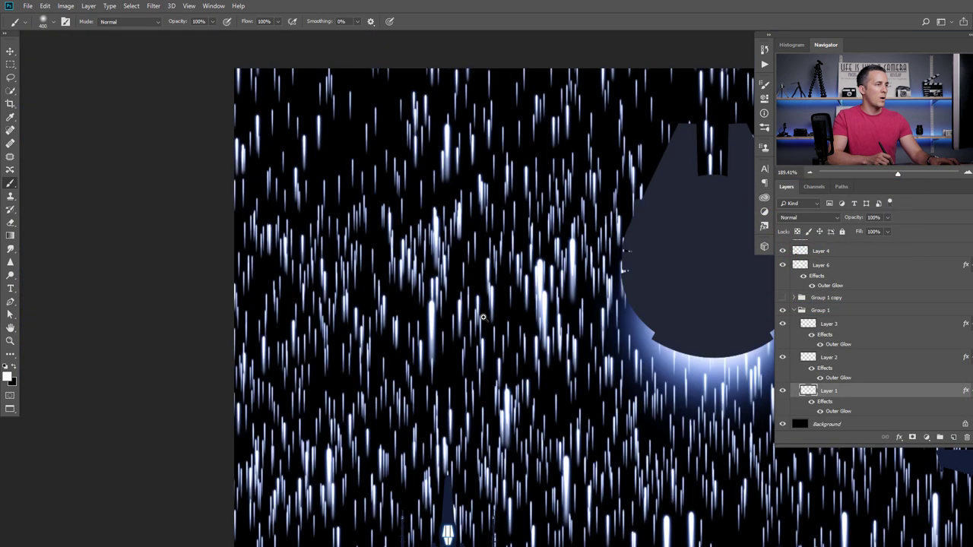
- Collapse Group 1 and rename the engine light layer, Layer 6, as Engine effect
scroll(483, 317, "down", 10)
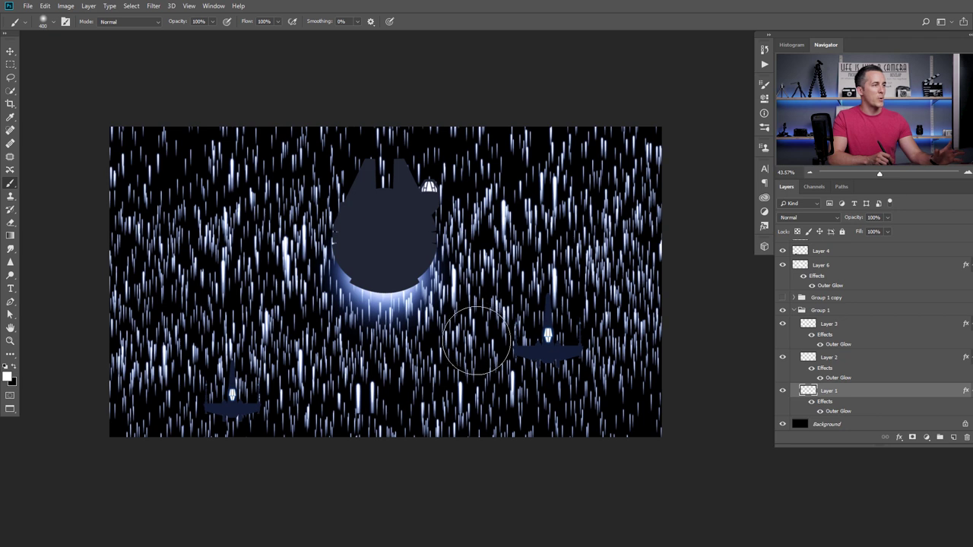
scroll(546, 365, "up", 2)
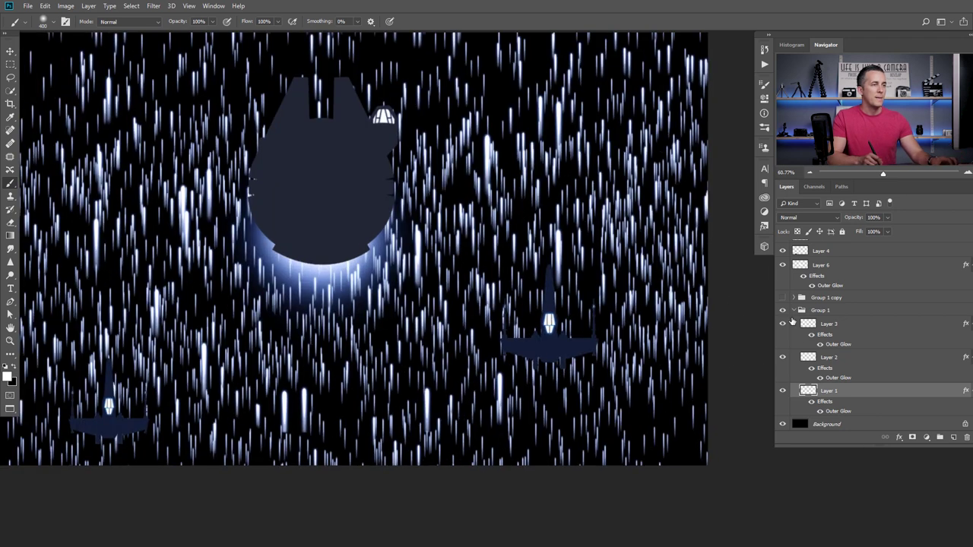
left_click(795, 311)
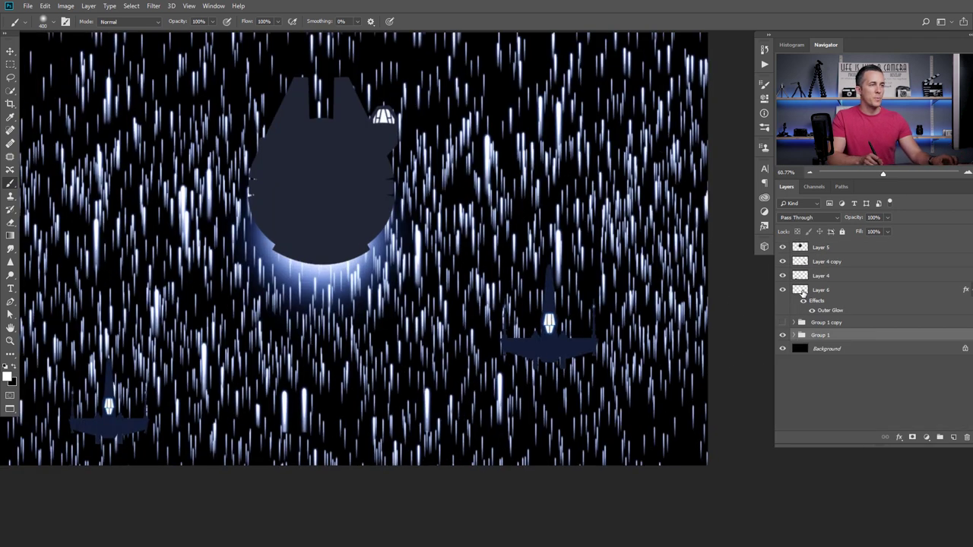
left_click(801, 293)
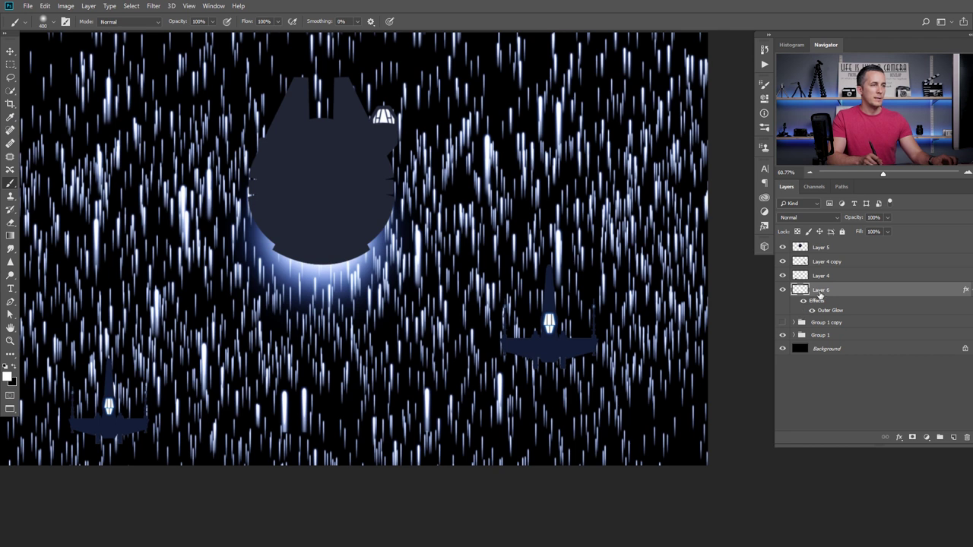
double_click(820, 292)
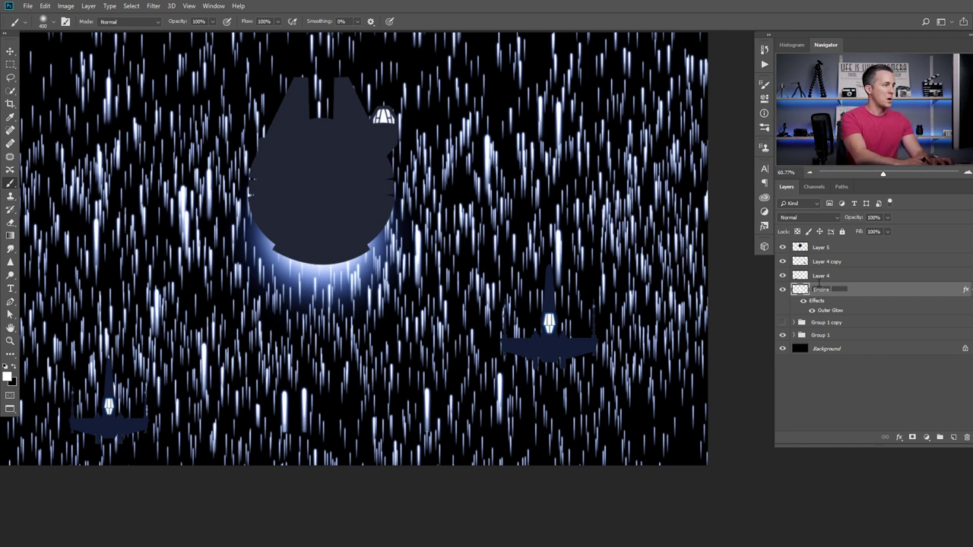
key("Return")
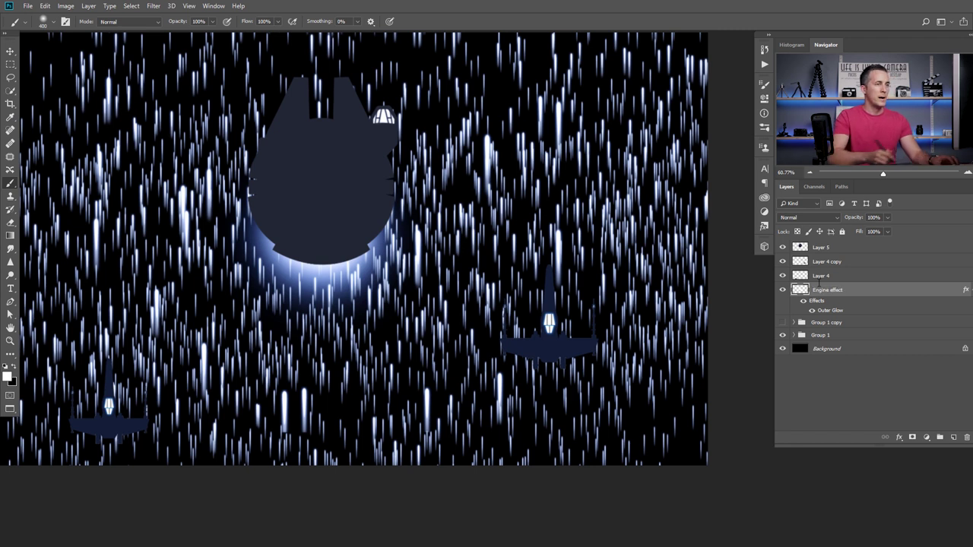
- Create a new layer above Engine effect and name it E X wings
left_click(954, 438)
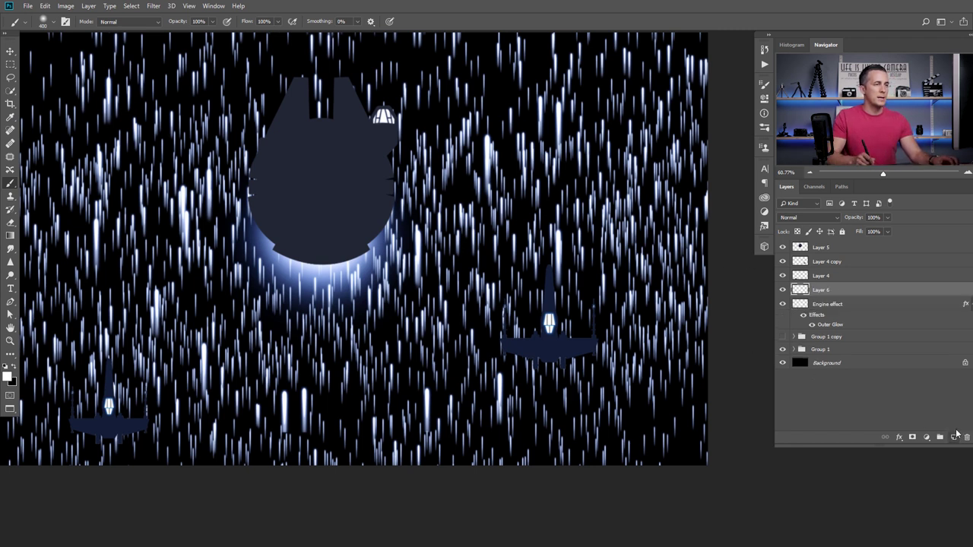
double_click(821, 290)
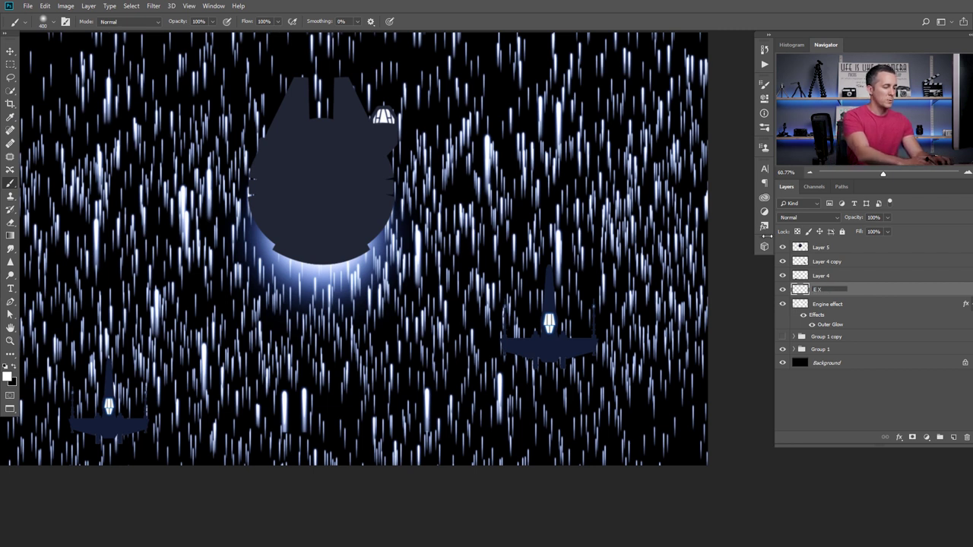
type("E X wings")
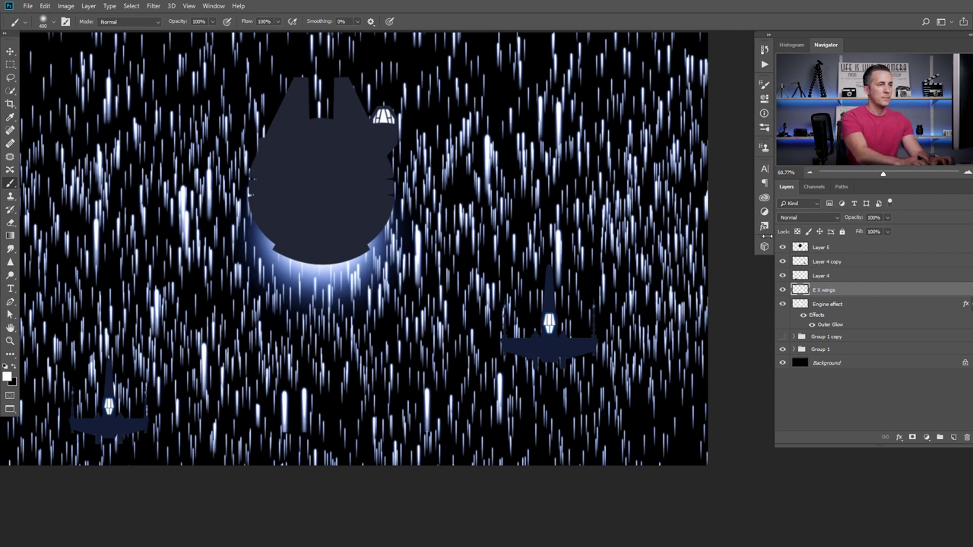
- Reduce the brush size to 20 and paint a straight white trail down from the left engine of the right-hand X-wing
left_click_drag(521, 389, 502, 352)
key("bracketleft")
key("bracketleft")
key("bracketleft")
key("bracketleft")
key("bracketleft")
key("bracketleft")
key("bracketleft")
key("bracketleft")
key("bracketleft")
key("bracketleft")
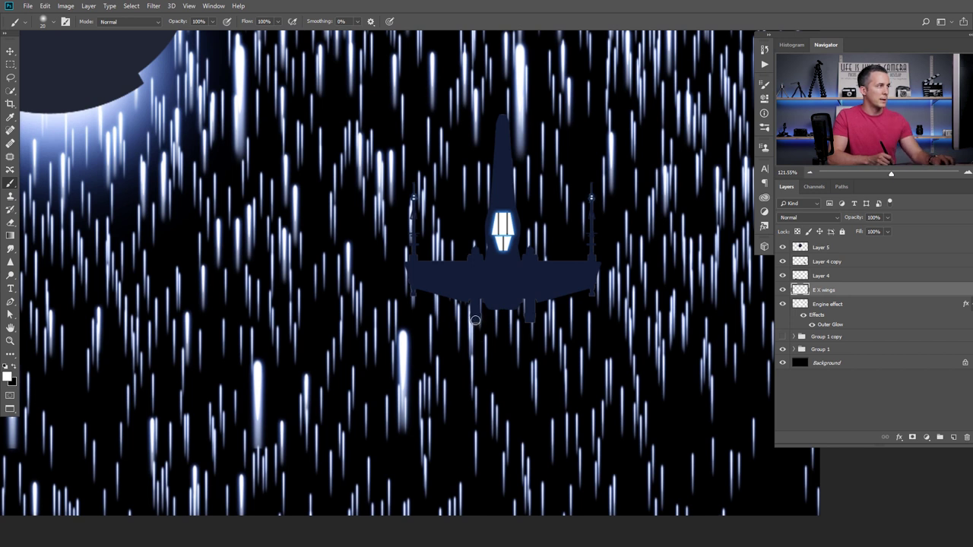
left_click_drag(475, 322, 475, 508)
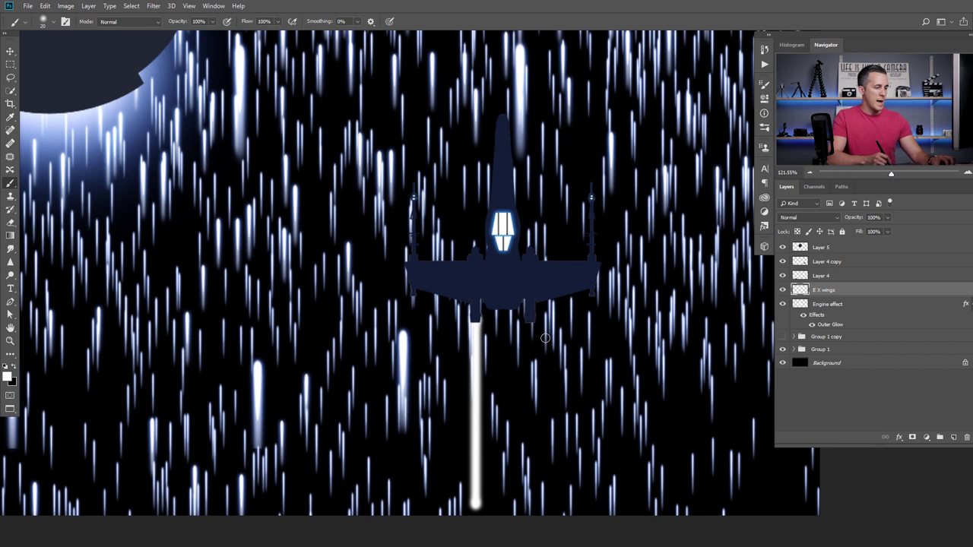
- Transform the painted engine trail so it stays narrow at the engine and flares out towards its lower end
key("ctrl+t")
left_click_drag(459, 405, 450, 328)
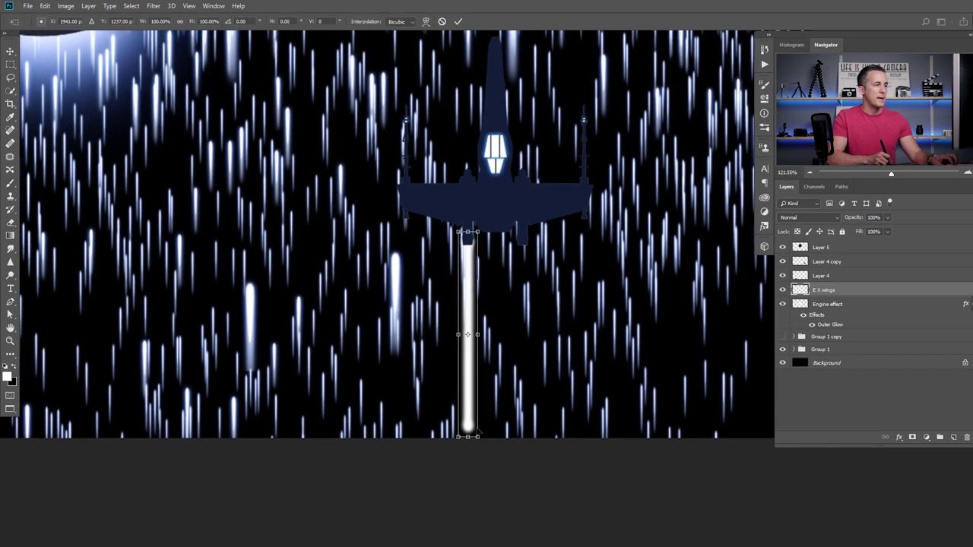
left_click_drag(477, 439, 518, 445)
key("Escape")
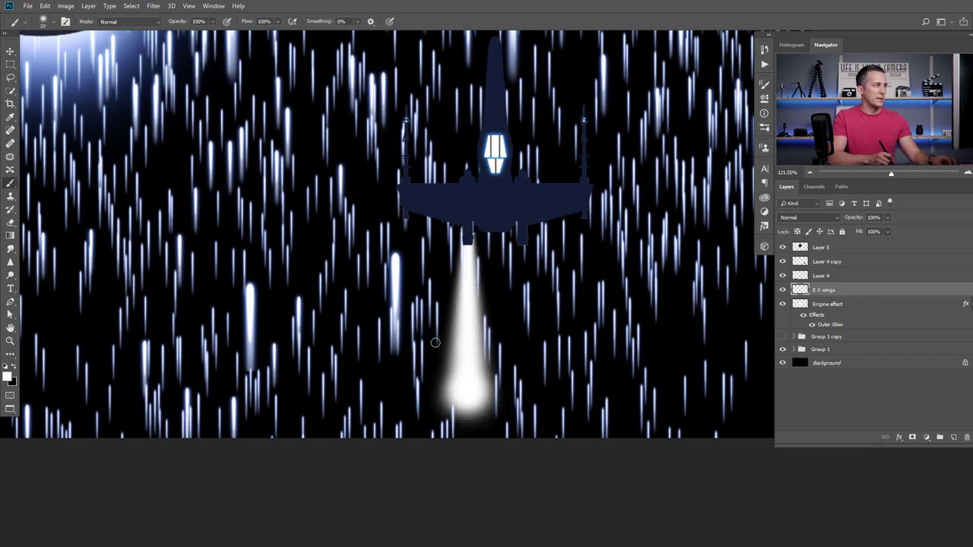
- Add a layer mask to E X wings and try a white-to-black gradient over the trail's lower part, then undo the gradient
left_click(913, 438)
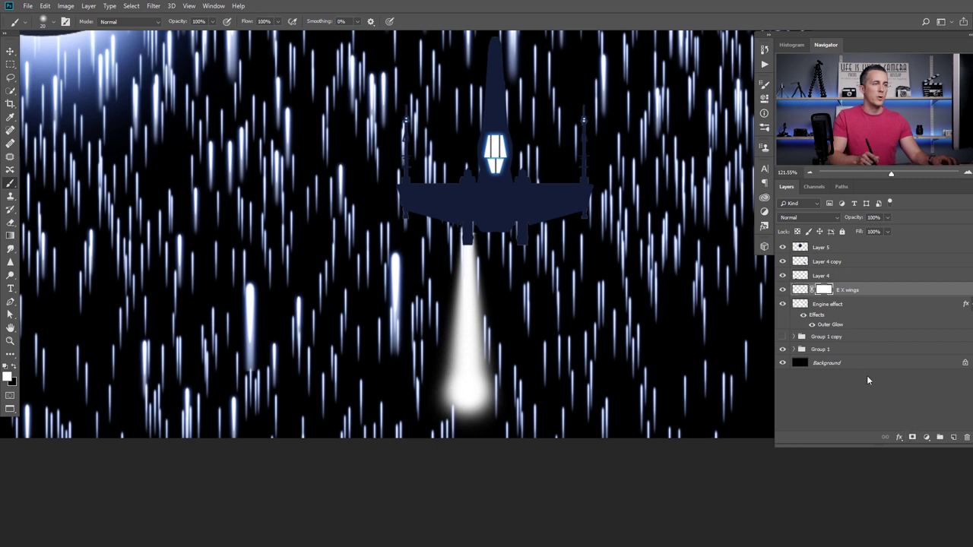
left_click(10, 235)
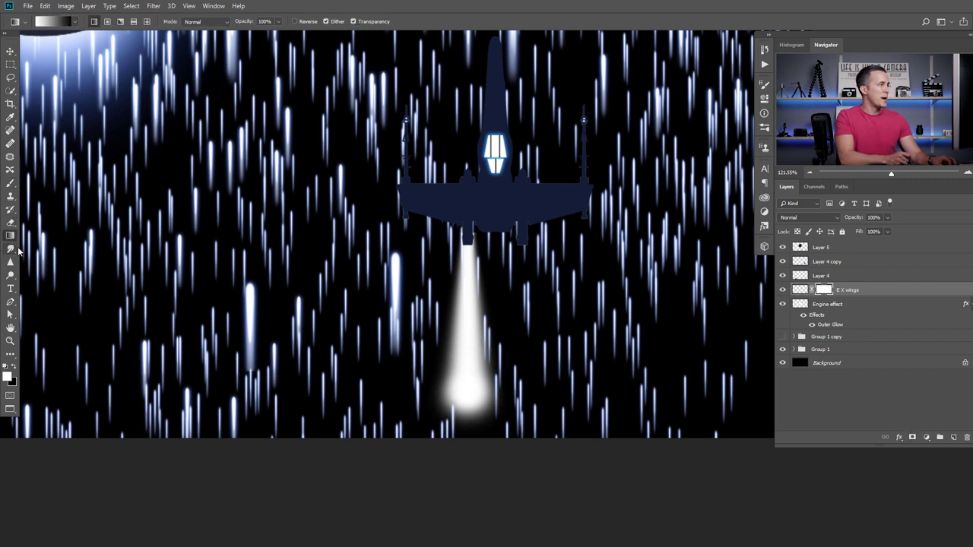
left_click(7, 369)
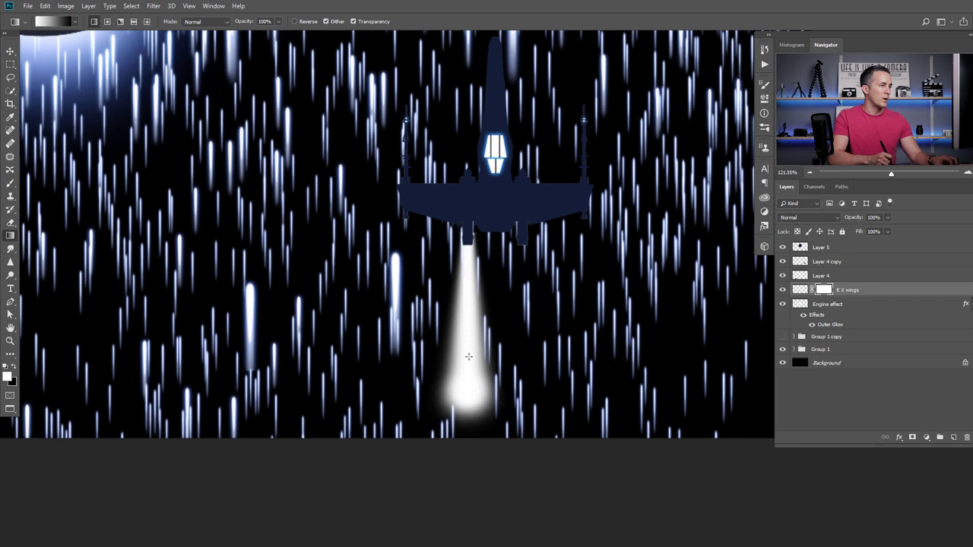
left_click_drag(468, 398, 469, 320)
key("ctrl+z")
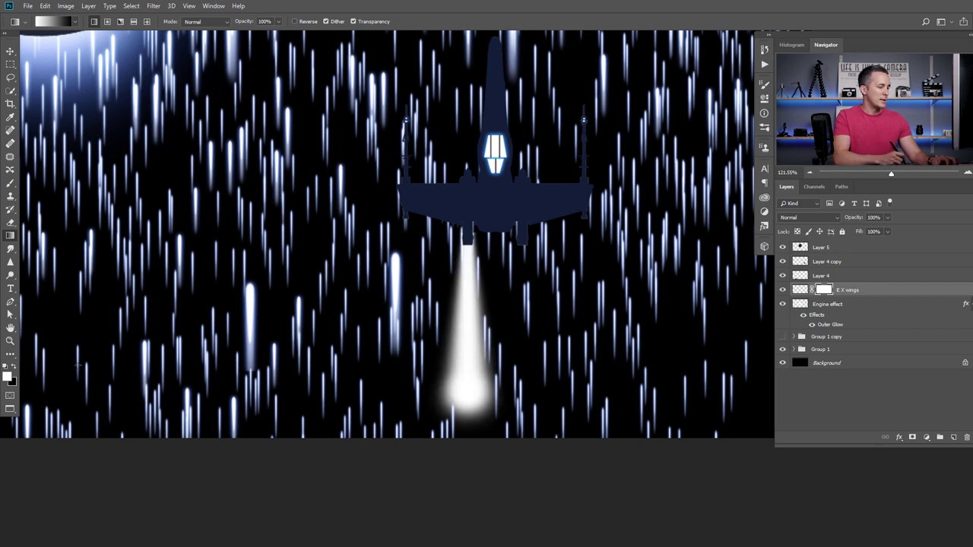
- Swap to a black foreground and fade out the trail's lower end with upward black-to-white gradients on the E X wings mask
key("x")
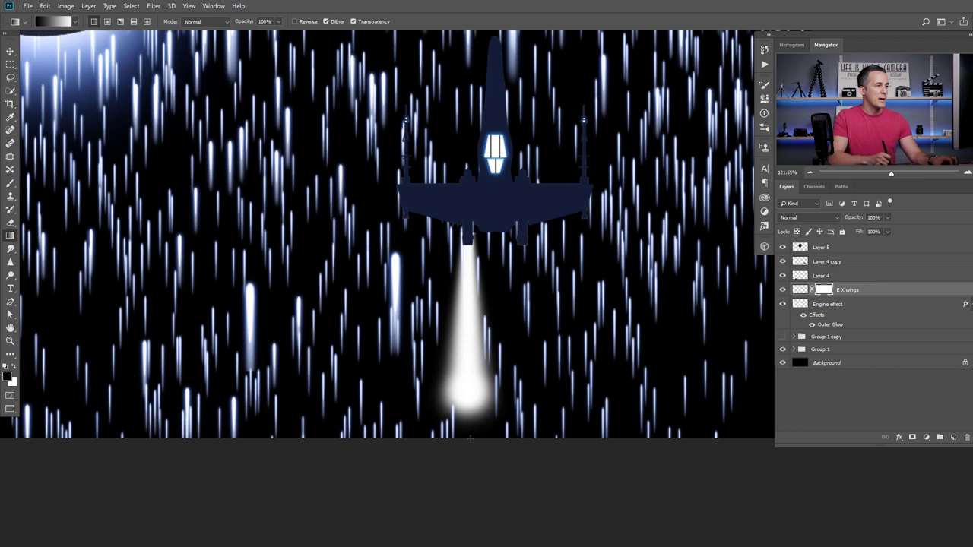
left_click_drag(464, 355, 472, 336)
left_click_drag(468, 448, 473, 283)
left_click_drag(469, 462, 475, 282)
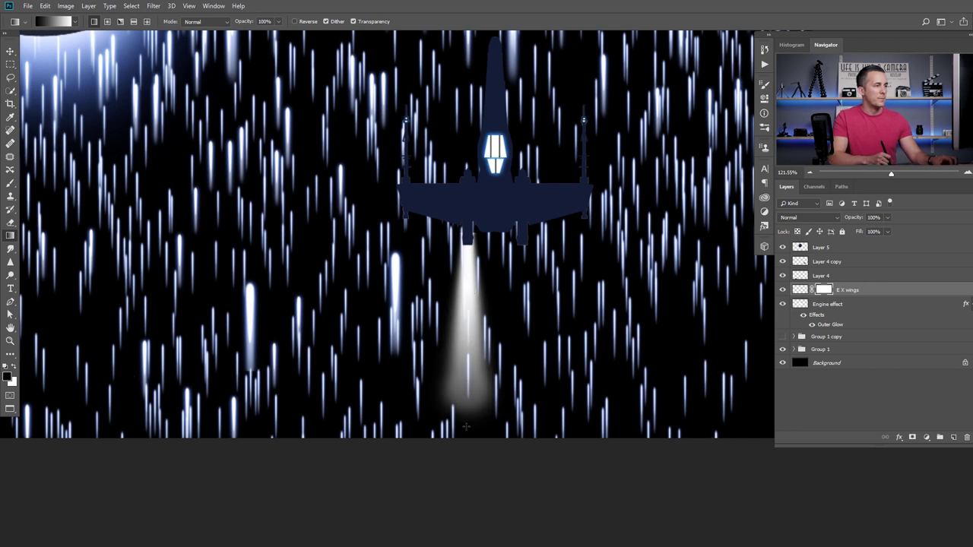
left_click_drag(466, 427, 470, 275)
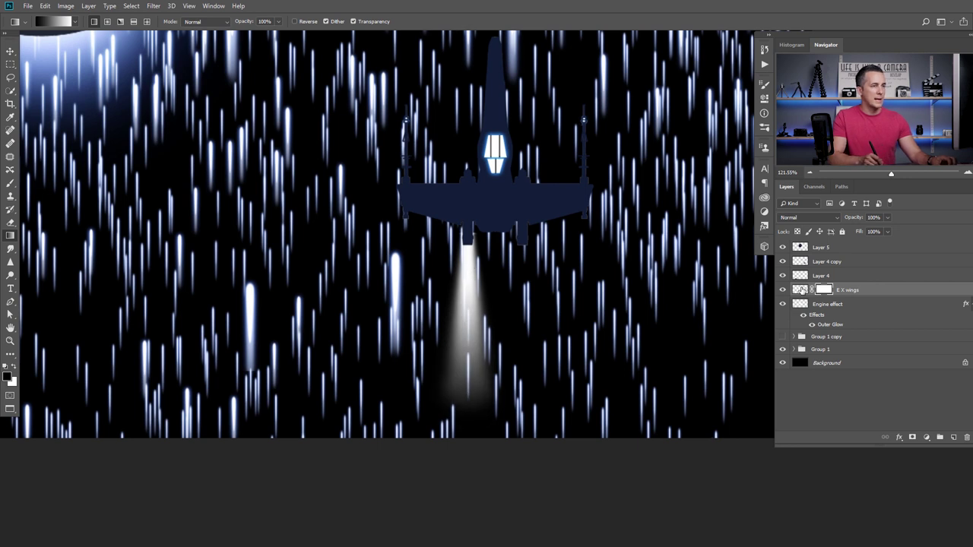
- Add a blue Outer Glow at 100% opacity and 4 px to the E X wings trail, and duplicate it under the ship's right engine
double_click(884, 293)
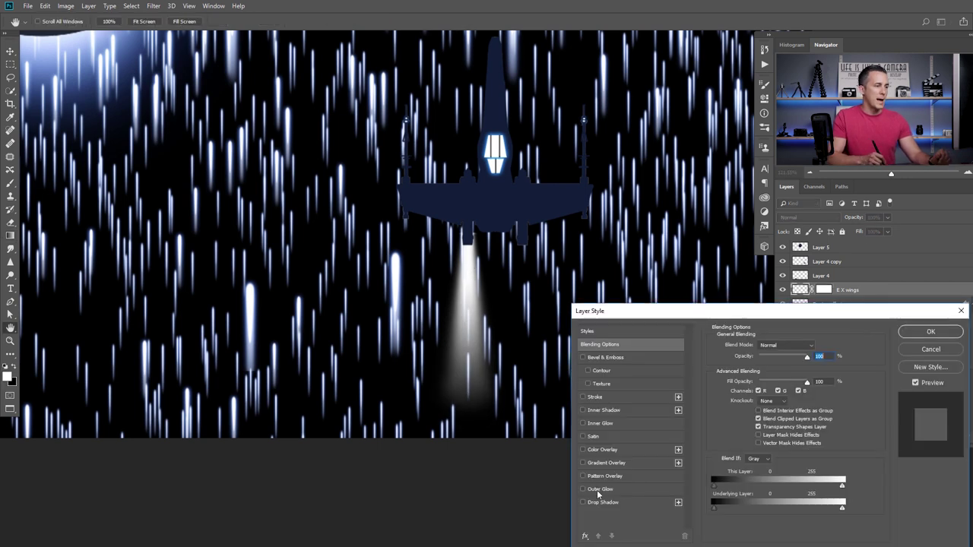
left_click(597, 489)
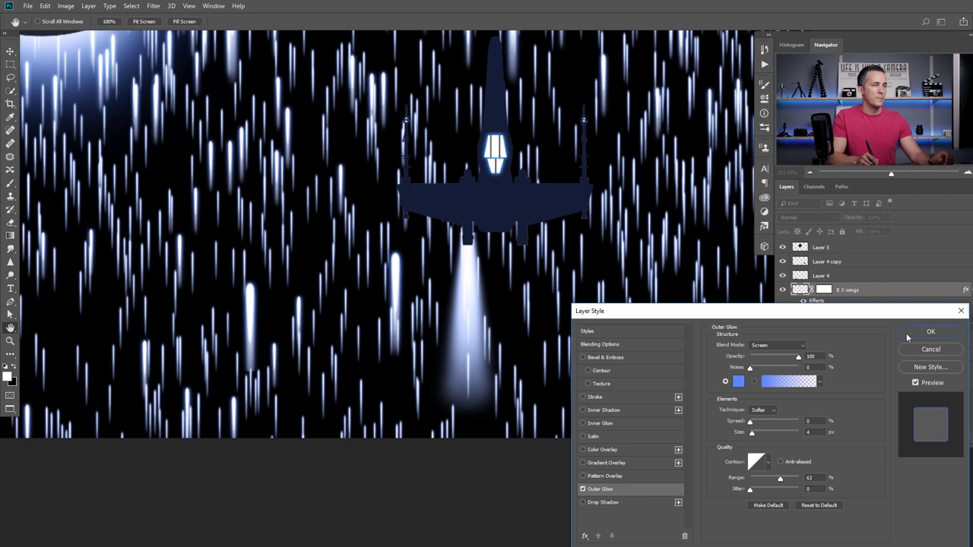
left_click(930, 332)
key("v")
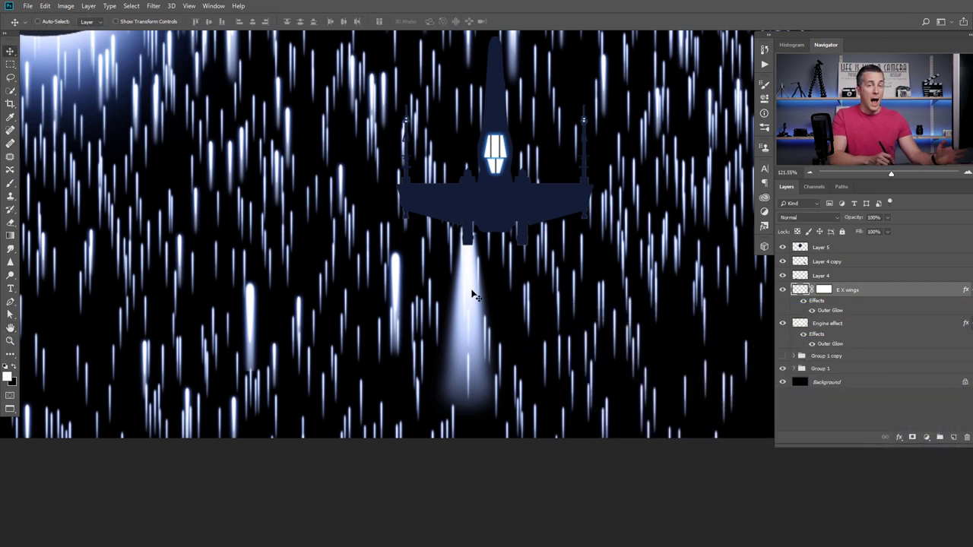
left_click_drag(470, 299, 533, 312)
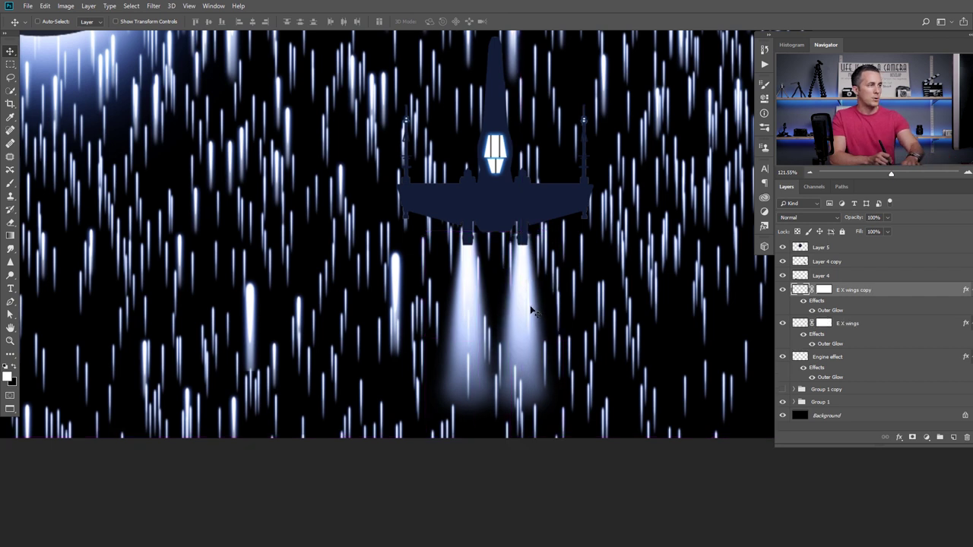
- Select both right-hand X-wing trail layers and place duplicates under the engines of the left-hand X-wing
left_click(803, 324, "shift")
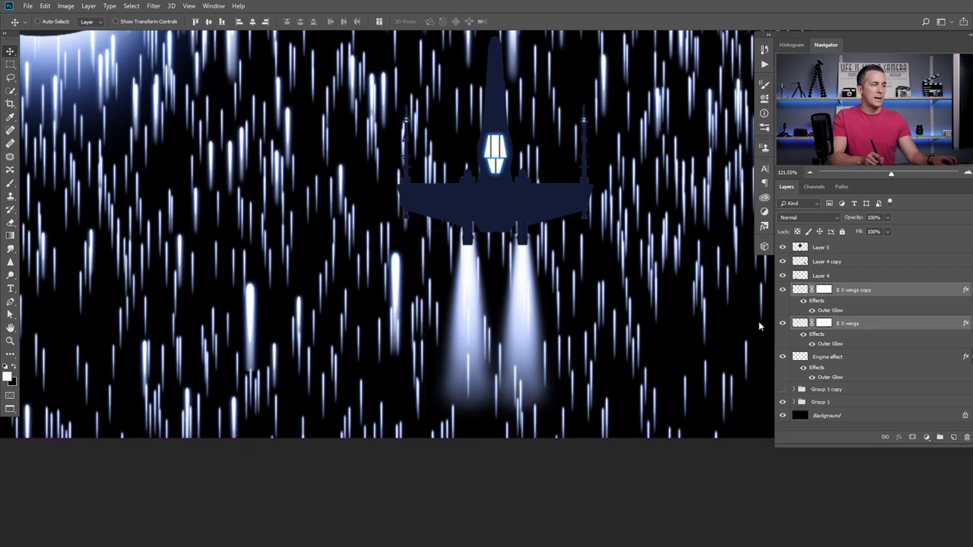
scroll(524, 310, "down", 3)
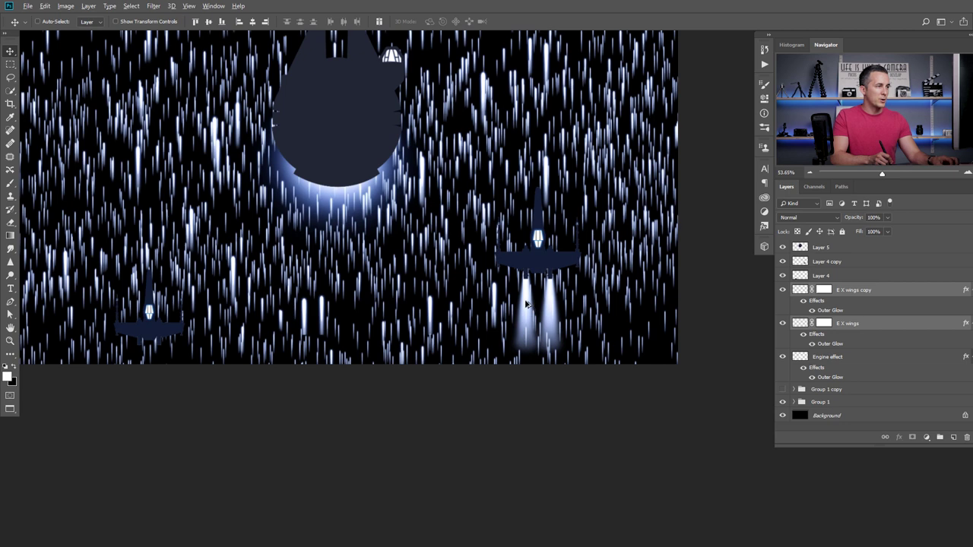
left_click_drag(525, 304, 140, 372)
- Scale down the duplicated trail pair and fit it to the engines of the left-hand X-wing
scroll(144, 350, "up", 5)
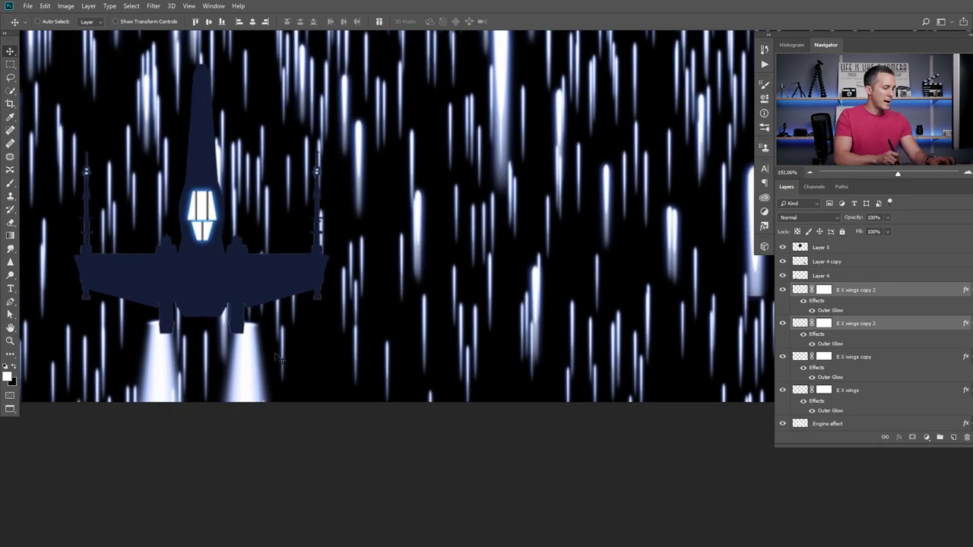
key("ctrl+t")
left_click_drag(311, 320, 292, 340)
left_click_drag(235, 387, 235, 346)
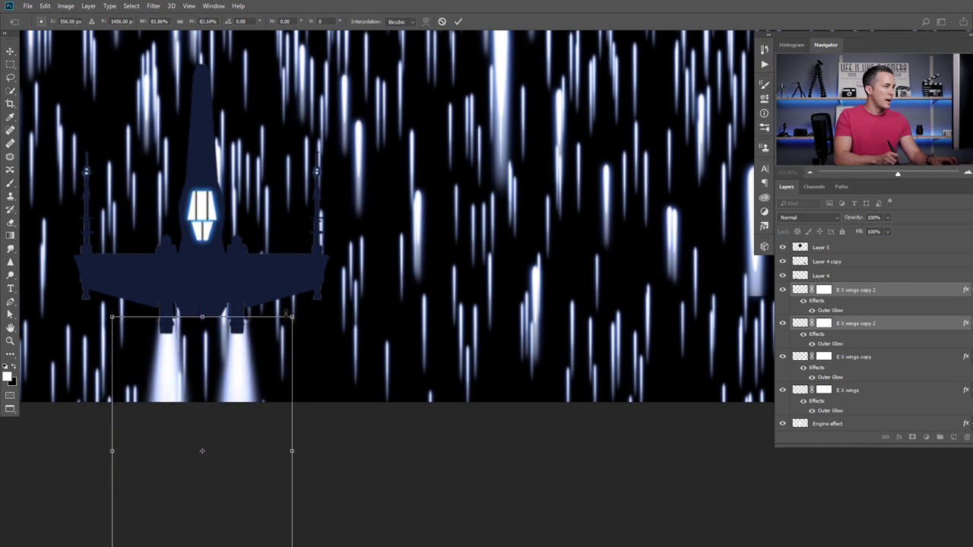
left_click_drag(292, 317, 211, 340)
key("Return")
- Add a Solid Color fill layer in light blue #7aaefc just above the Background and invert its mask to black
left_click_drag(432, 293, 332, 343)
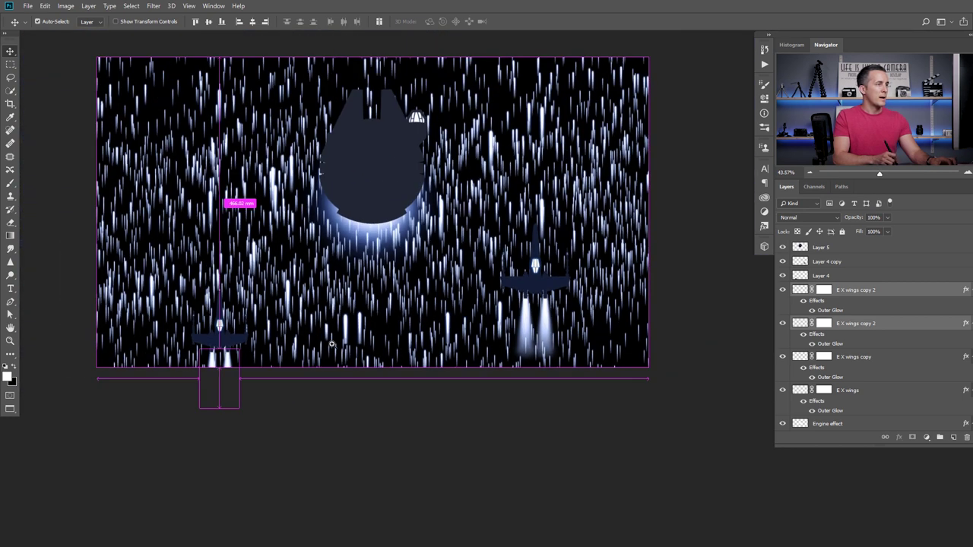
scroll(376, 324, "down", 2)
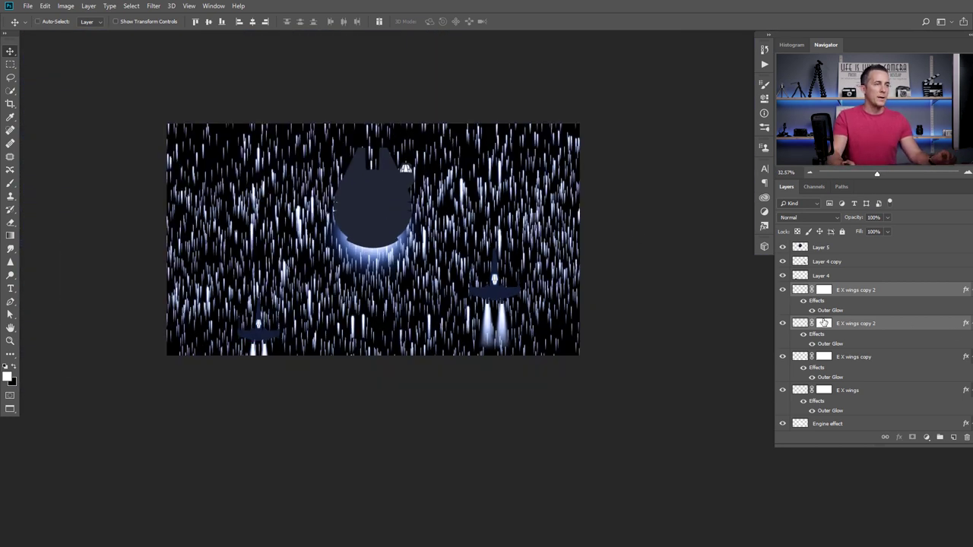
scroll(808, 348, "down", 3)
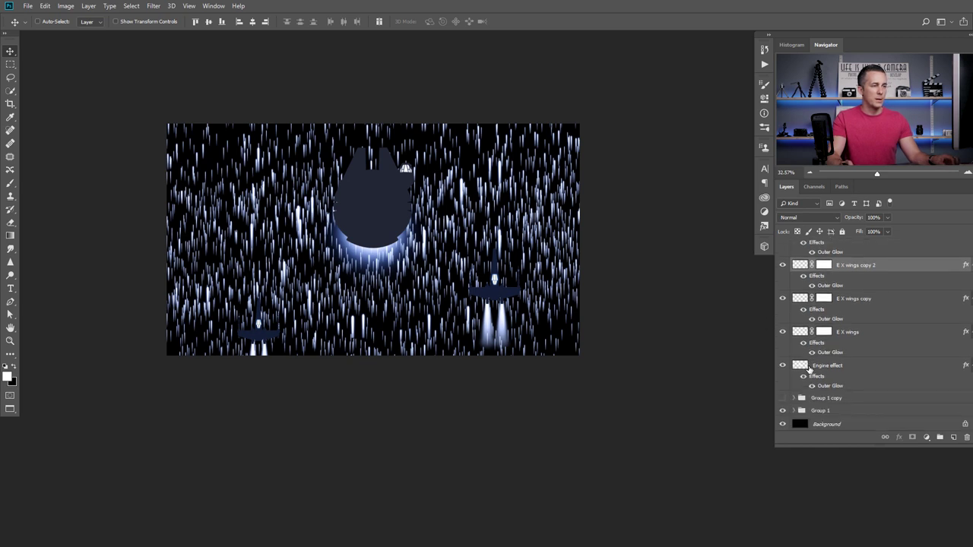
left_click(796, 426)
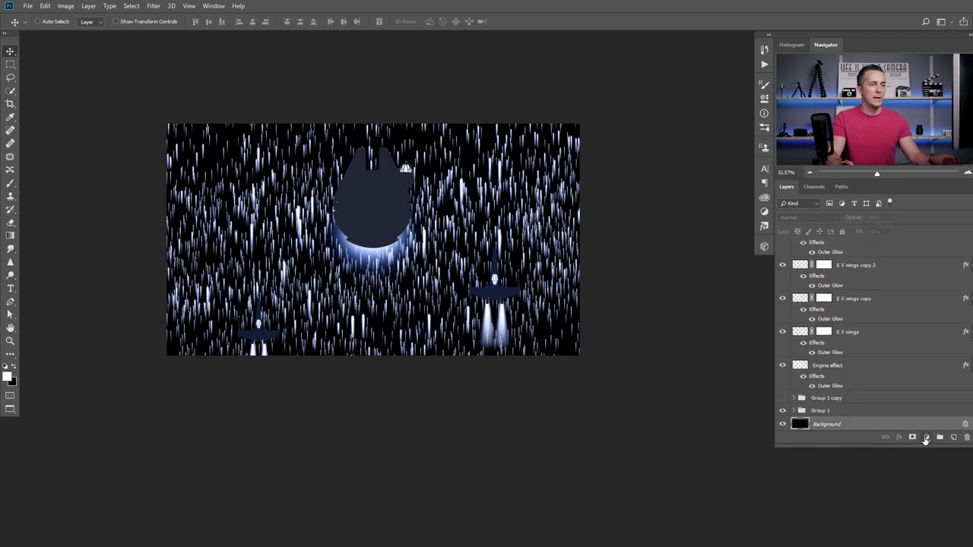
left_click(926, 438)
left_click(914, 260)
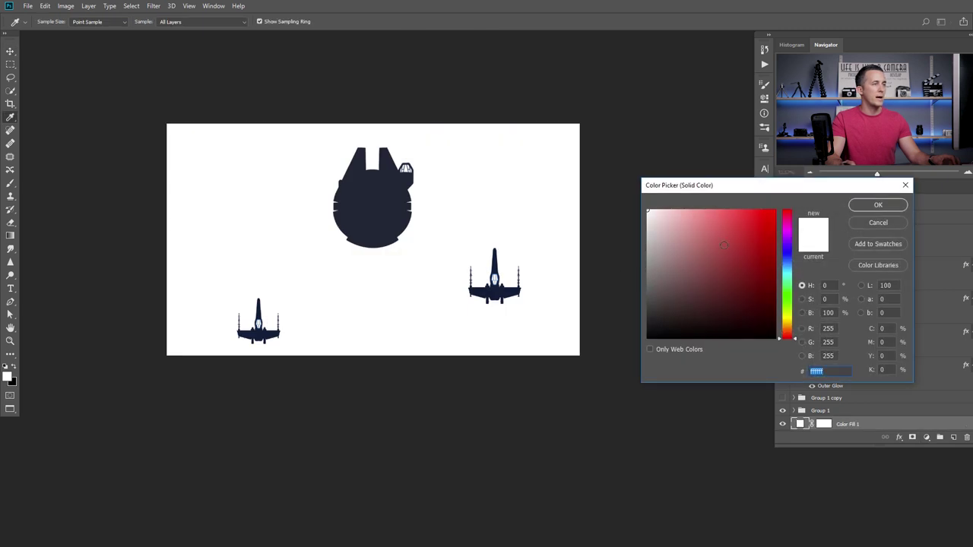
left_click(715, 211)
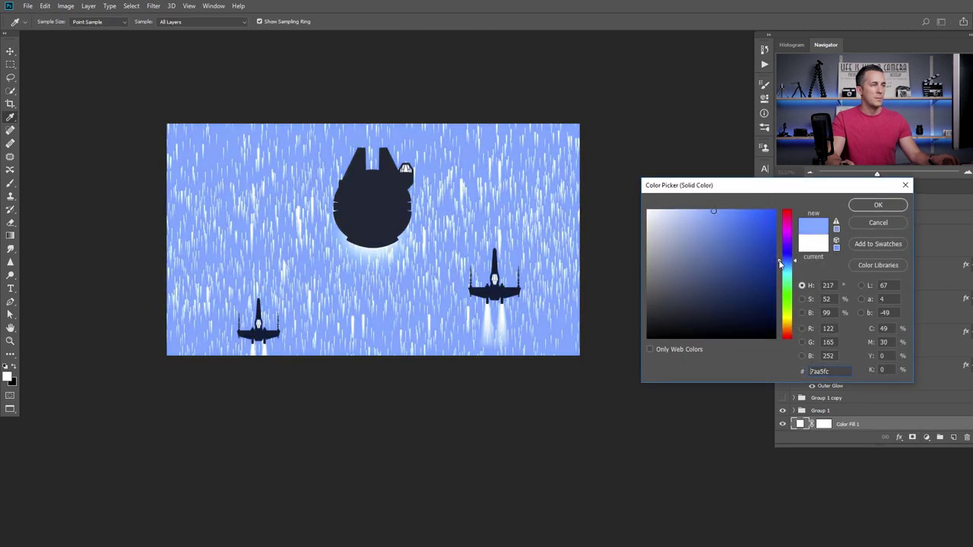
left_click_drag(779, 263, 780, 261)
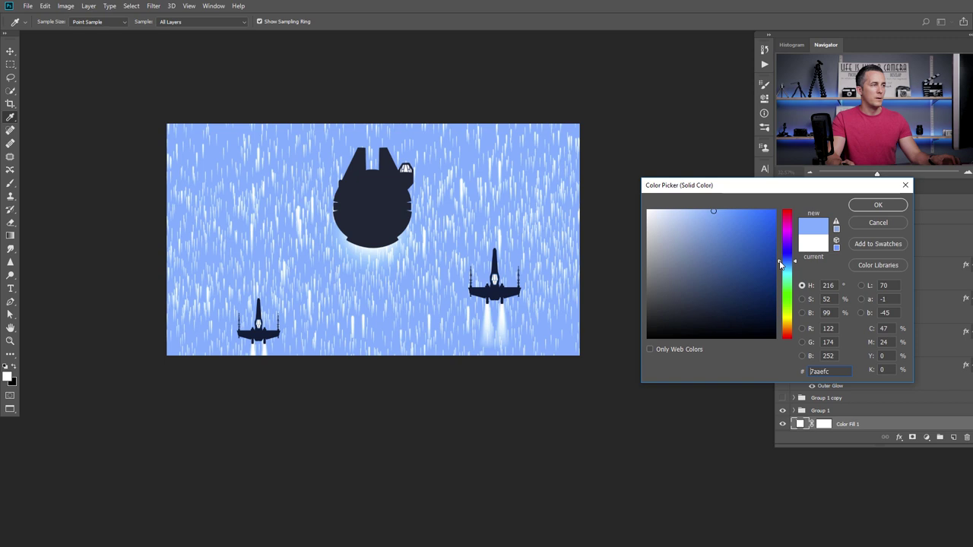
left_click(865, 207)
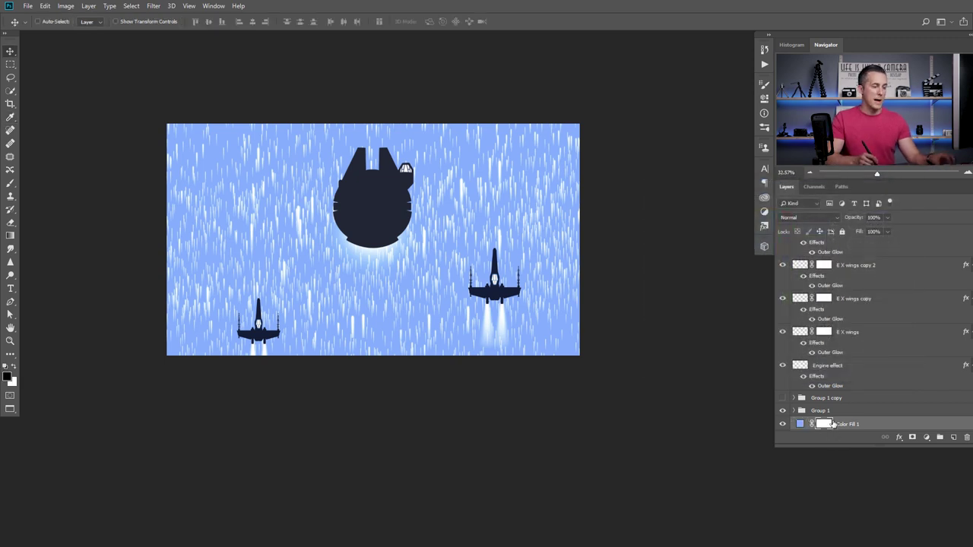
left_click(827, 425)
key("ctrl+i")
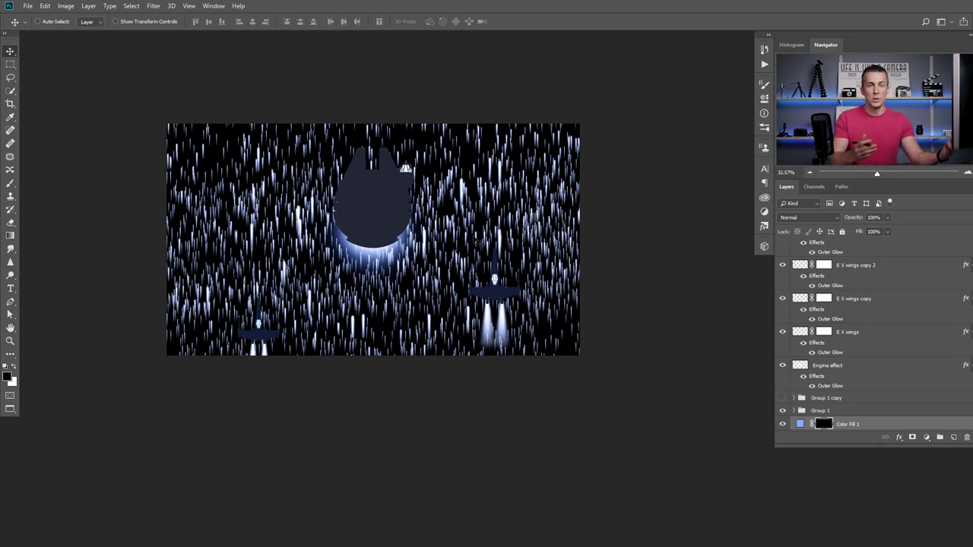
- Set up the Cloud/Dust 02 brush at 20% opacity and enlarge it to 900 px
right_click(423, 255)
key("Escape")
key("b")
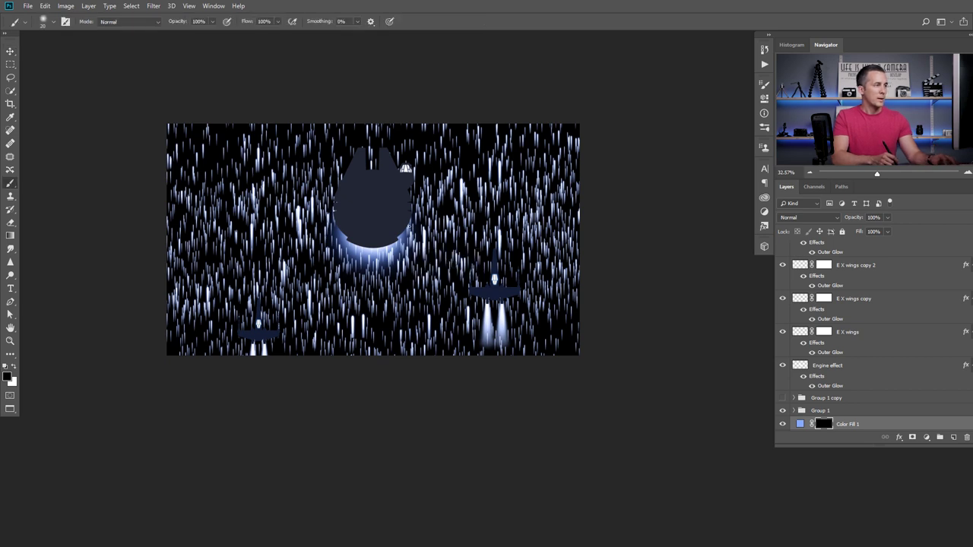
right_click(423, 256)
left_click_drag(724, 365, 728, 519)
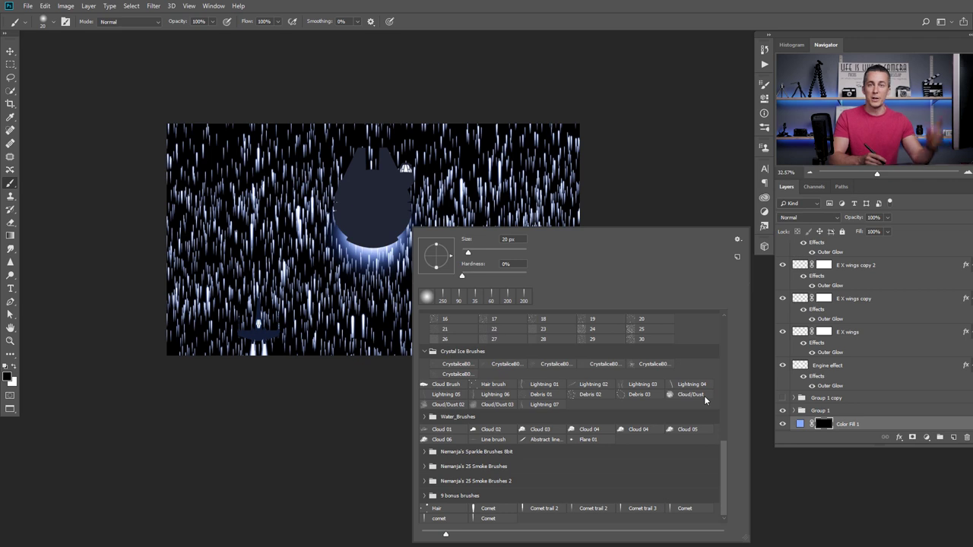
left_click(456, 405)
key("2")
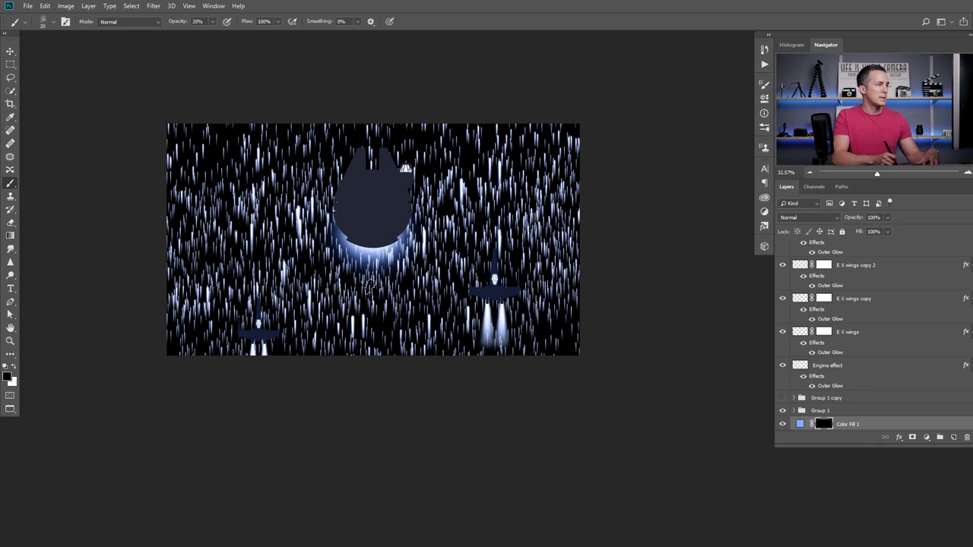
key("bracketright")
key("bracketright")
key("bracketright")
key("bracketright")
key("bracketright")
key("bracketright")
key("bracketright")
key("bracketright")
key("bracketright")
key("bracketright")
key("bracketright")
key("bracketright")
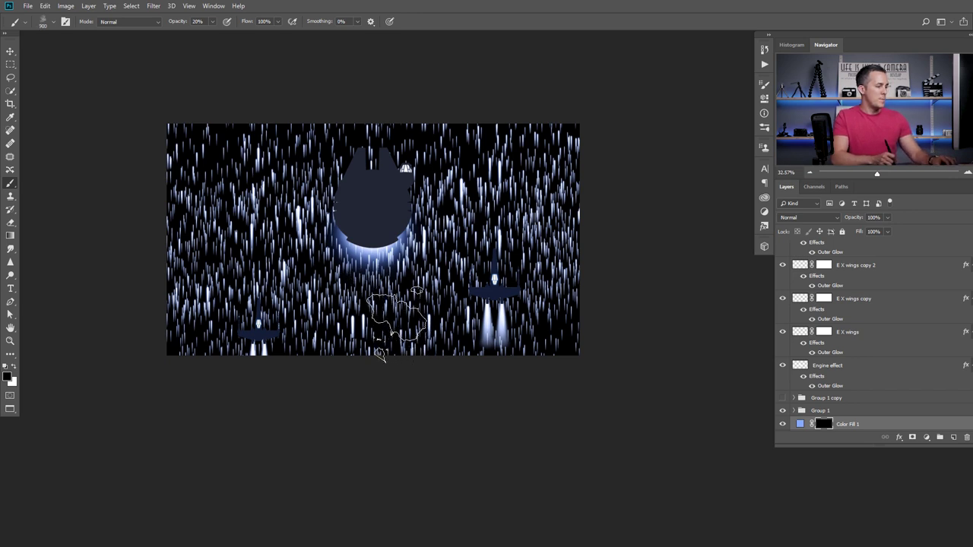
- Paint white cloud dabs on the Color Fill 1 mask below the large ship, to its left, and across the lower canvas
key("x")
left_click(379, 316)
left_click(371, 325)
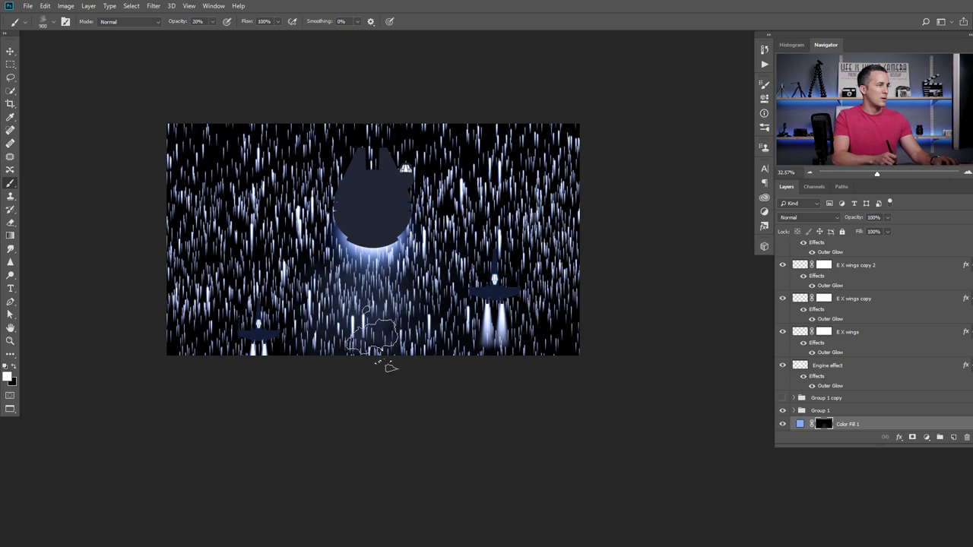
left_click(341, 295)
left_click(271, 278)
left_click(237, 191)
left_click(473, 270)
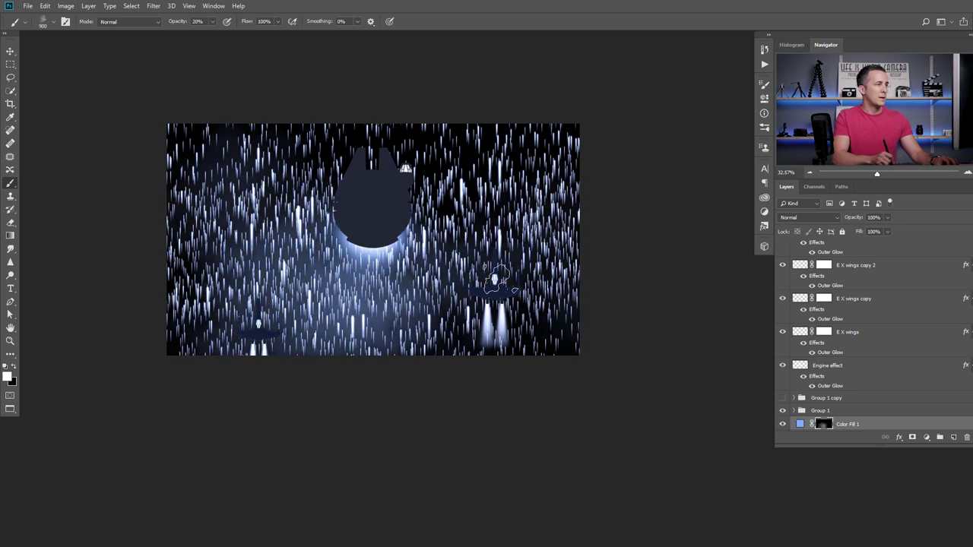
left_click(419, 289)
left_click(468, 328)
left_click(534, 361)
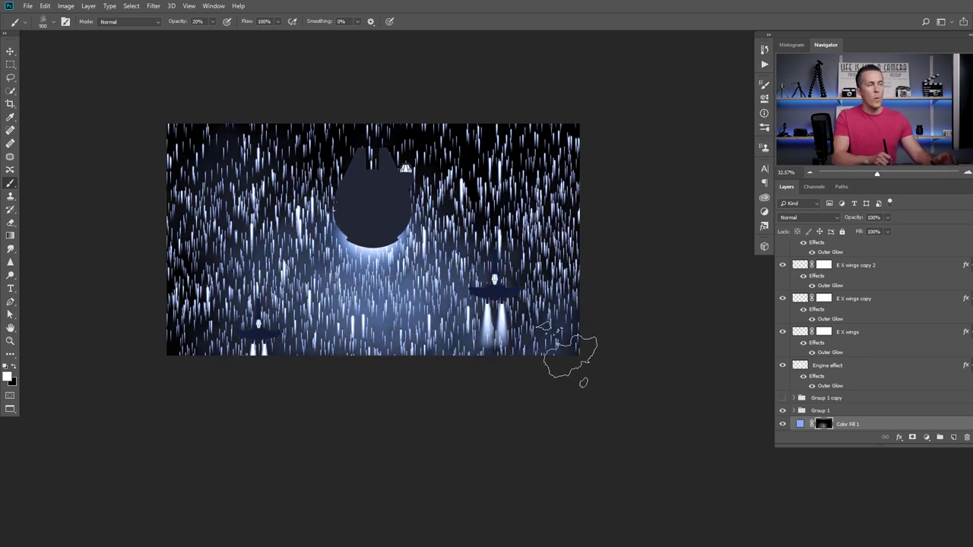
left_click(526, 334)
left_click(430, 344)
left_click(292, 327)
left_click(191, 357)
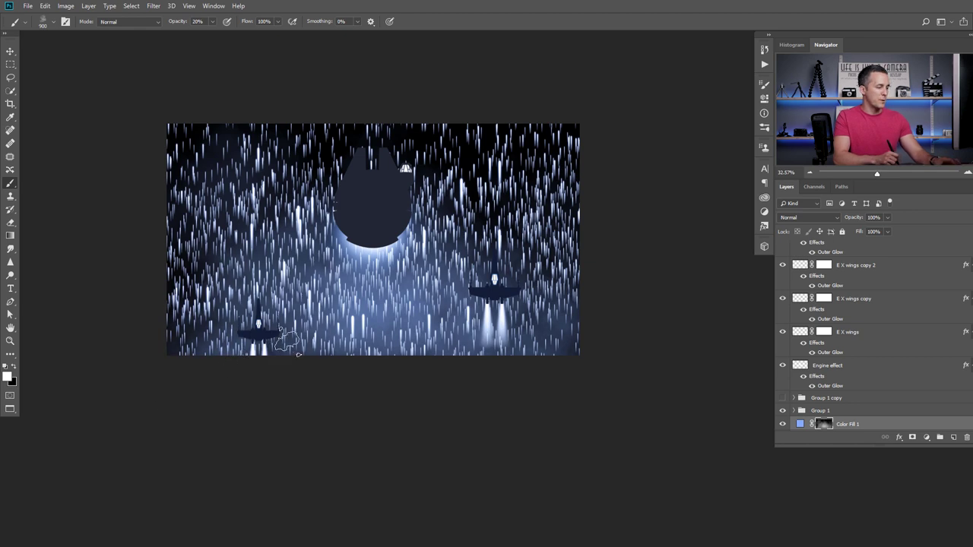
- Build up the blue haze around the large ship, beneath it and along the left side of the mask, using 600 to 400 px brush sizes
left_click(234, 342)
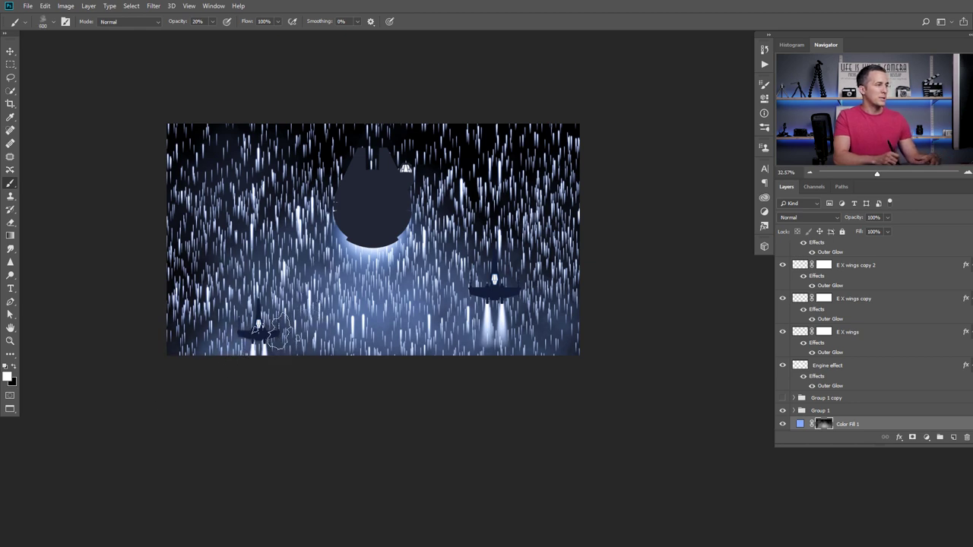
left_click(262, 331)
left_click(332, 325)
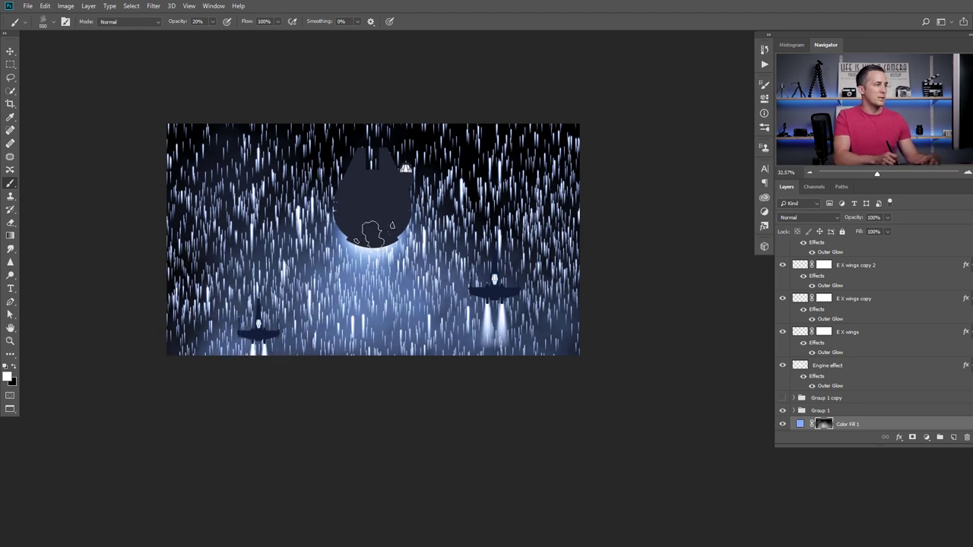
mouse_move(352, 216)
left_mouse_down()
mouse_move(327, 205)
mouse_move(342, 146)
mouse_move(407, 197)
left_mouse_up()
left_click_drag(327, 175, 242, 278)
left_click_drag(394, 148, 436, 222)
mouse_move(442, 279)
left_mouse_down()
mouse_move(393, 230)
mouse_move(377, 343)
left_mouse_up()
key("bracketleft")
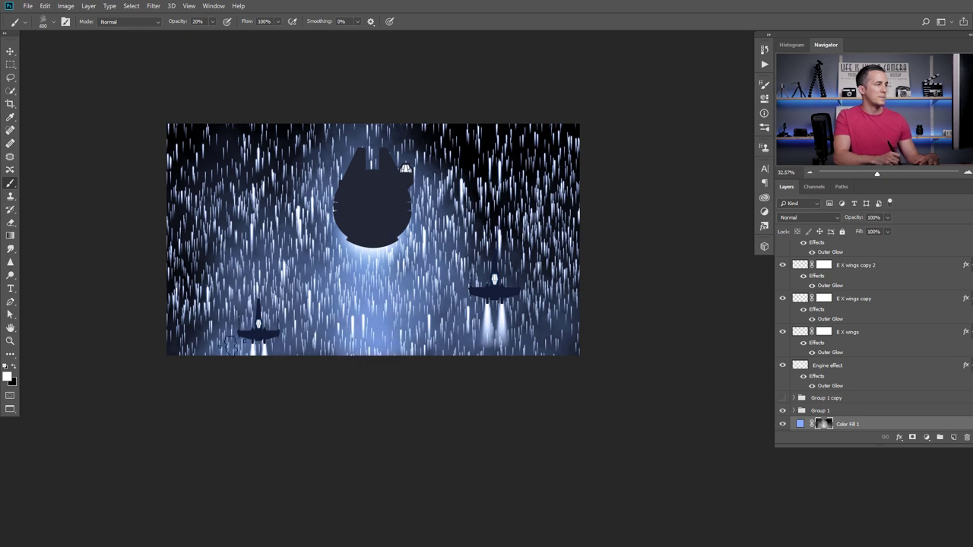
mouse_move(229, 345)
left_mouse_down()
mouse_move(204, 335)
mouse_move(228, 156)
mouse_move(342, 113)
mouse_move(533, 156)
left_mouse_up()
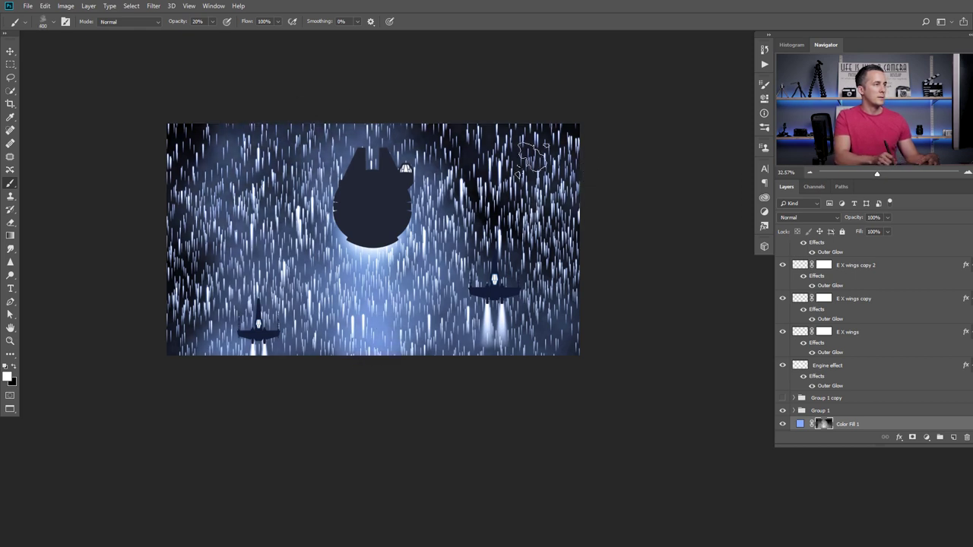
- Enlarge the cloud brush to 600 px and fill in the right side and upper-left haze, lowering brush opacity to 10%
key("bracketright")
key("bracketright")
left_click_drag(524, 190, 528, 205)
key("1")
mouse_move(520, 161)
left_mouse_down()
mouse_move(530, 266)
mouse_move(473, 158)
mouse_move(510, 235)
mouse_move(490, 245)
mouse_move(562, 336)
left_mouse_up()
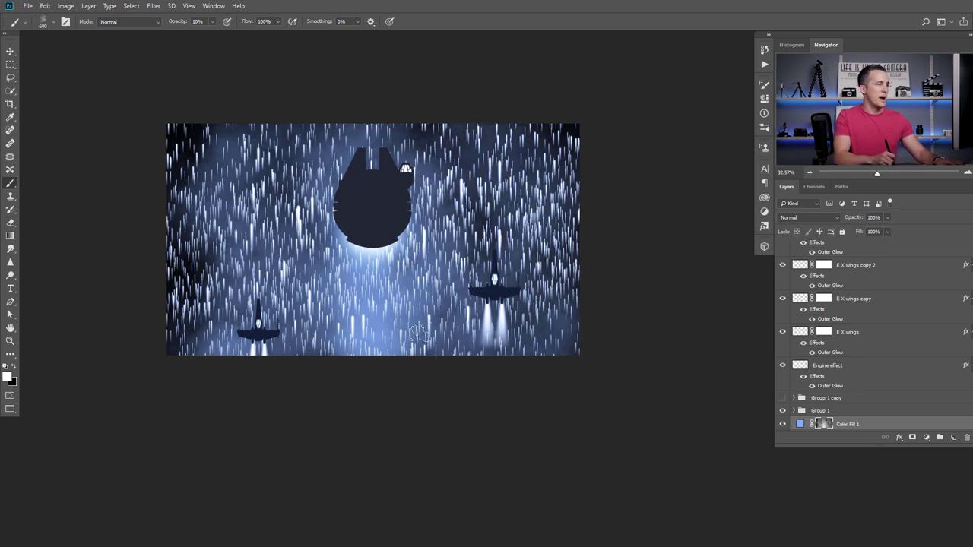
left_click_drag(237, 135, 244, 159)
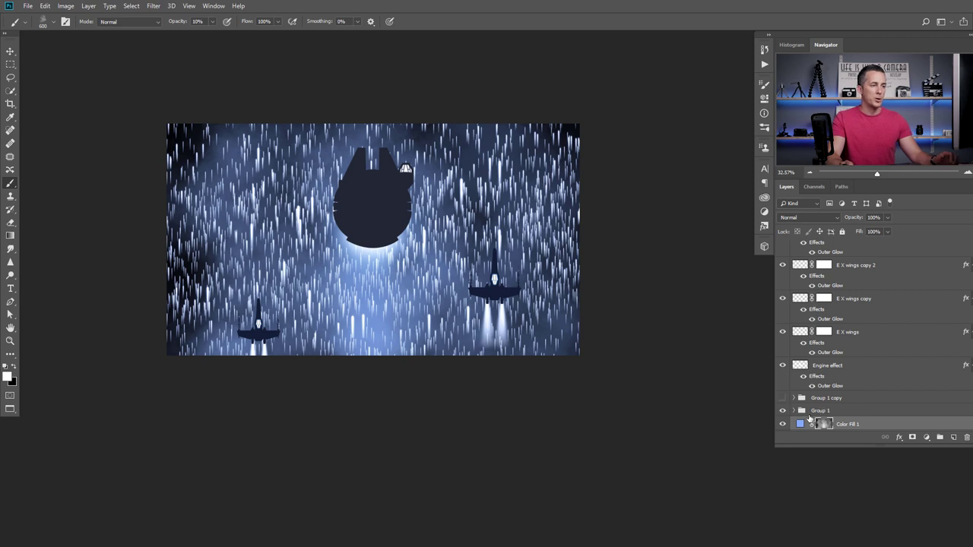
- Rename Group 1 as Stars and toggle its visibility off and on to check the cloudy background
left_click(784, 413)
left_click(784, 412)
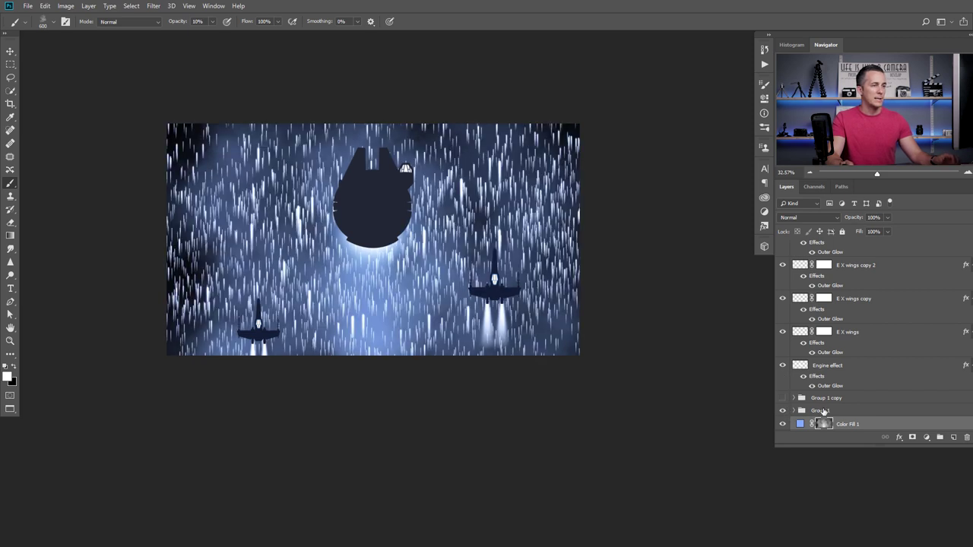
double_click(822, 411)
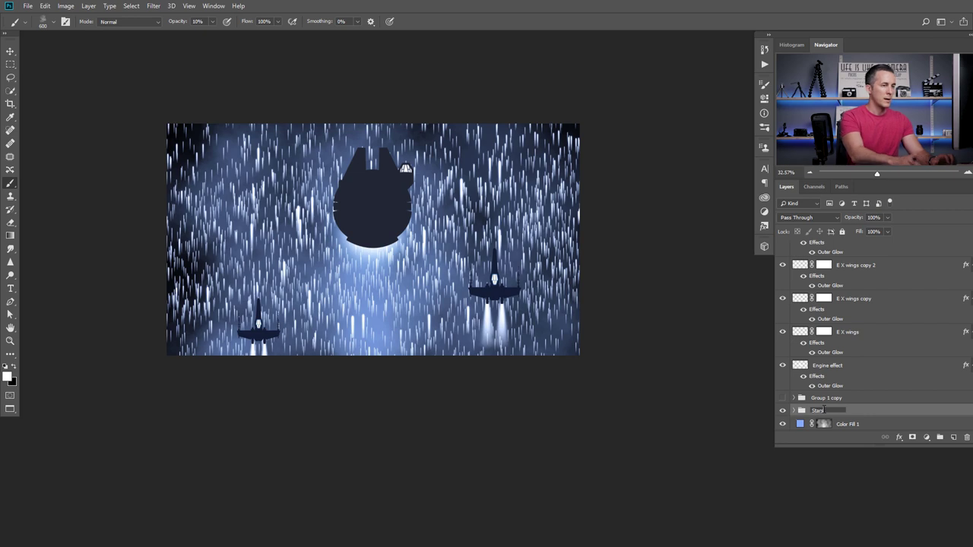
key("Return")
left_click(784, 412)
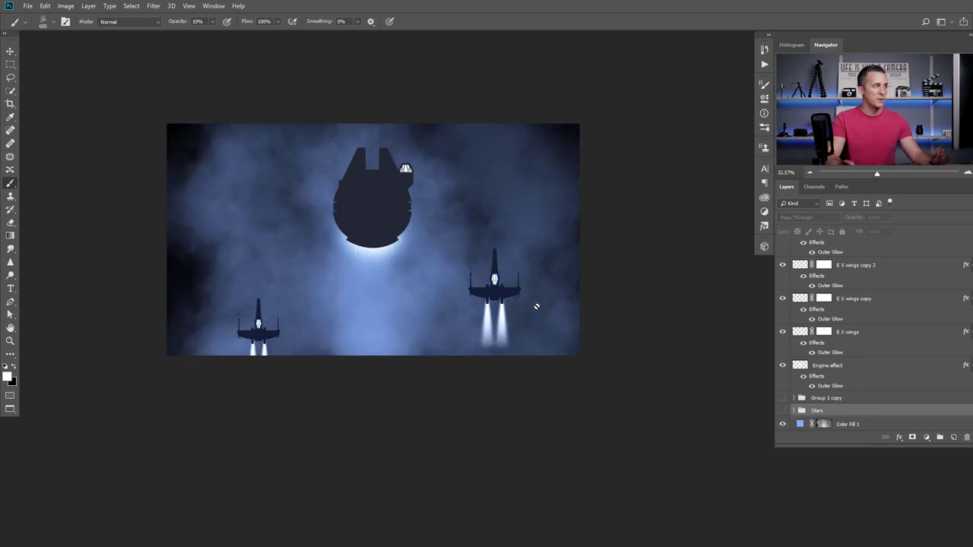
left_click(781, 411)
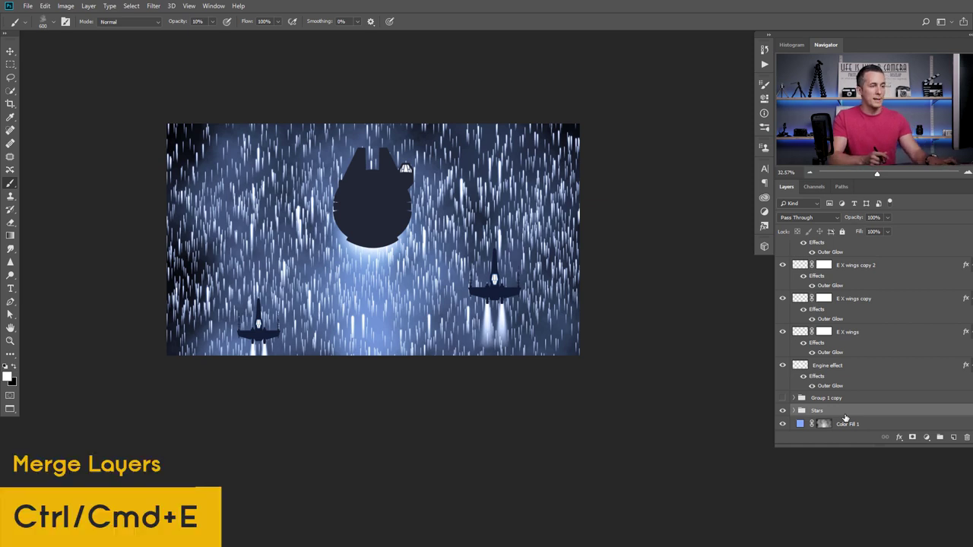
- Merge the Stars group into a single layer and apply a Motion Blur at -90° with a 13-pixel distance
key("ctrl+e")
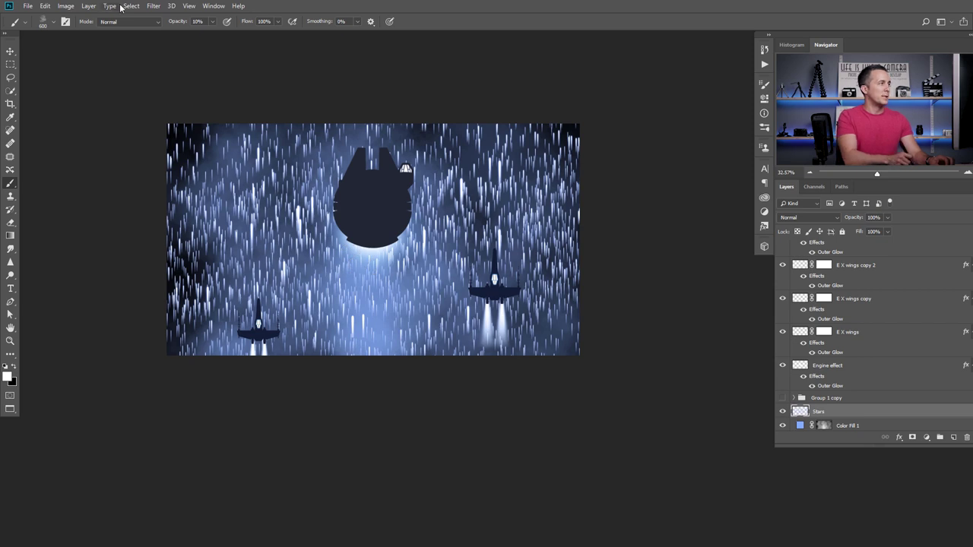
left_click(153, 6)
mouse_move(186, 123)
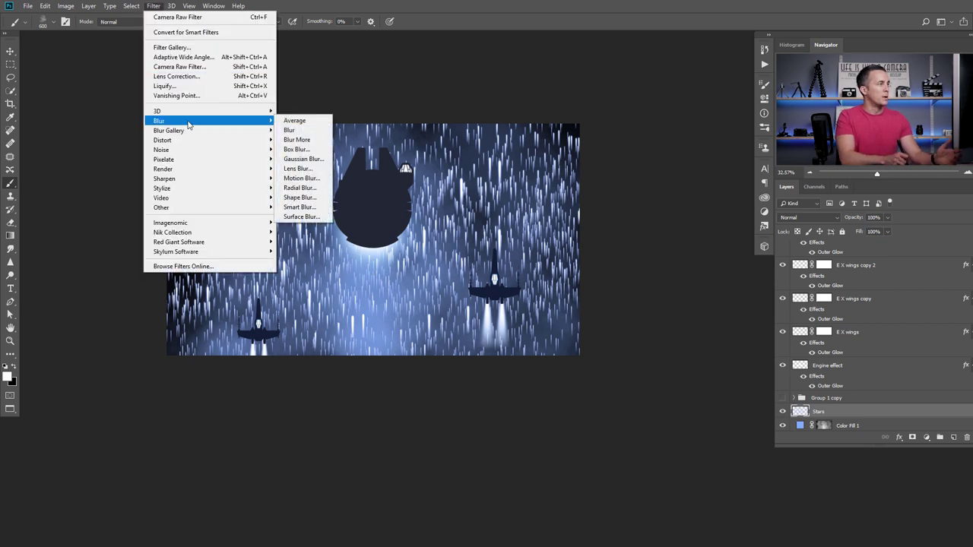
left_click(302, 178)
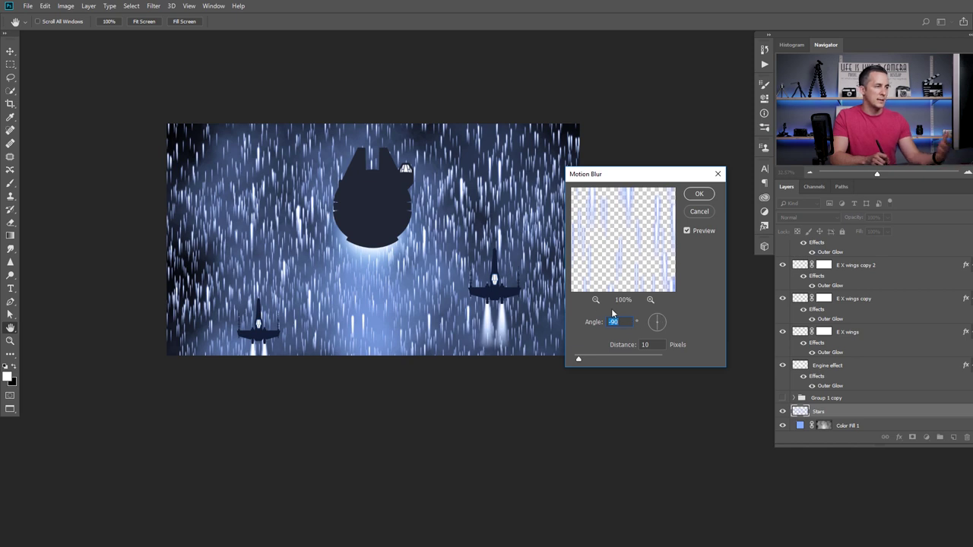
left_click_drag(305, 214, 352, 228)
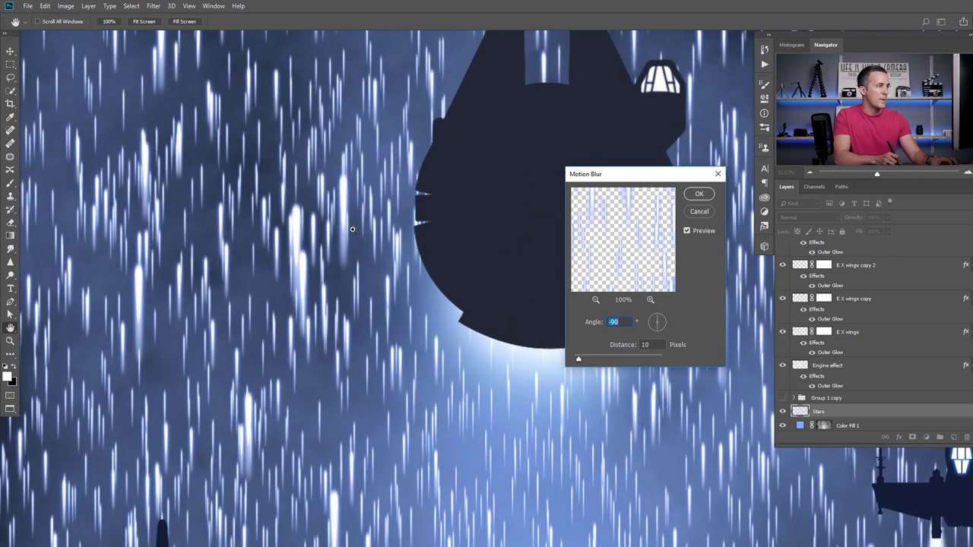
left_click(600, 359)
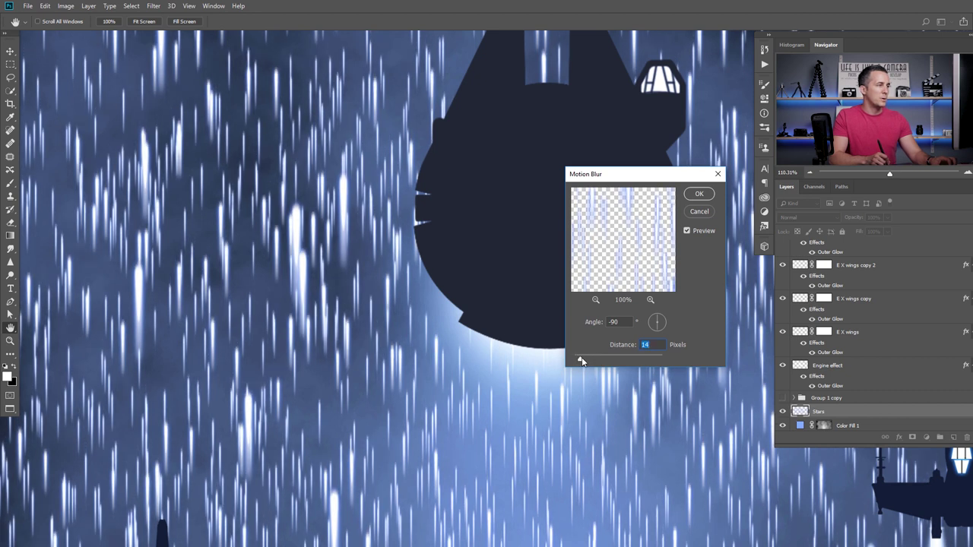
left_click_drag(579, 362, 580, 362)
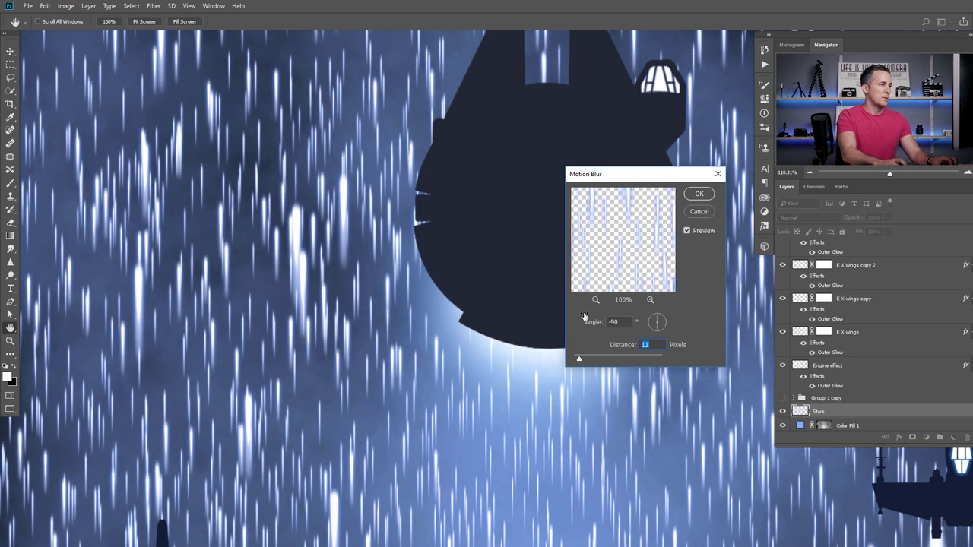
left_click(698, 193)
key("b")
key("ctrl+0")
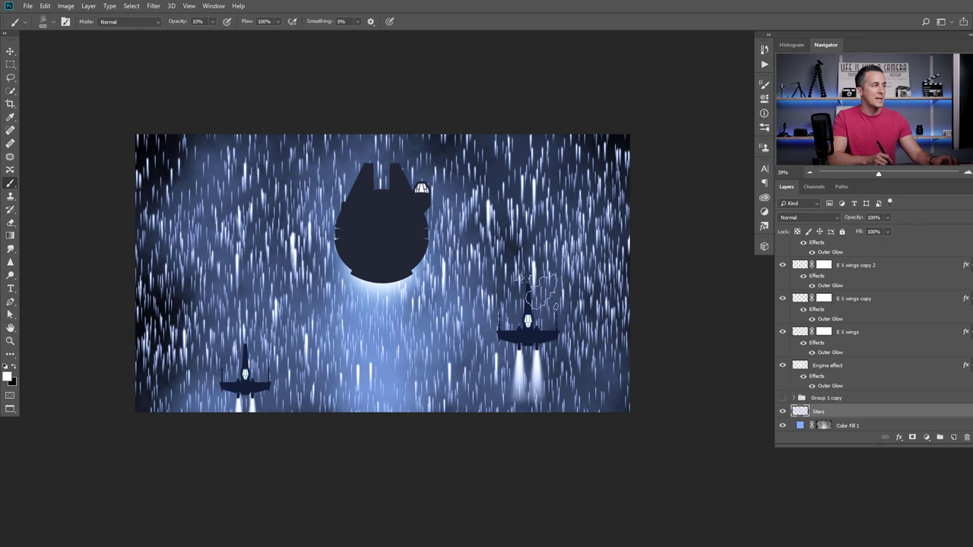
- Stamp all visible layers into a new layer above Layer 5
scroll(866, 345, "up", 3)
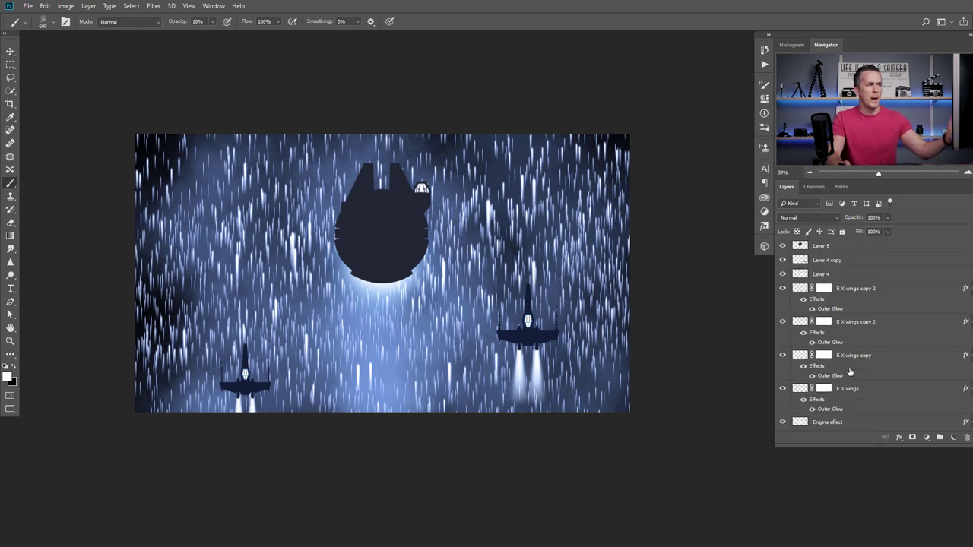
left_click(805, 251)
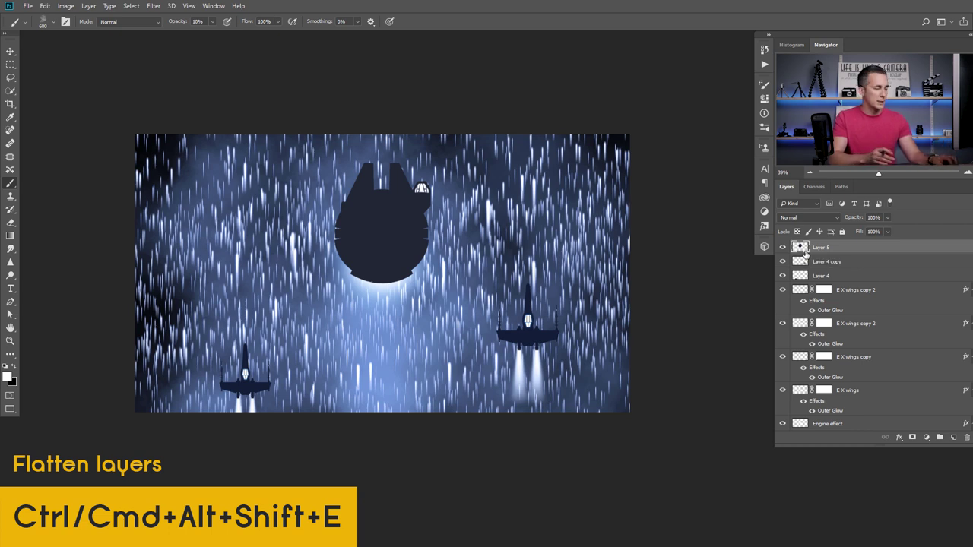
key("ctrl+alt+shift+e")
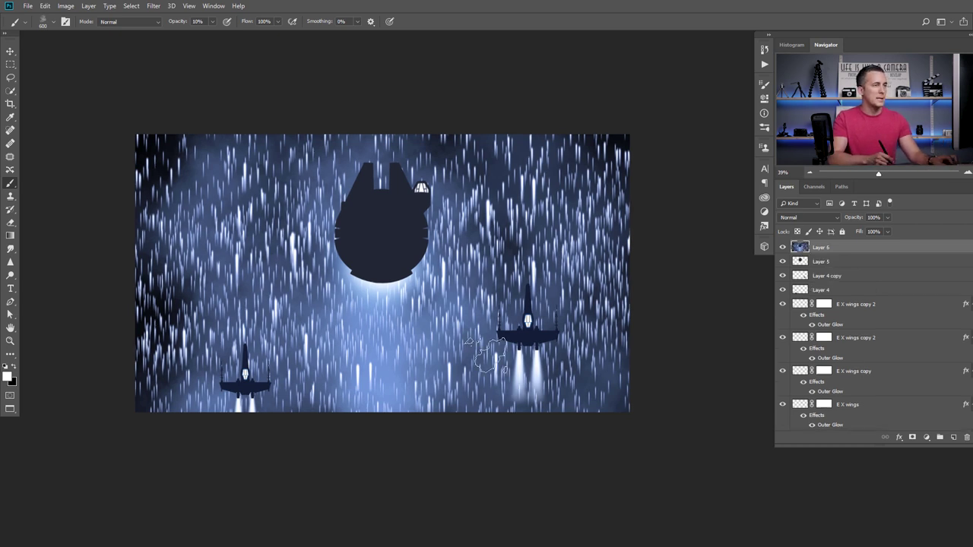
- Start a Camera Raw adjustment on the stamped layer with Contrast +26, Clarity +8 and Dehaze -8
left_click(153, 6)
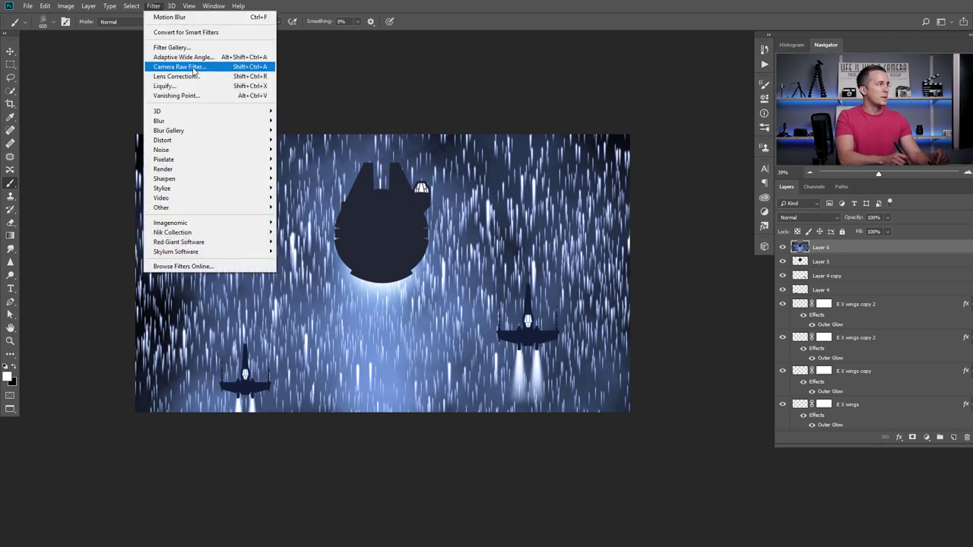
left_click(195, 68)
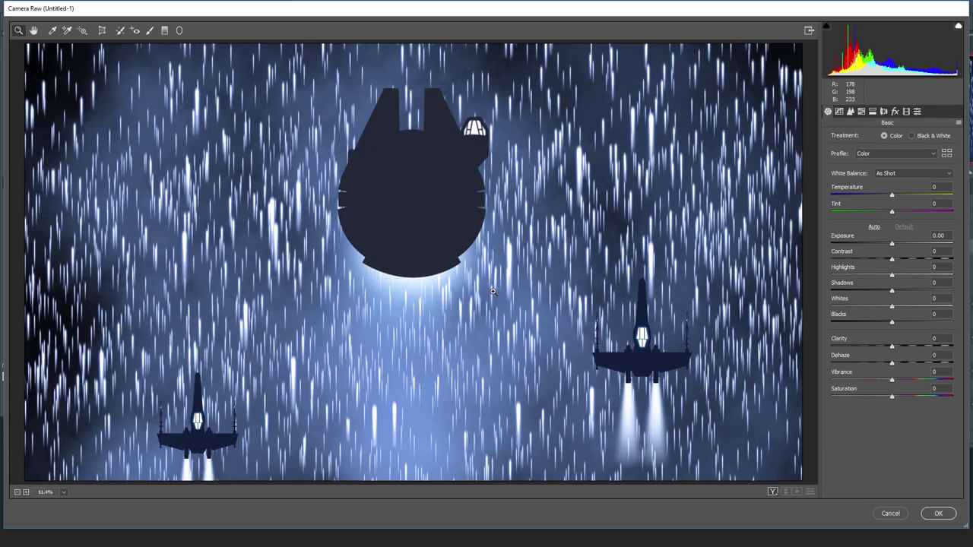
left_click_drag(893, 260, 907, 260)
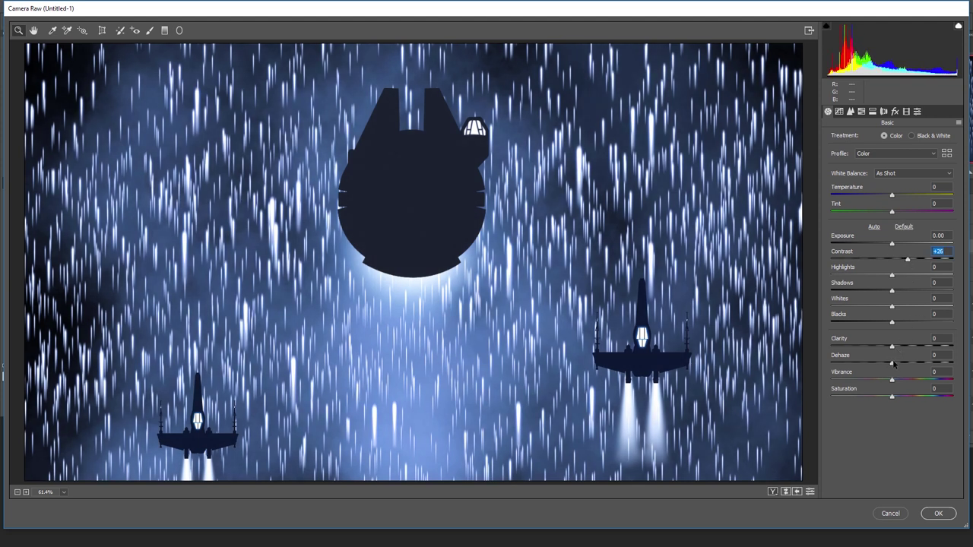
left_click_drag(892, 346, 888, 363)
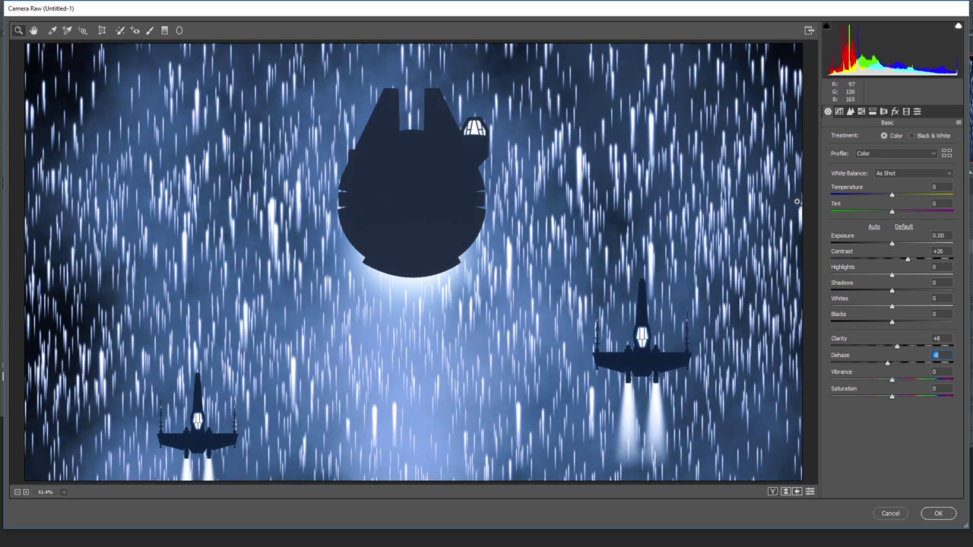
- Add grain with an amount of 33 and a post-crop vignette of -6 with increased feather
left_click(895, 112)
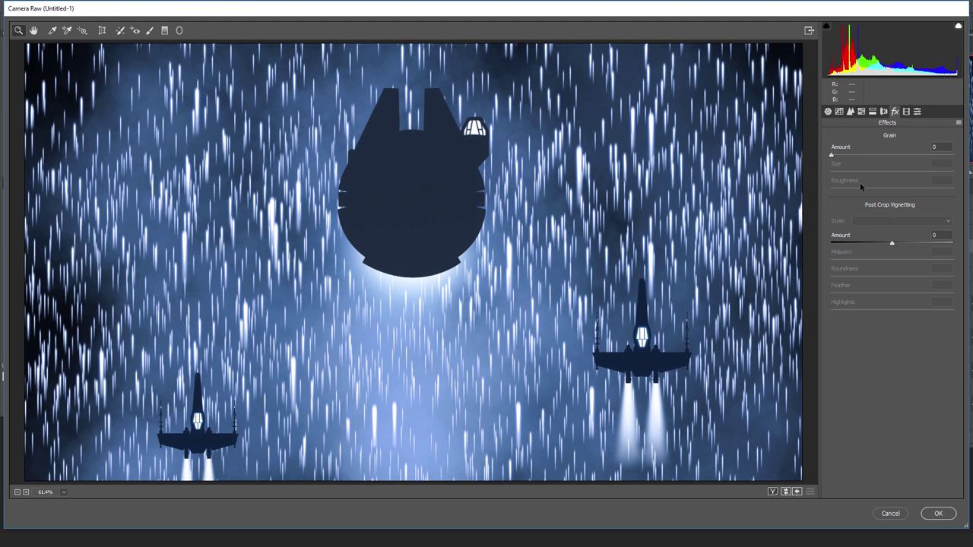
left_click_drag(832, 155, 870, 158)
left_click_drag(893, 244, 888, 244)
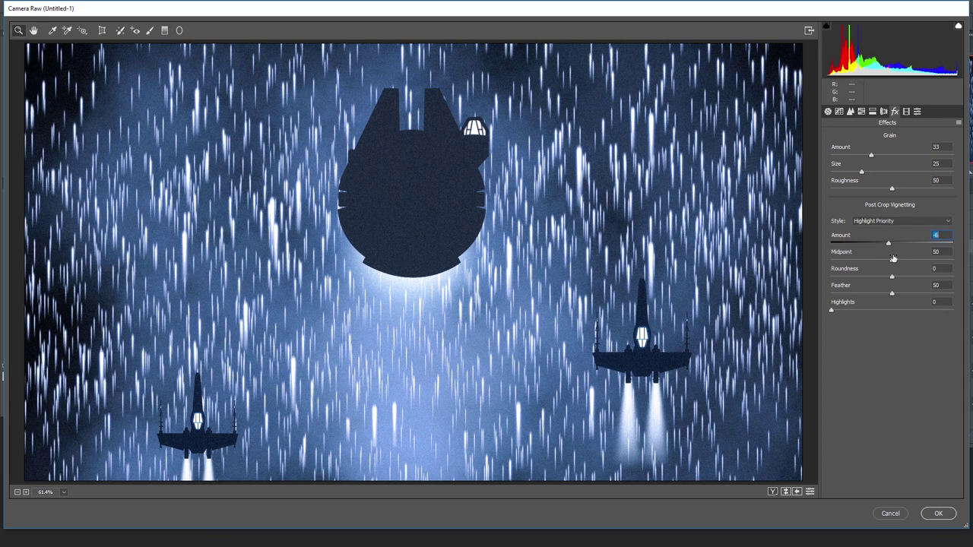
left_click_drag(893, 294, 906, 295)
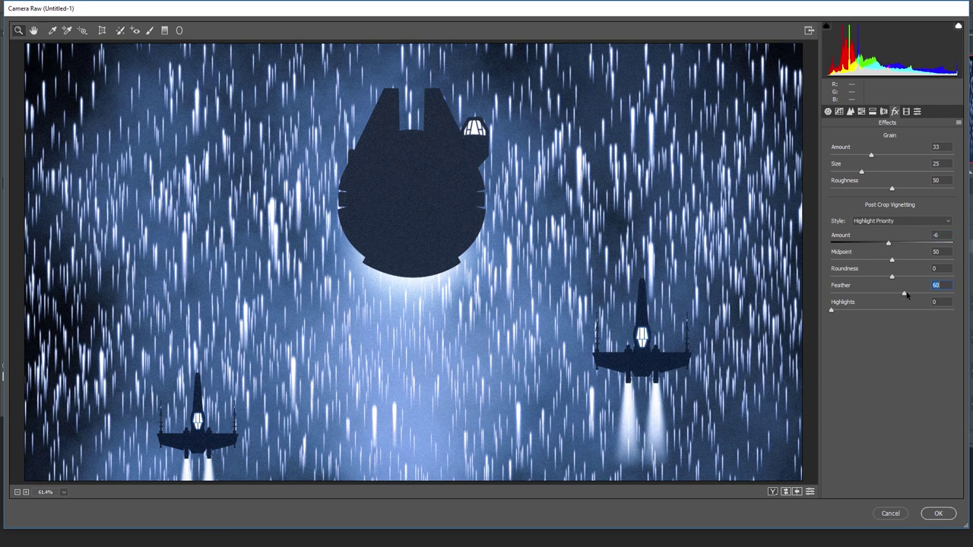
- Split-tone the shadows at hue 210 and saturation 19, and give the highlights a light yellow-green tint
left_click(872, 112)
left_click(903, 230)
left_click_drag(832, 248, 856, 251)
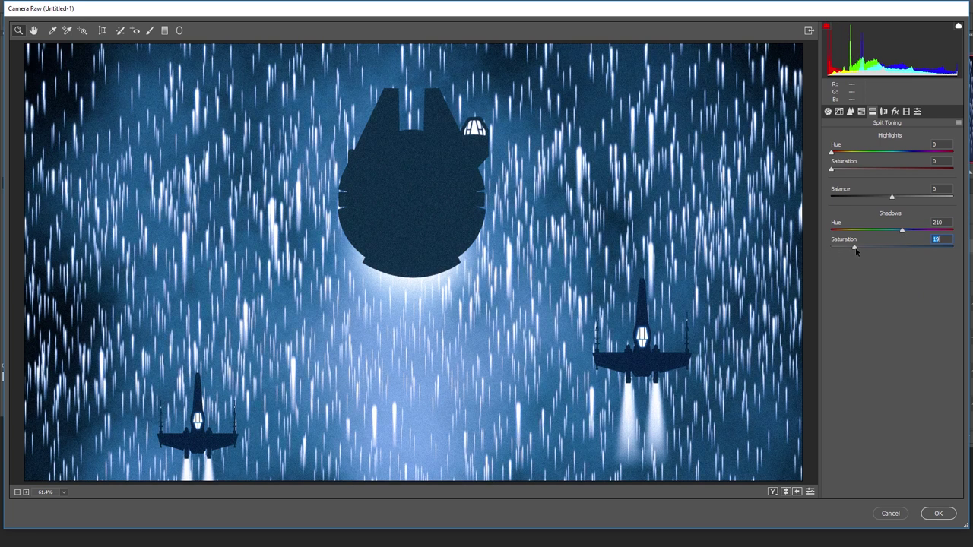
left_click(849, 168)
left_click(863, 153)
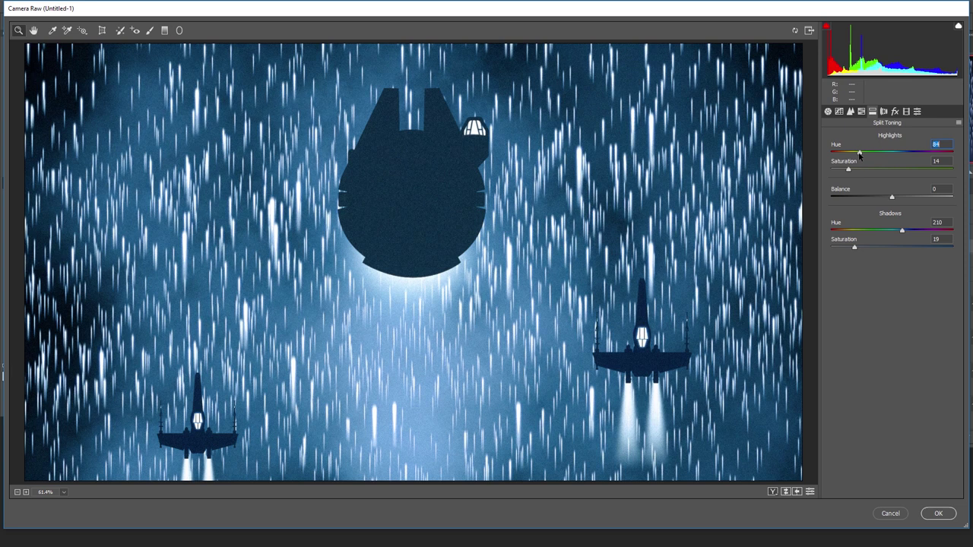
left_click_drag(857, 154, 856, 154)
mouse_move(849, 170)
left_mouse_down()
mouse_move(860, 168)
mouse_move(848, 171)
left_mouse_up()
- Add slight sharpening, set Shadows to +19 and Blacks to -8, raise Highlights slightly, and apply the Camera Raw filter
left_click(851, 112)
left_click_drag(832, 152, 843, 170)
left_click(829, 111)
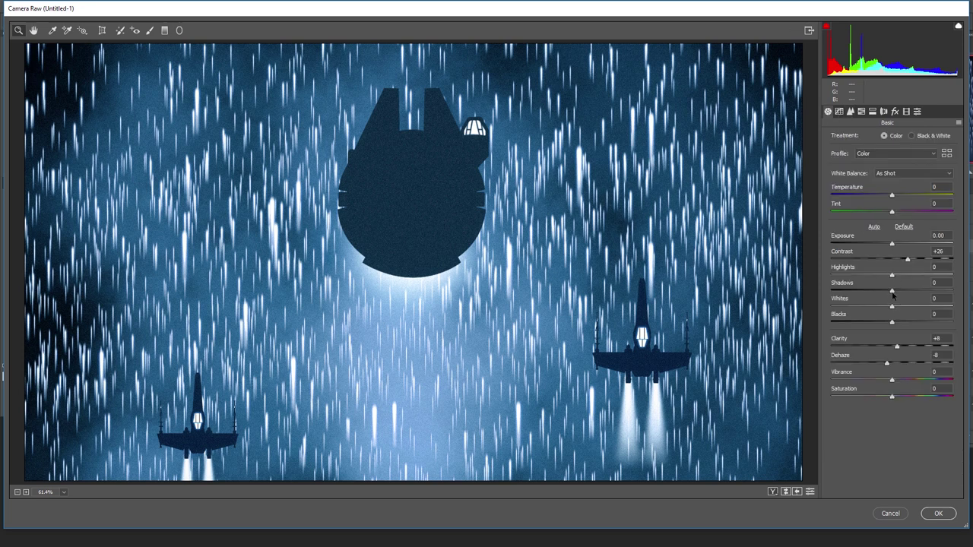
left_click_drag(893, 292, 887, 323)
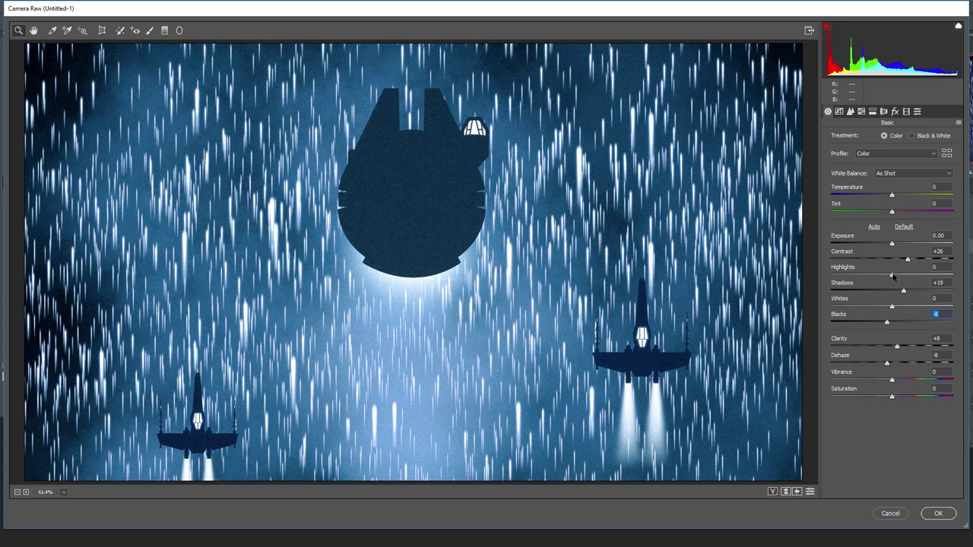
left_click_drag(893, 276, 902, 278)
left_click(938, 513)
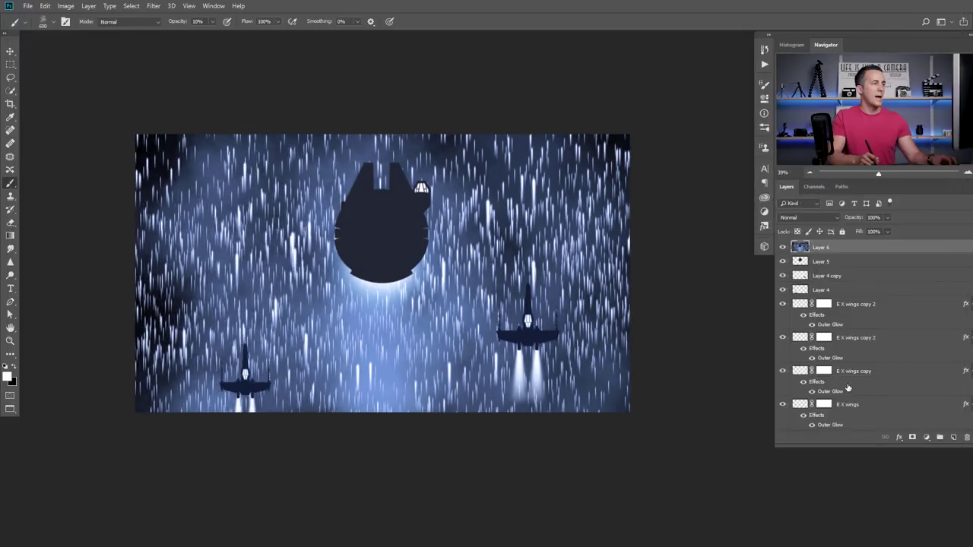
- Toggle Layer 6's visibility off and on to compare the image before and after the Camera Raw grading
left_click(783, 247)
left_click(784, 247)
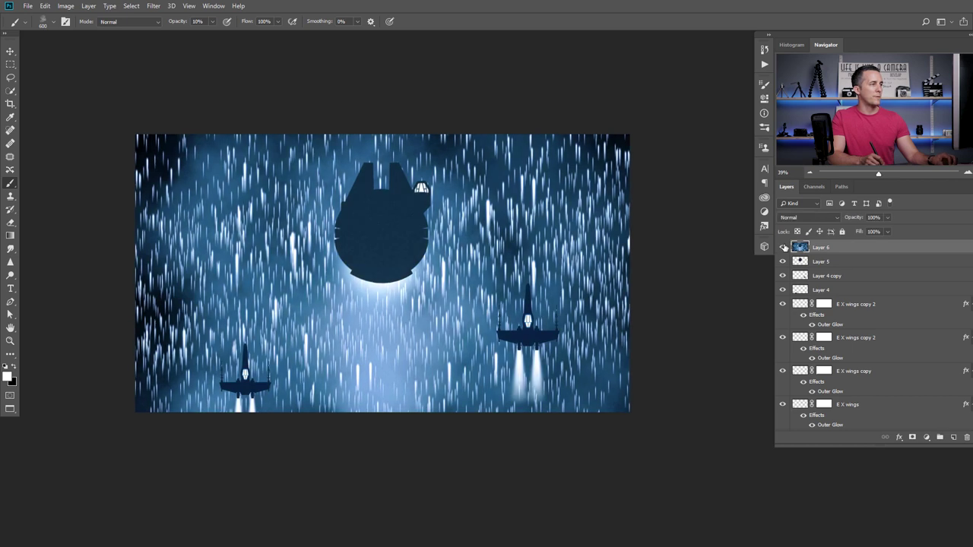
left_click(783, 248)
left_click(783, 247)
- Create a text layer reading "star wars" in the Star Jedi font
key("t")
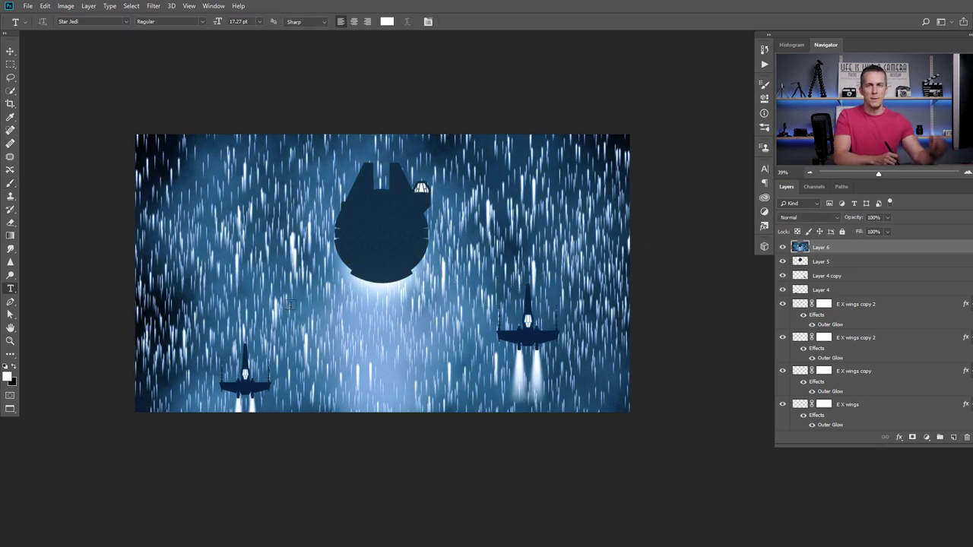
left_click(320, 329)
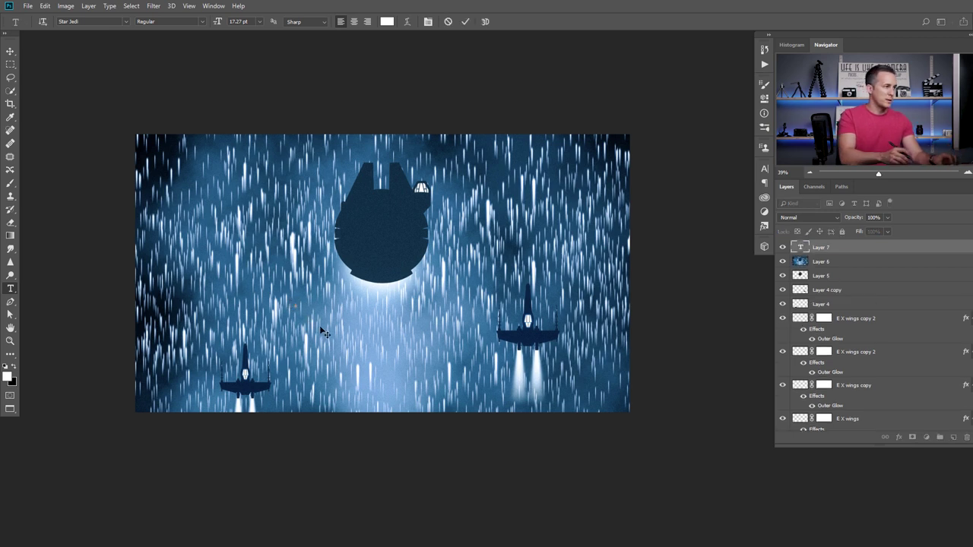
left_click(125, 22)
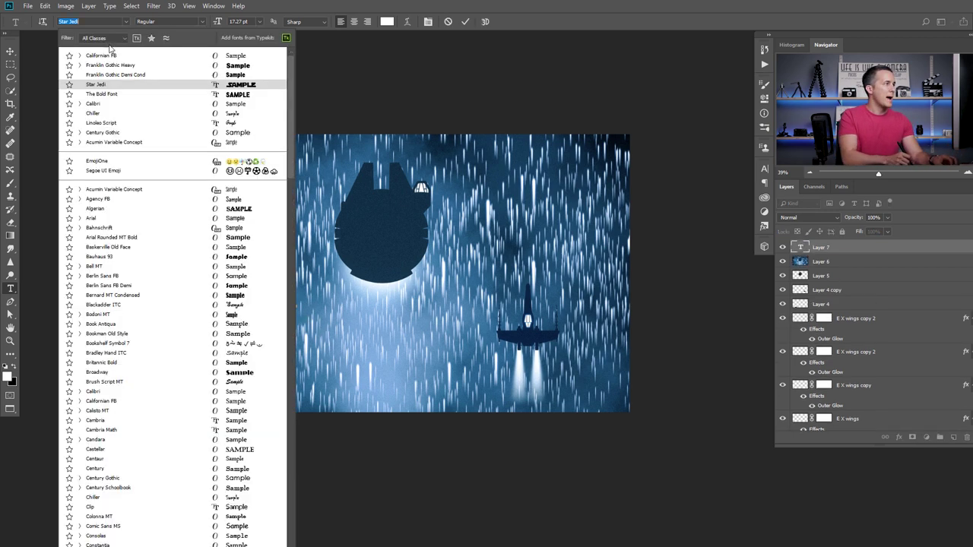
left_click(100, 85)
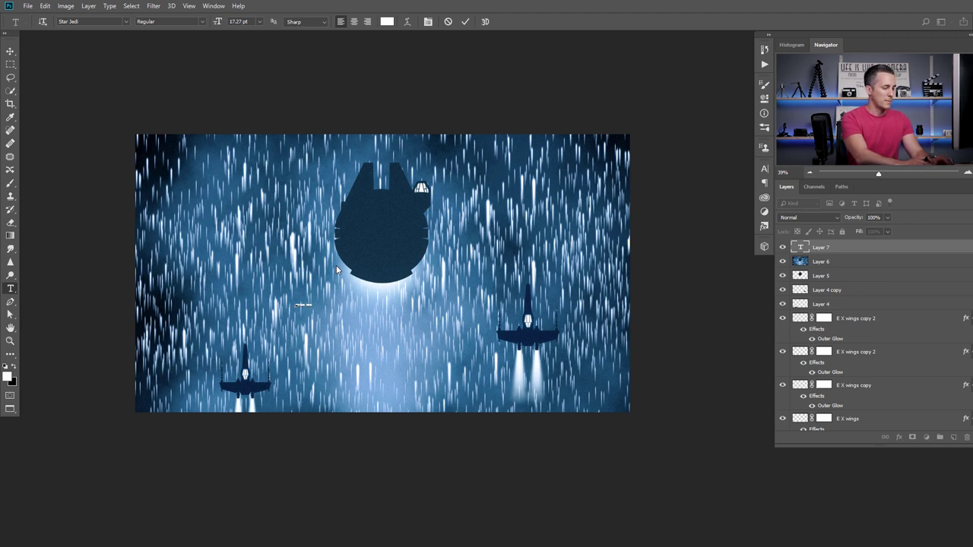
key("ctrl+Return")
- Scale the star wars title up to about 261 pt and centre it at the large ship's lower edge
key("ctrl+t")
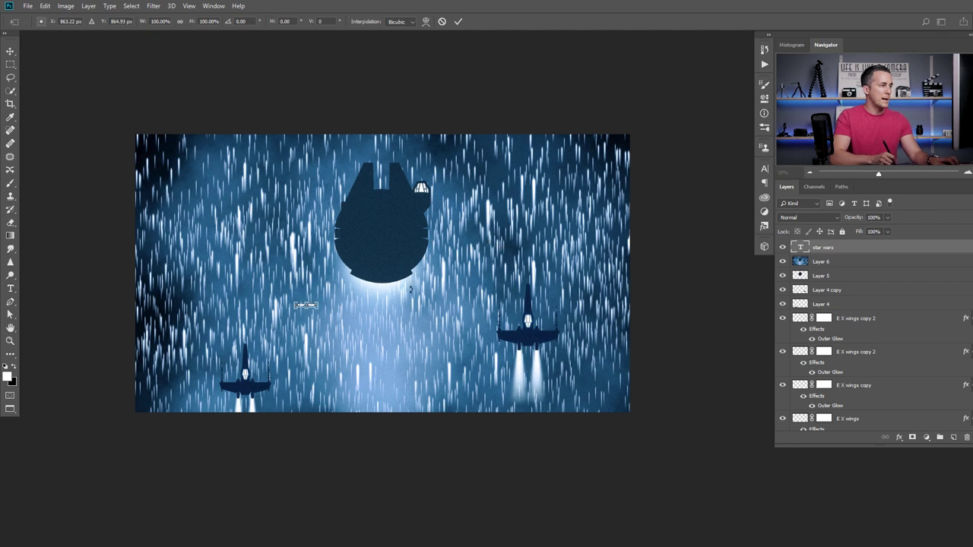
left_click_drag(317, 299, 447, 304)
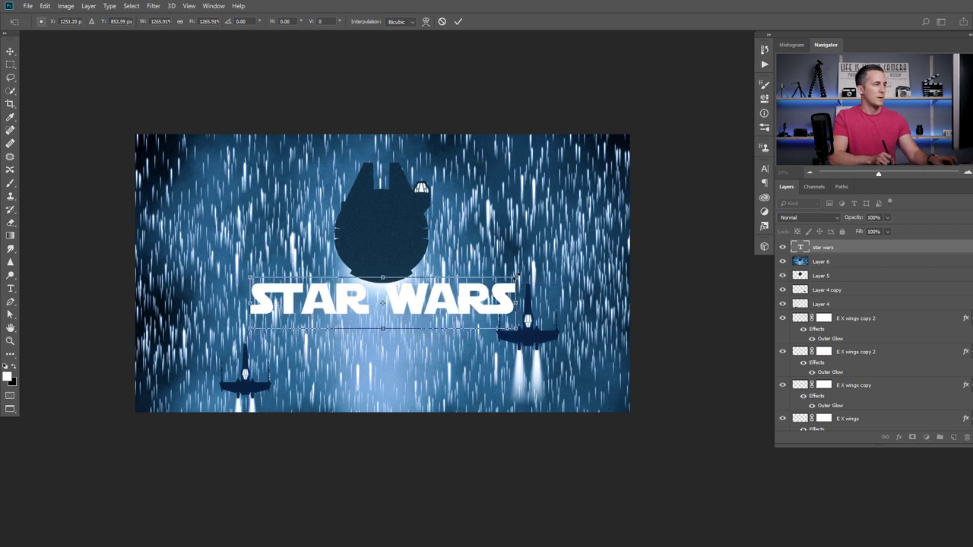
left_click_drag(519, 279, 542, 270)
key("Return")
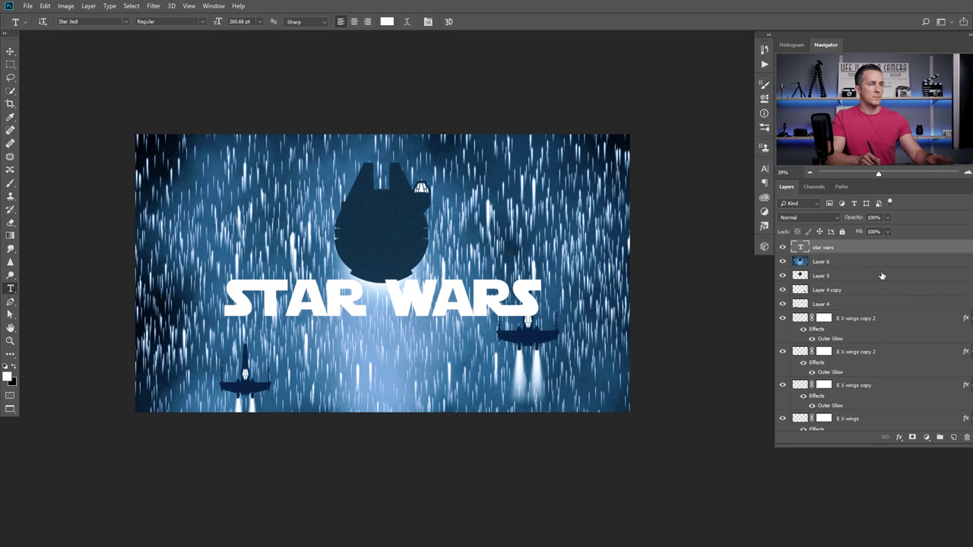
- Add a drop shadow to the star wars title and change the shadow colour to a medium blue
double_click(859, 248)
left_click(610, 500)
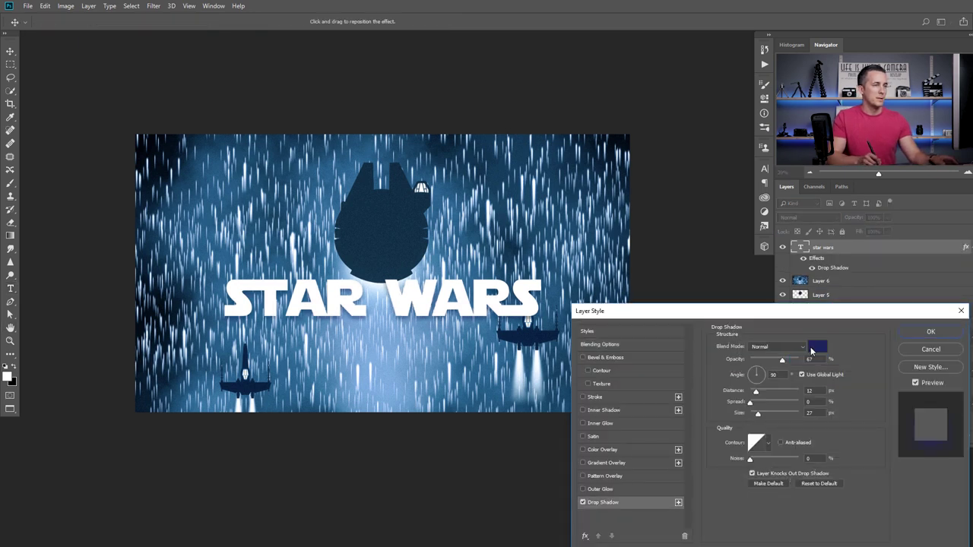
left_click(816, 348)
left_click_drag(714, 258, 703, 249)
mouse_move(787, 257)
left_mouse_down()
mouse_move(735, 262)
mouse_move(736, 275)
left_mouse_up()
left_click(872, 205)
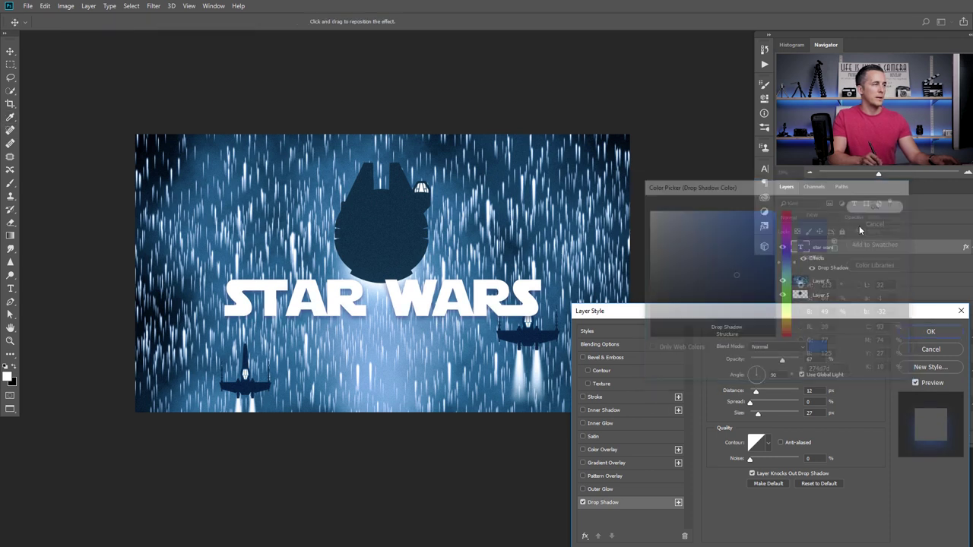
left_click(930, 335)
- Move the star wars title up over the middle of the large ship, then hide the text layer
left_click_drag(543, 310, 526, 327)
key("v")
left_click_drag(443, 312, 444, 336)
left_click_drag(457, 302, 456, 239)
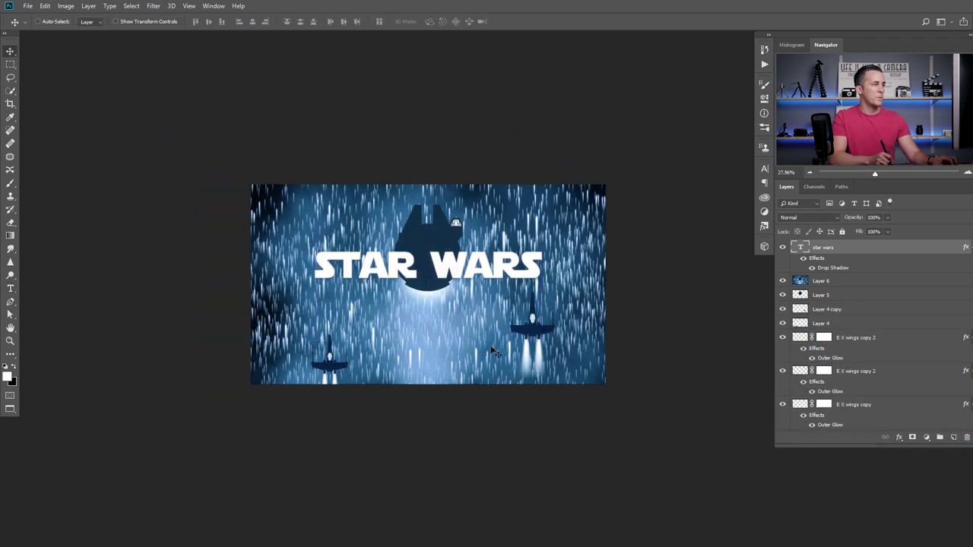
left_click_drag(490, 334, 468, 333)
left_click_drag(457, 323, 411, 302)
scroll(411, 302, "up", 2)
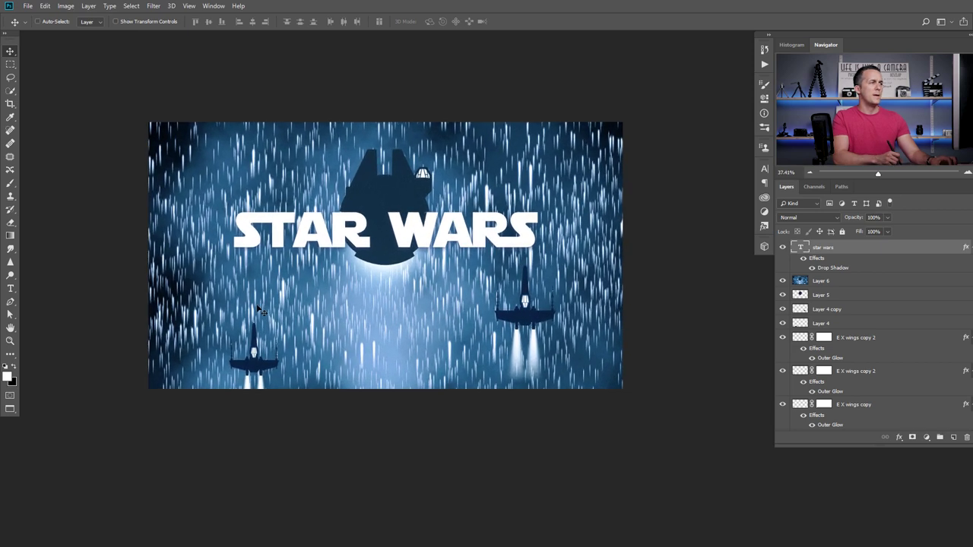
mouse_move(853, 219)
left_mouse_down()
mouse_move(836, 220)
mouse_move(864, 222)
left_mouse_up()
left_click(782, 247)
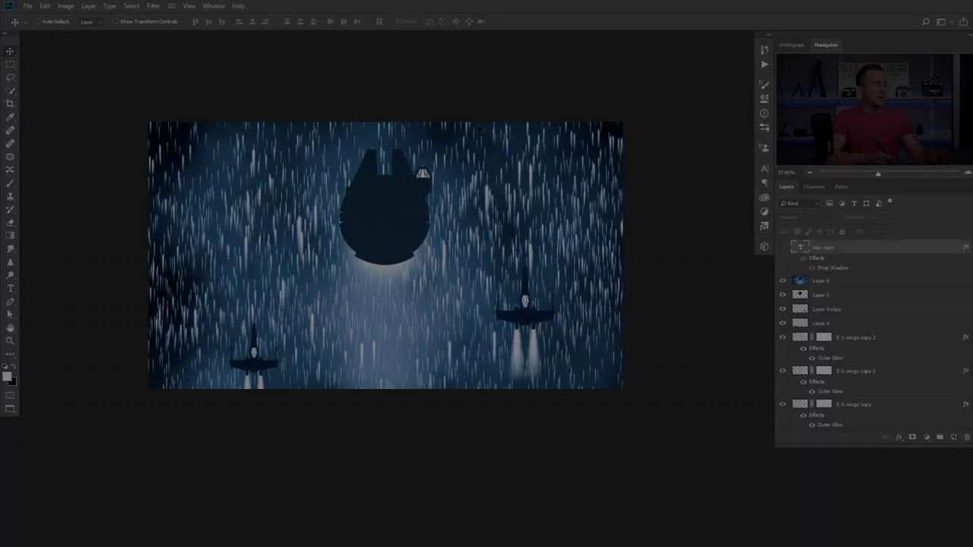
- Create a new 1000 × 1000 pixel document at 72 pixels/inch and invert its white background to black
key("ctrl+n")
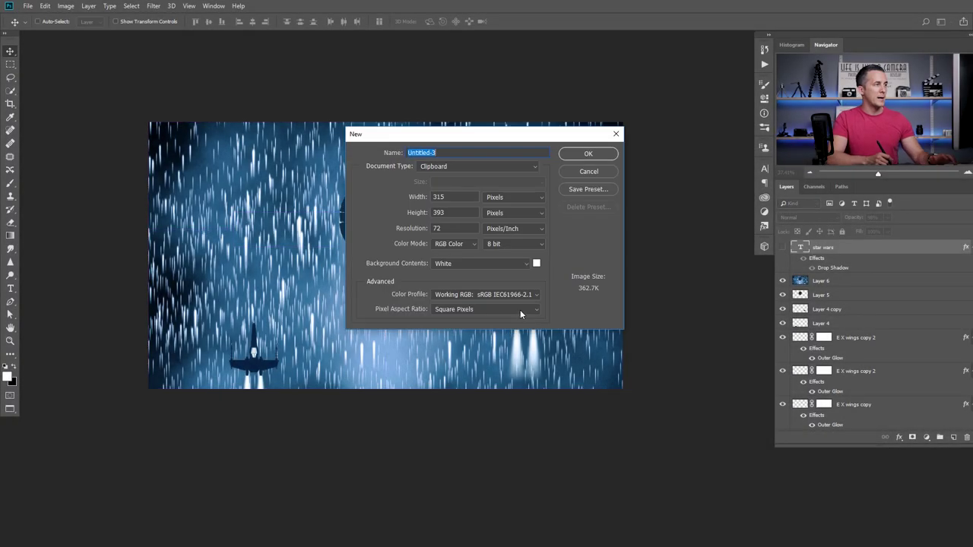
type("1000")
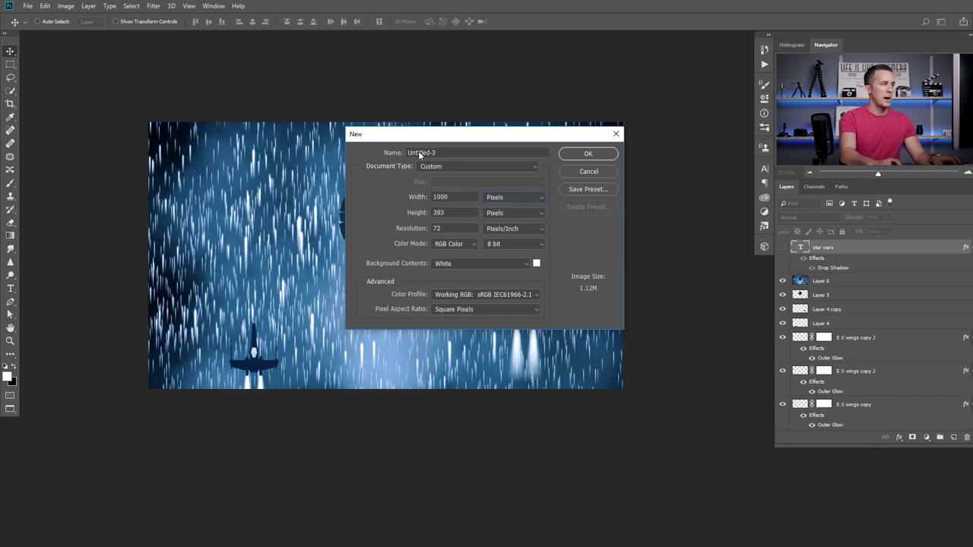
key("Tab")
type("1000")
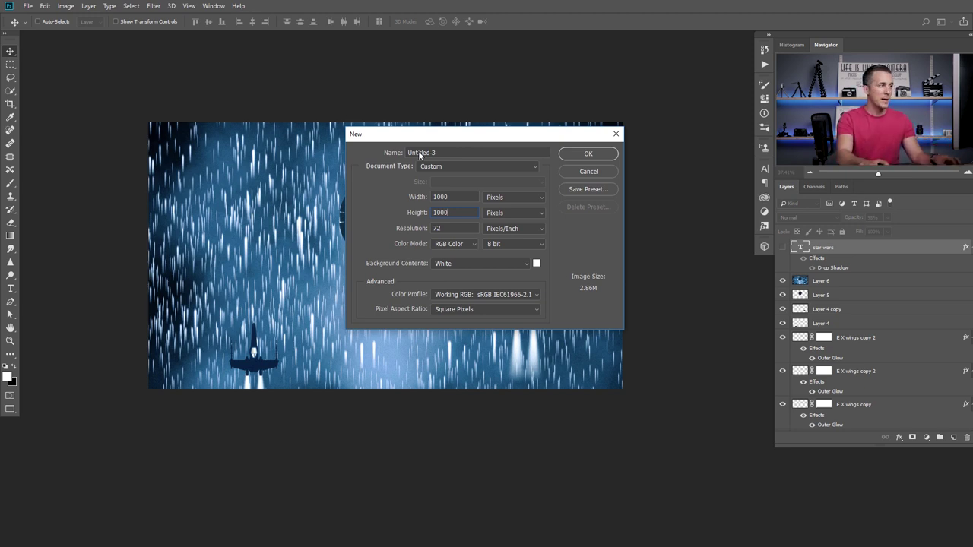
key("Return")
left_click_drag(565, 285, 484, 275)
left_click_drag(498, 282, 454, 264)
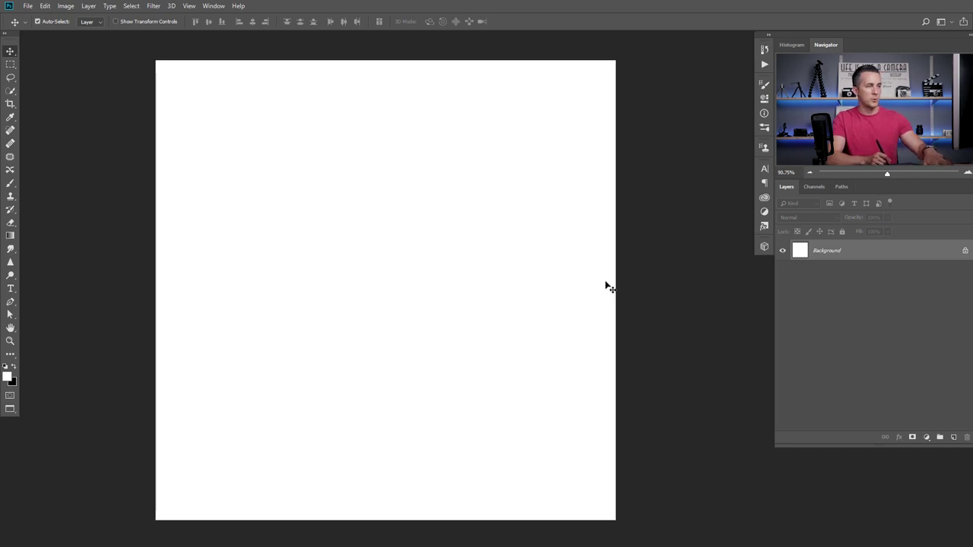
key("ctrl+i")
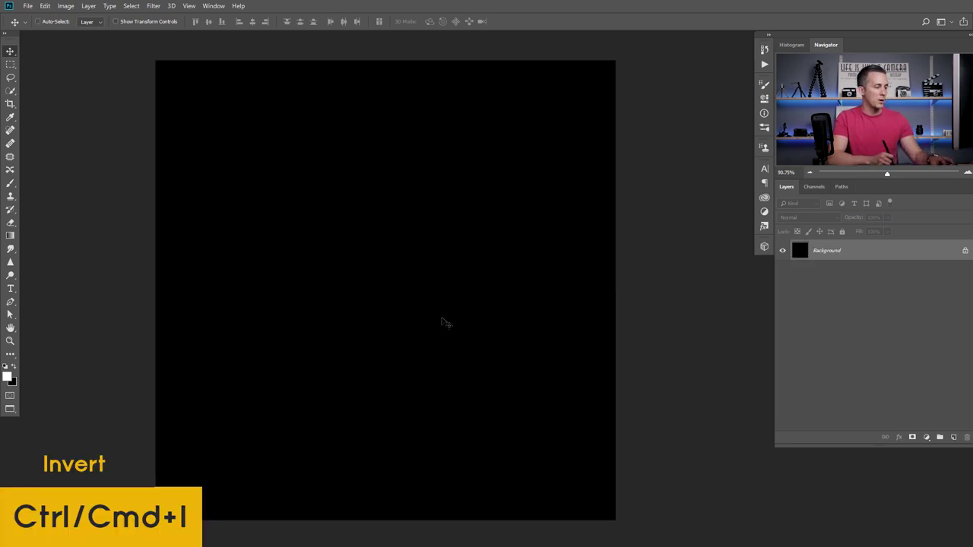
- Set up a 6 px Hard Round brush with 69% hardness, try one stroke on the canvas and undo it
key("b")
right_click(431, 273)
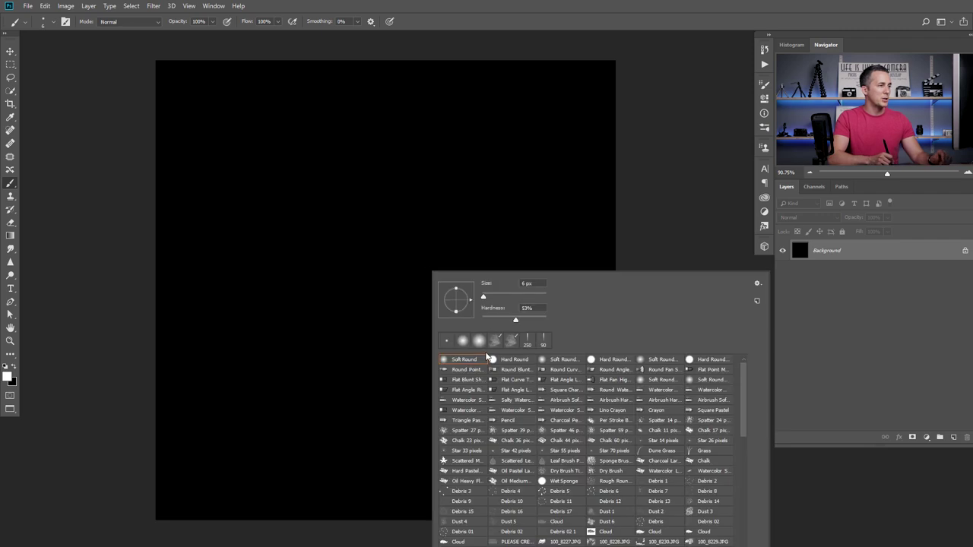
left_click(511, 361)
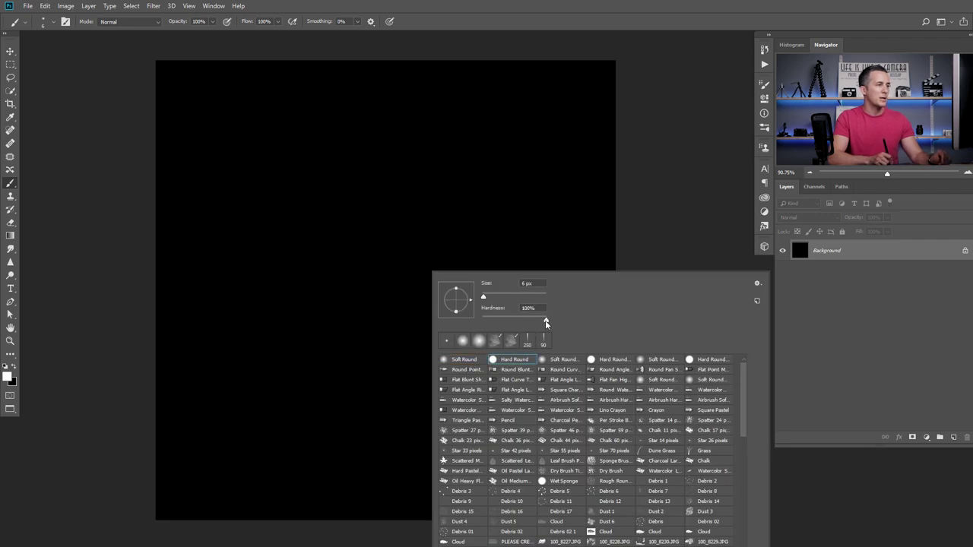
mouse_move(545, 320)
left_mouse_down()
mouse_move(519, 322)
mouse_move(527, 325)
left_mouse_up()
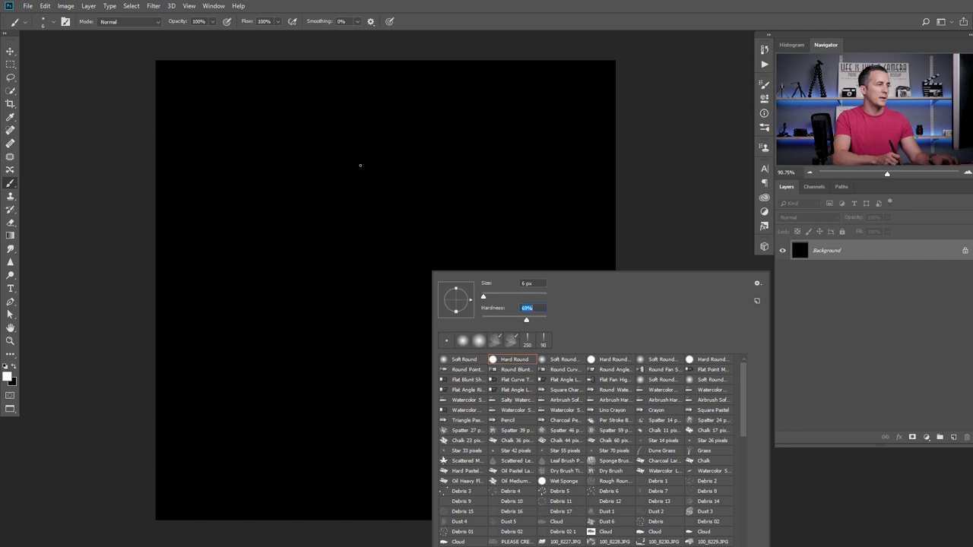
key("Return")
left_click_drag(360, 165, 435, 271)
key("ctrl+z")
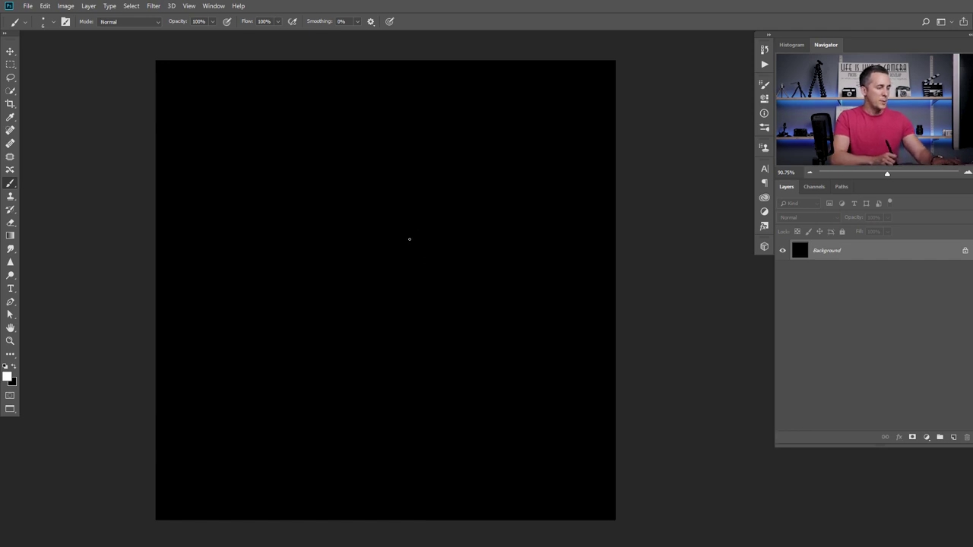
- Enable Shape Dynamics with 71% size jitter and Scattering with 1000% scatter for the brush
key("F5")
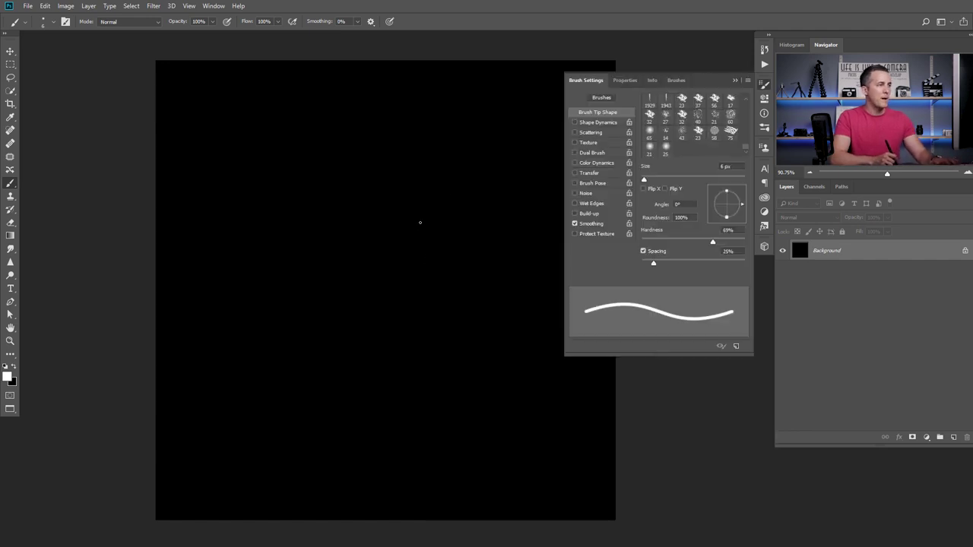
left_click(597, 123)
left_click_drag(644, 107, 739, 109)
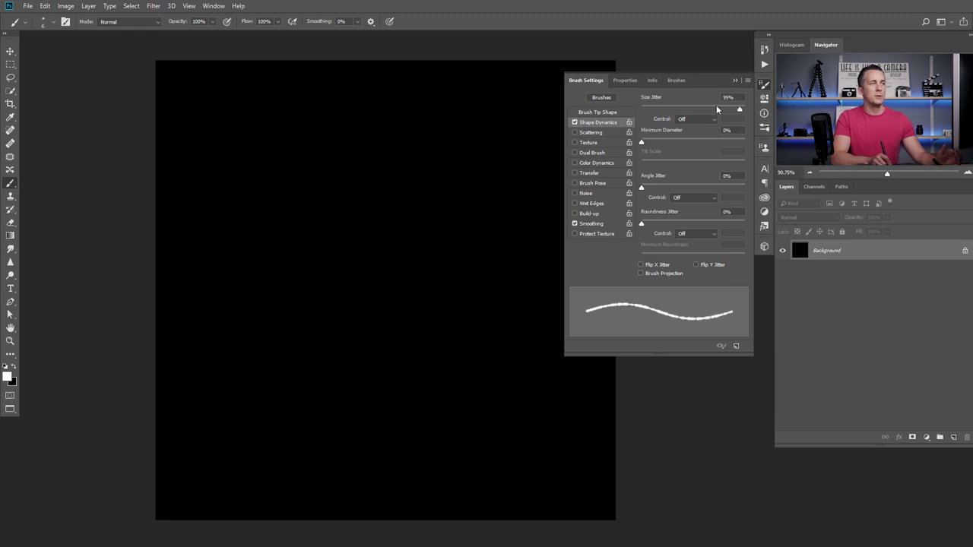
left_click(714, 108)
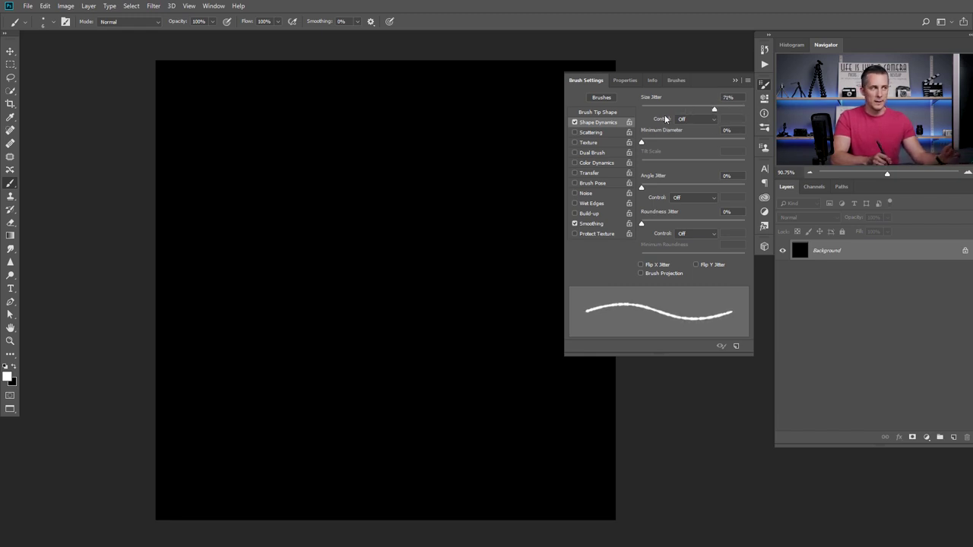
left_click(591, 132)
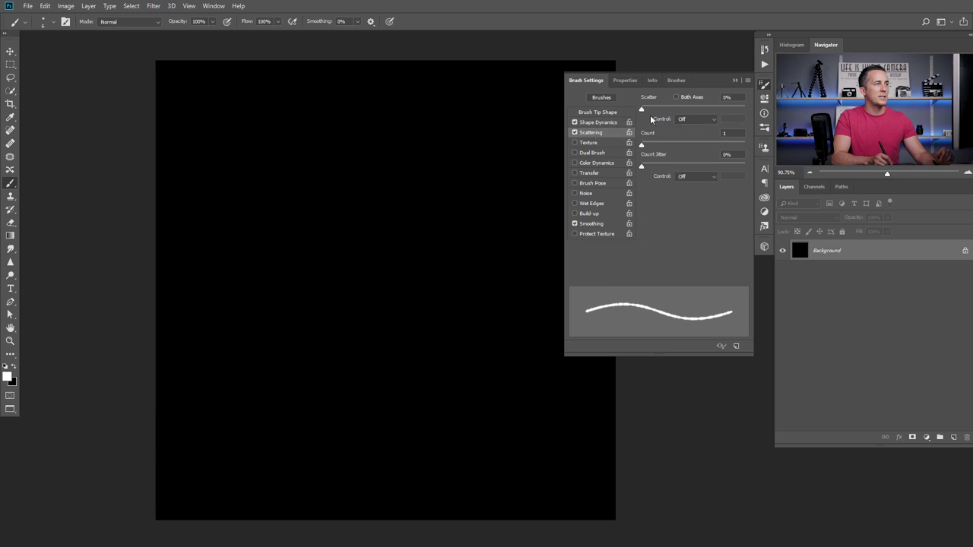
left_click_drag(641, 108, 758, 115)
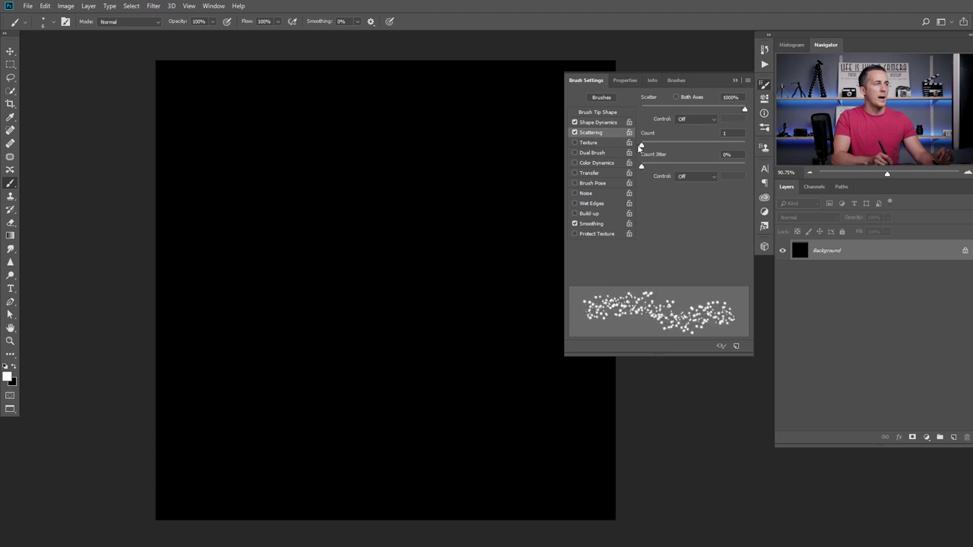
- Widen the brush tip spacing to about 386% and paint scattered small white stars across the black canvas
left_click(606, 113)
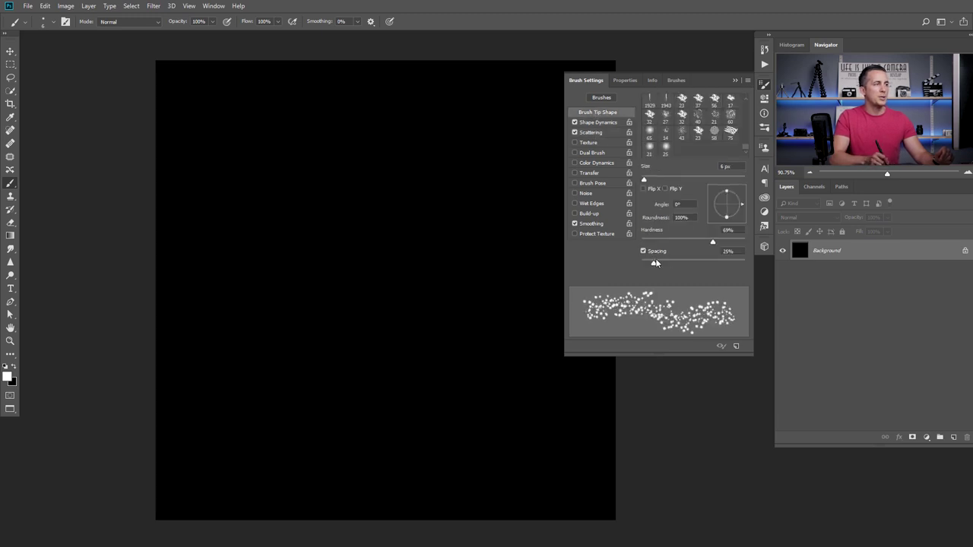
mouse_move(652, 263)
left_mouse_down()
mouse_move(735, 264)
mouse_move(723, 265)
left_mouse_up()
left_click_drag(212, 106, 281, 104)
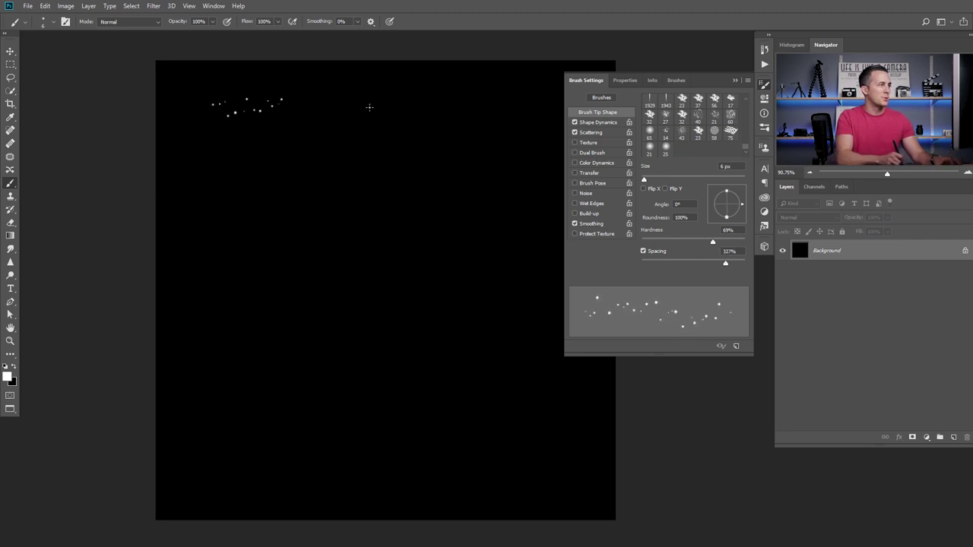
left_click_drag(278, 178, 201, 197)
left_click_drag(722, 264, 726, 265)
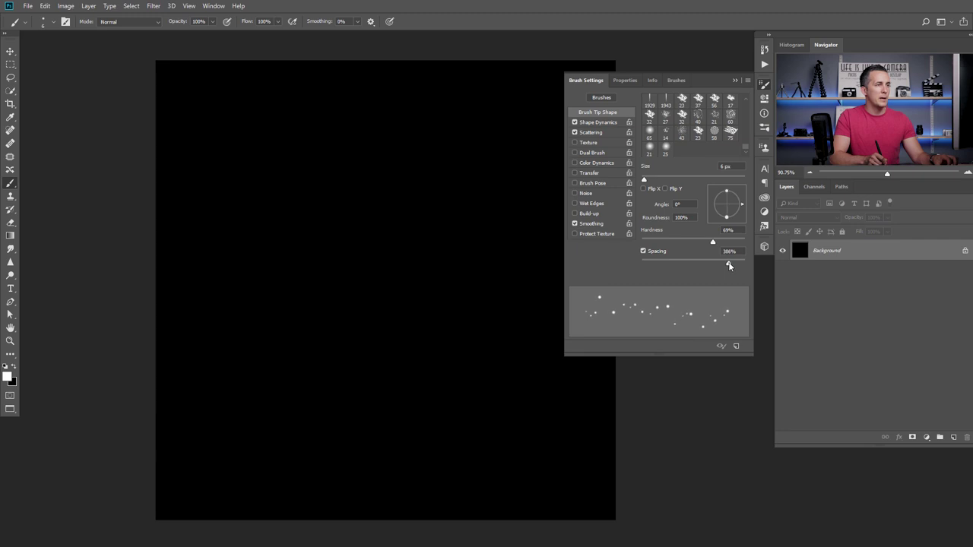
left_click(764, 84)
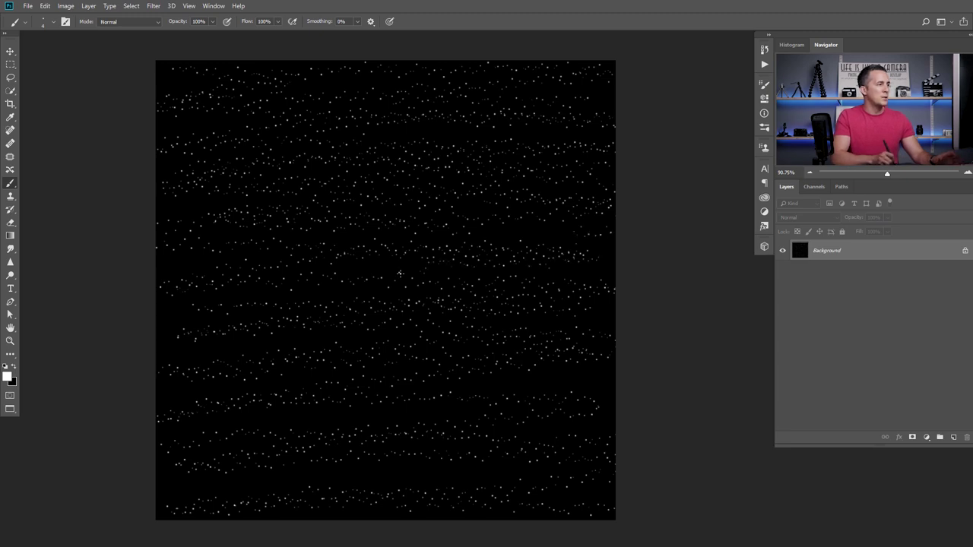
- Apply a Radial Blur to the star background using the Zoom method with an amount above 66
left_click(153, 6)
mouse_move(214, 121)
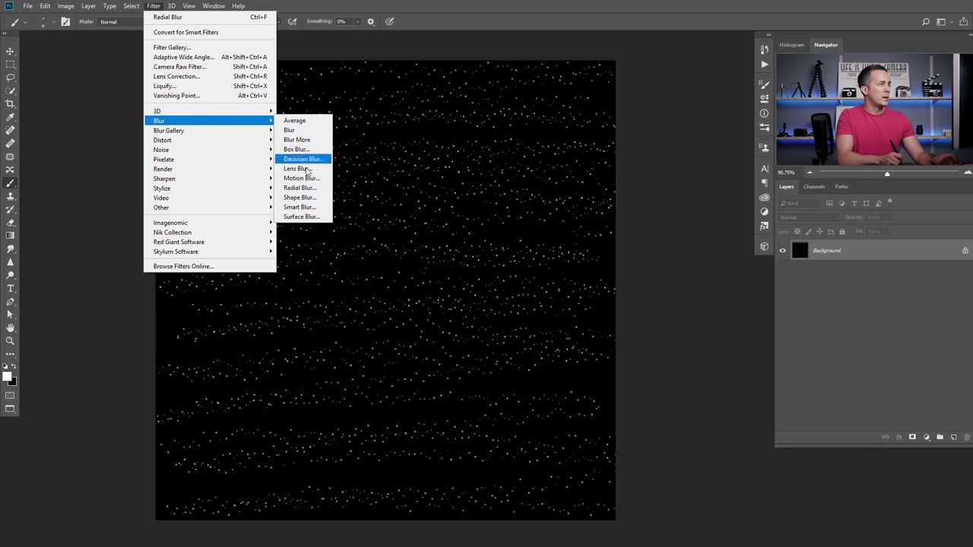
left_click(315, 190)
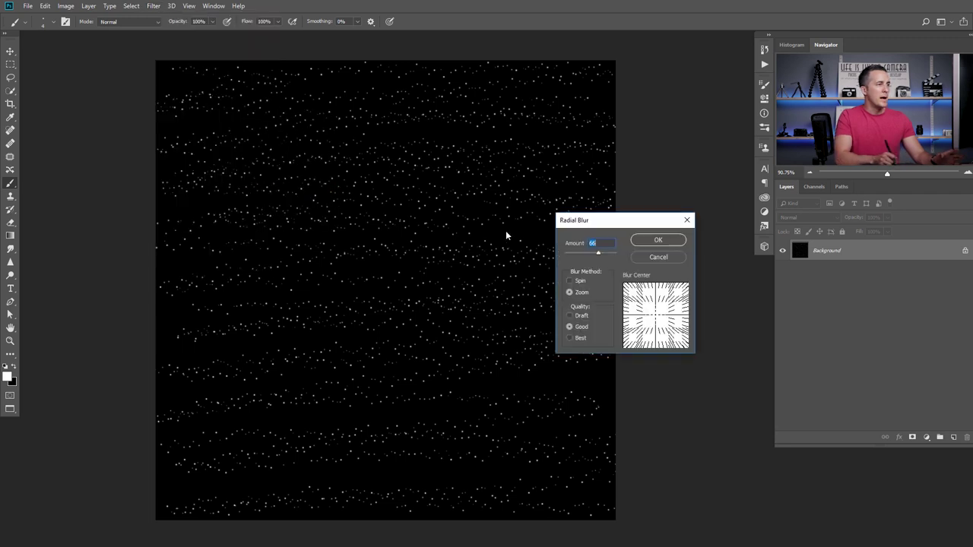
left_click(578, 282)
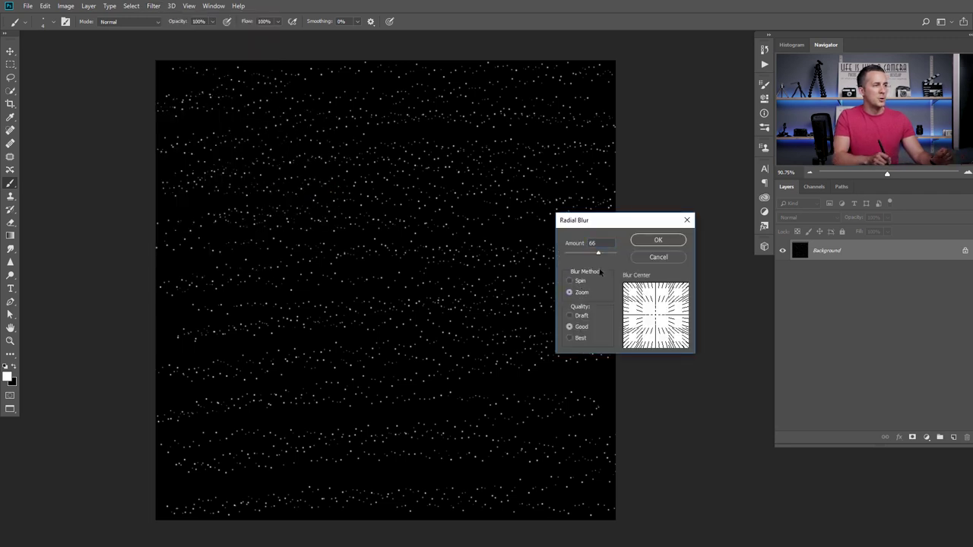
mouse_move(597, 254)
left_mouse_down()
mouse_move(613, 253)
mouse_move(604, 258)
left_mouse_up()
left_click(659, 240)
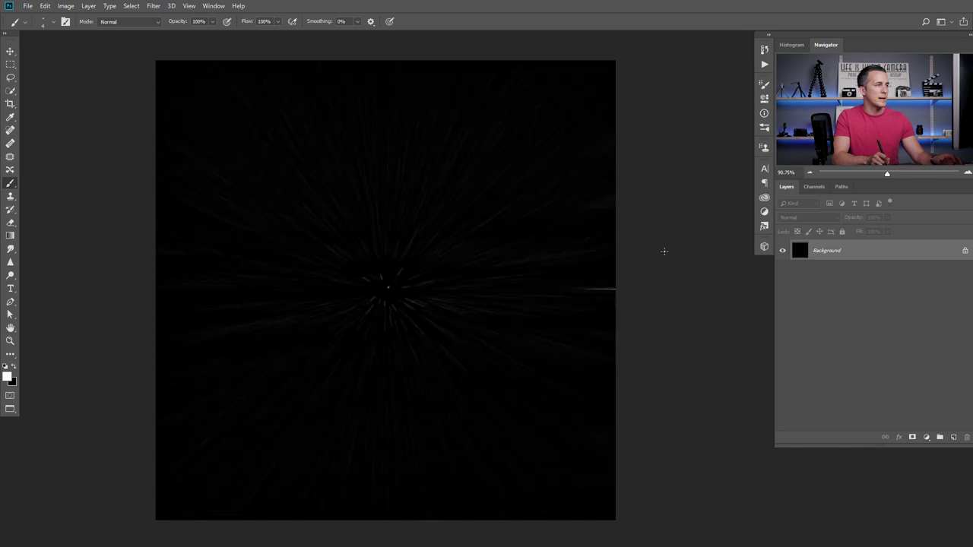
- Duplicate the blurred star background, set the copy's blend mode to Screen, and duplicate that layer twice more
mouse_move(405, 297)
left_mouse_down()
mouse_move(443, 302)
mouse_move(419, 303)
left_mouse_up()
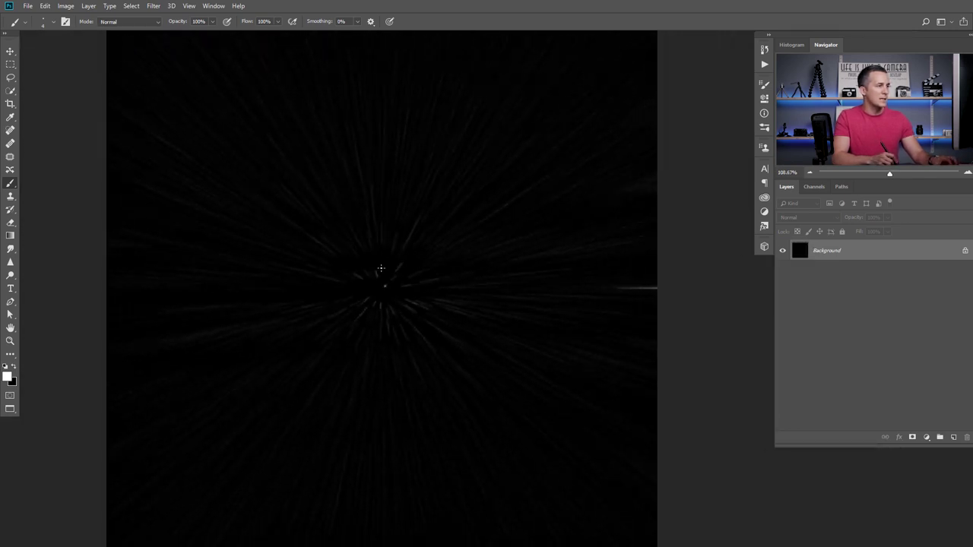
key("ctrl+j")
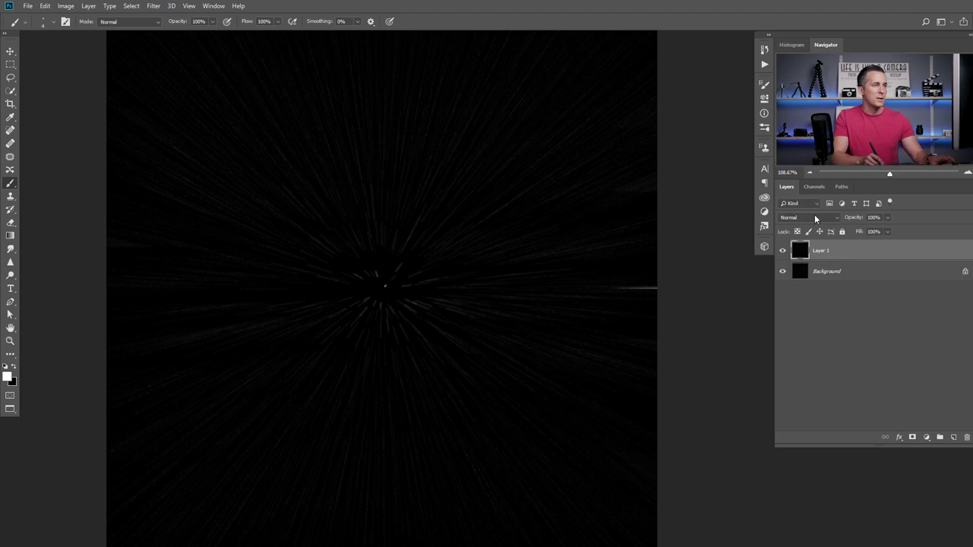
left_click(815, 218)
left_click(794, 304)
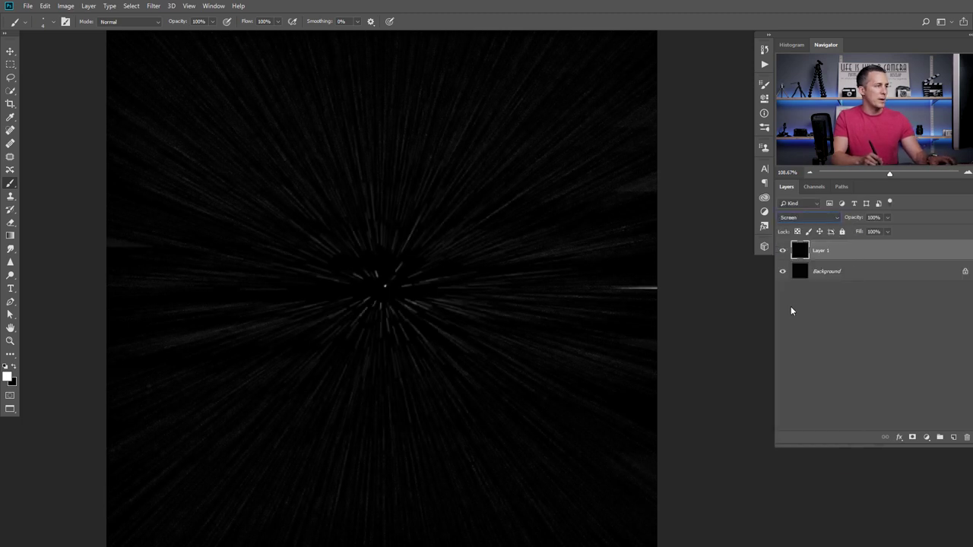
key("ctrl+j")
key("ctrl+j")
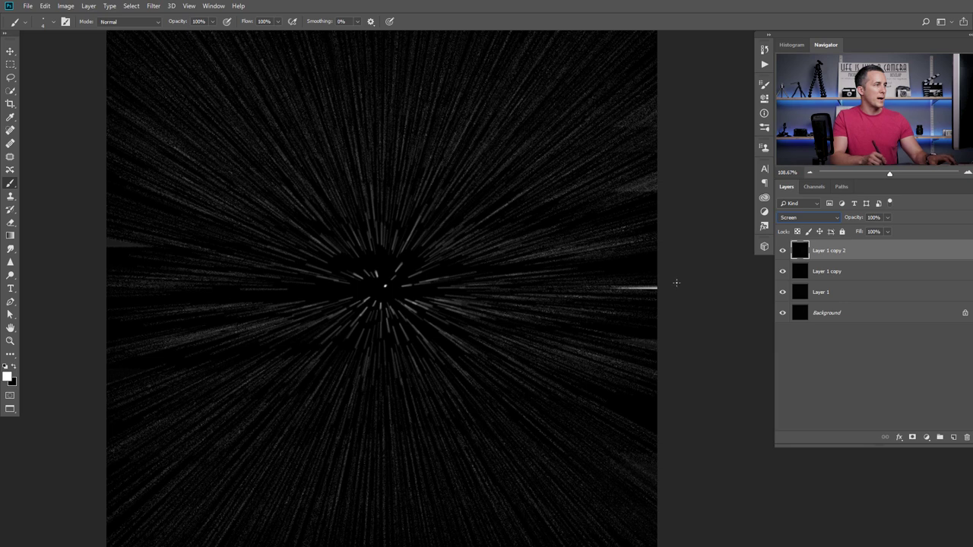